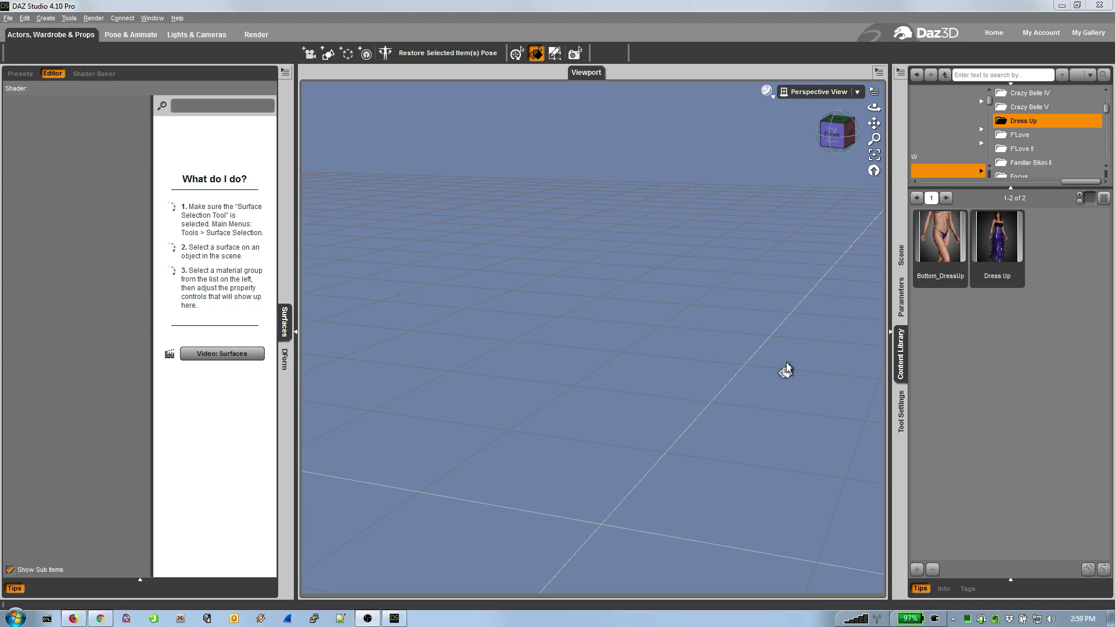
Step: Load the Dress Up gown into the scene and check it from a slightly different angle
double_click(999, 243)
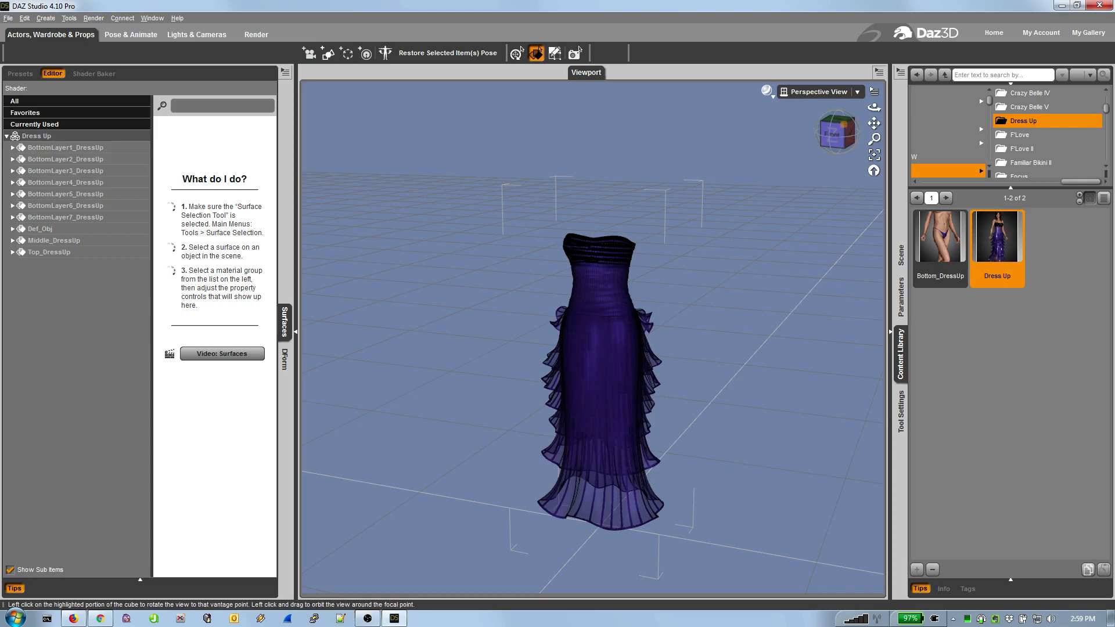
left_click(834, 134)
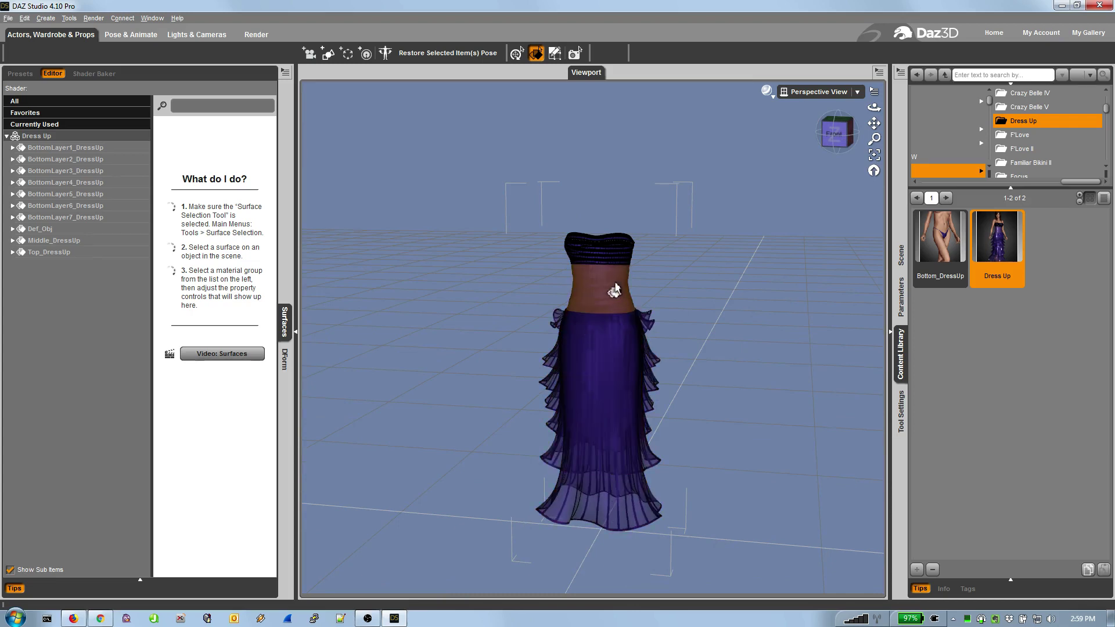
left_click_drag(845, 131, 841, 132)
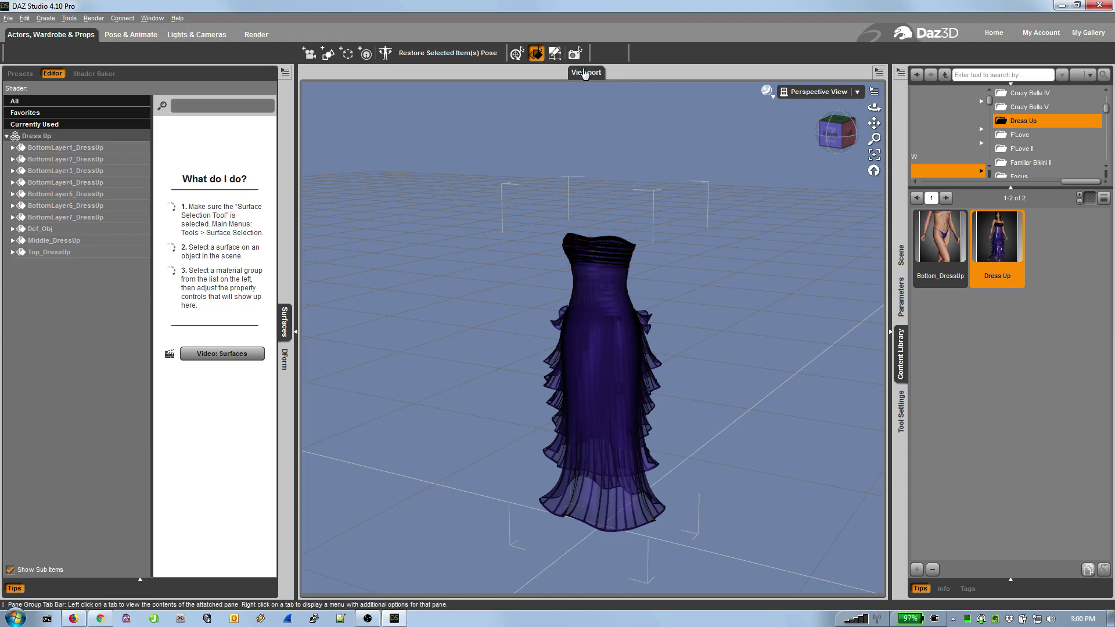
Step: Activate the Geometry Editor for the dress and list its surface groups in the tool settings
left_click(555, 55)
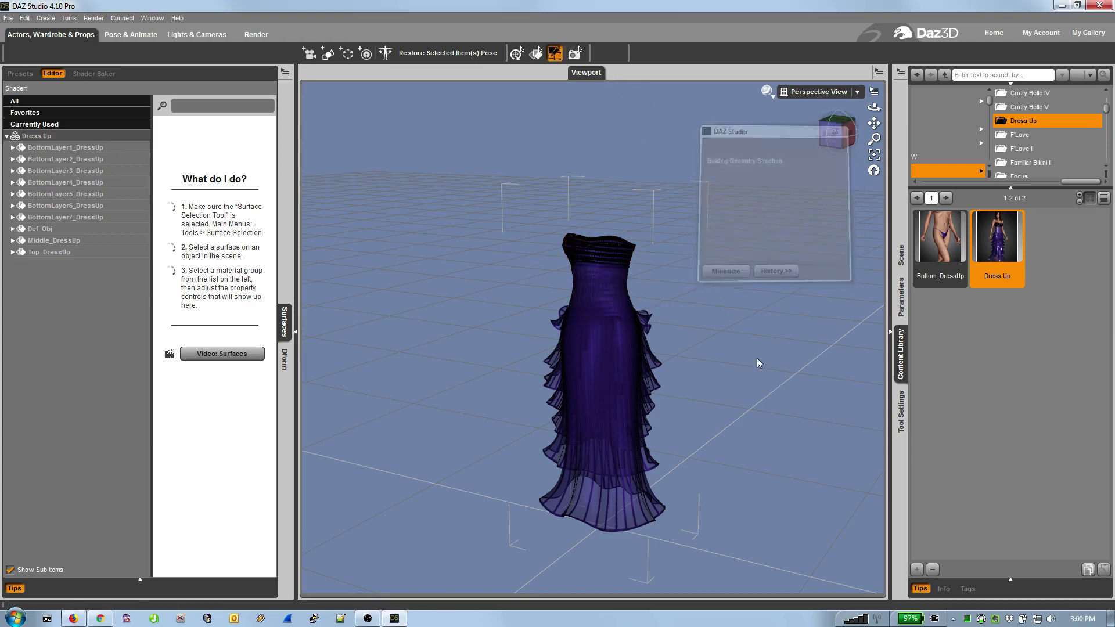
left_click(901, 418)
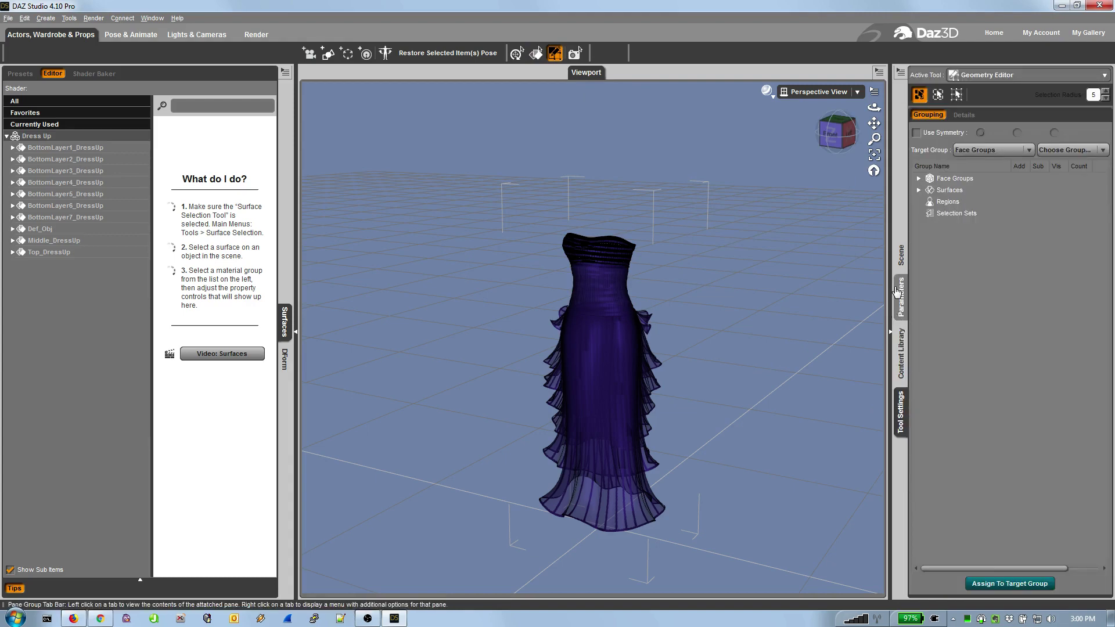
left_click(900, 256)
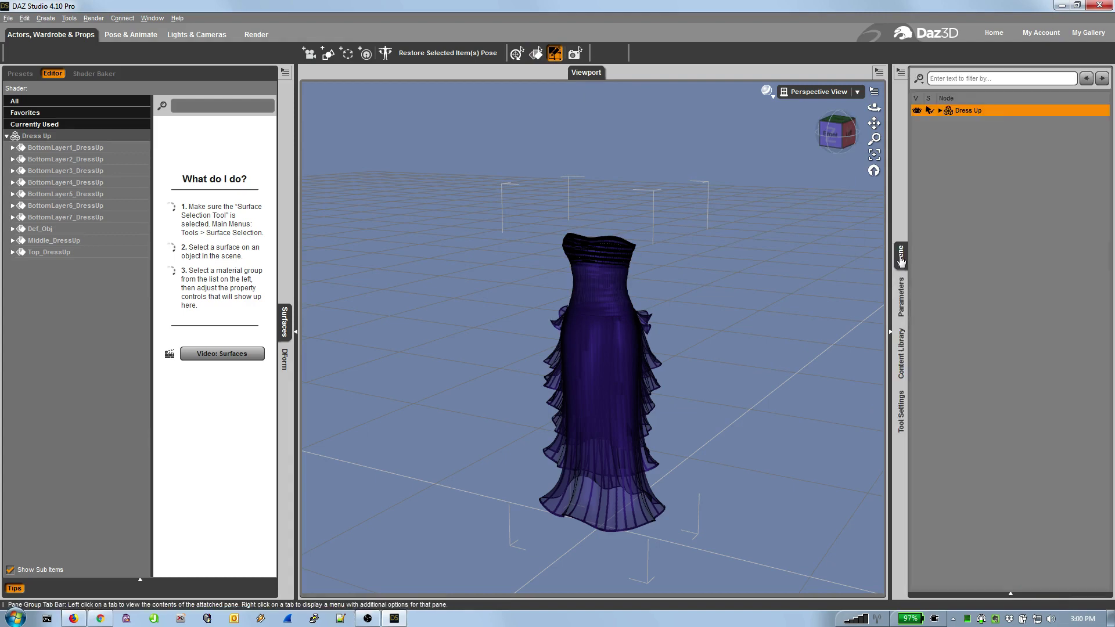
left_click(900, 412)
left_click(918, 191)
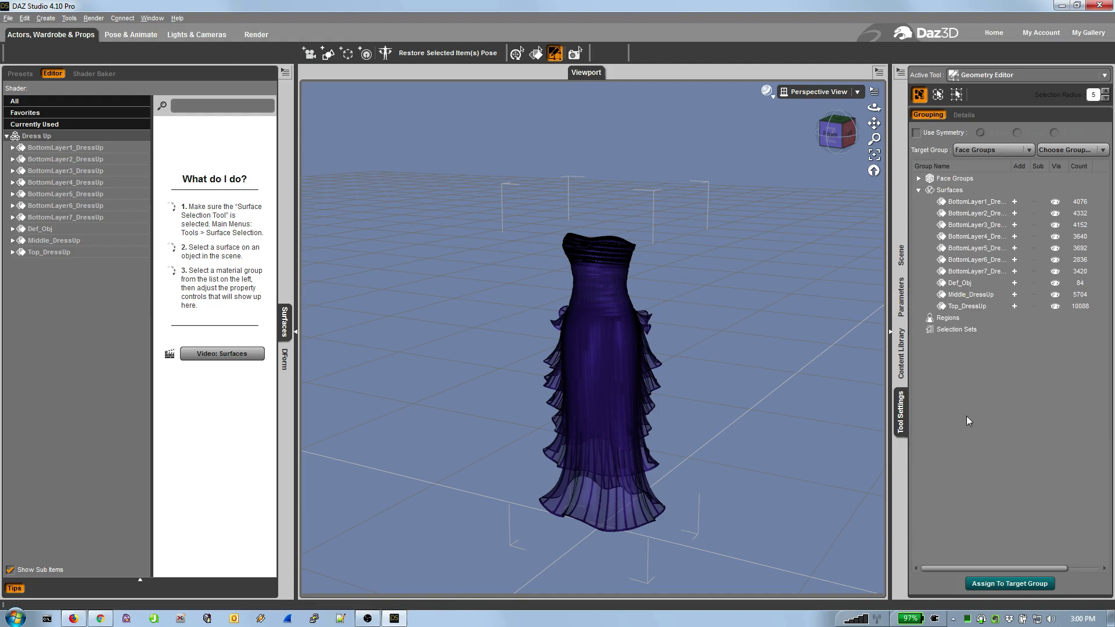
Step: Highlight the Top_DressUp and Middle_DressUp surfaces, and toggle their visibility off and back on
left_click(967, 307)
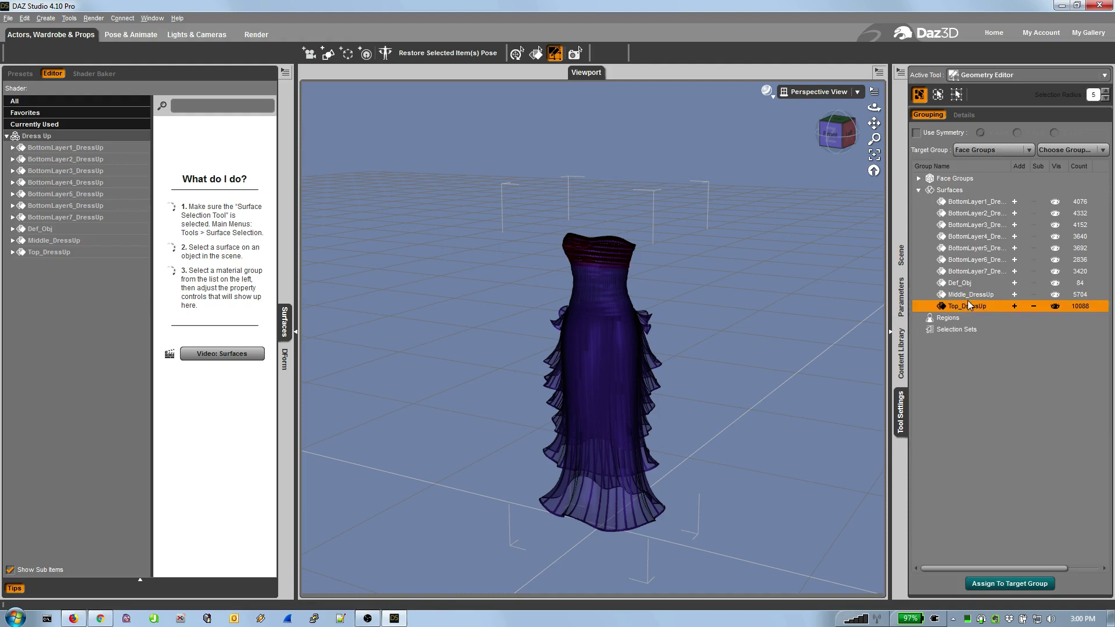
left_click(969, 295)
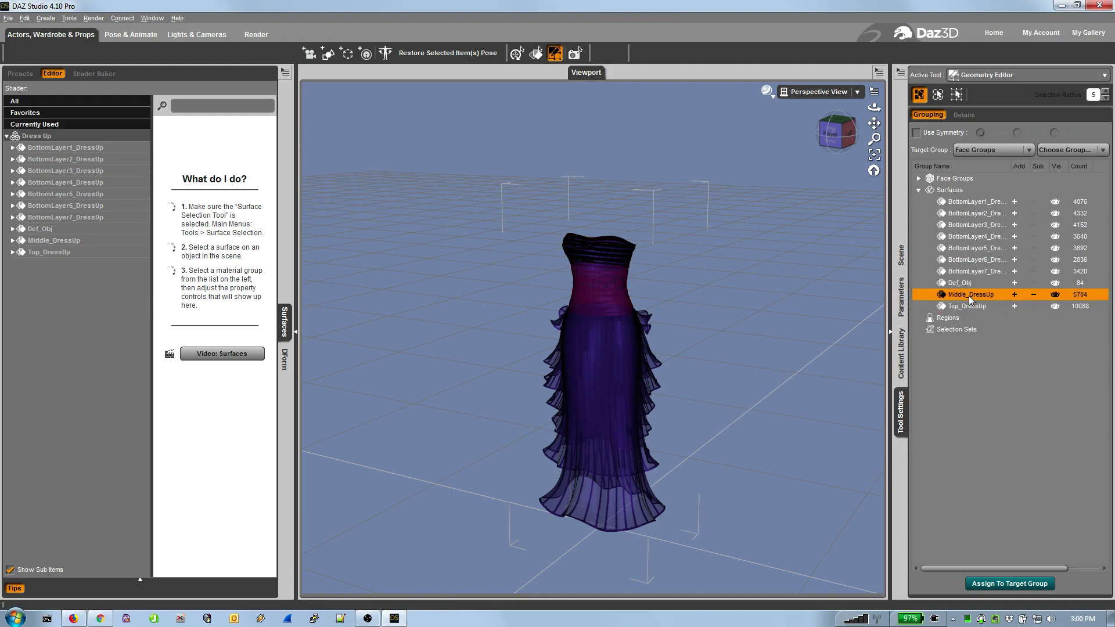
left_click(1056, 306)
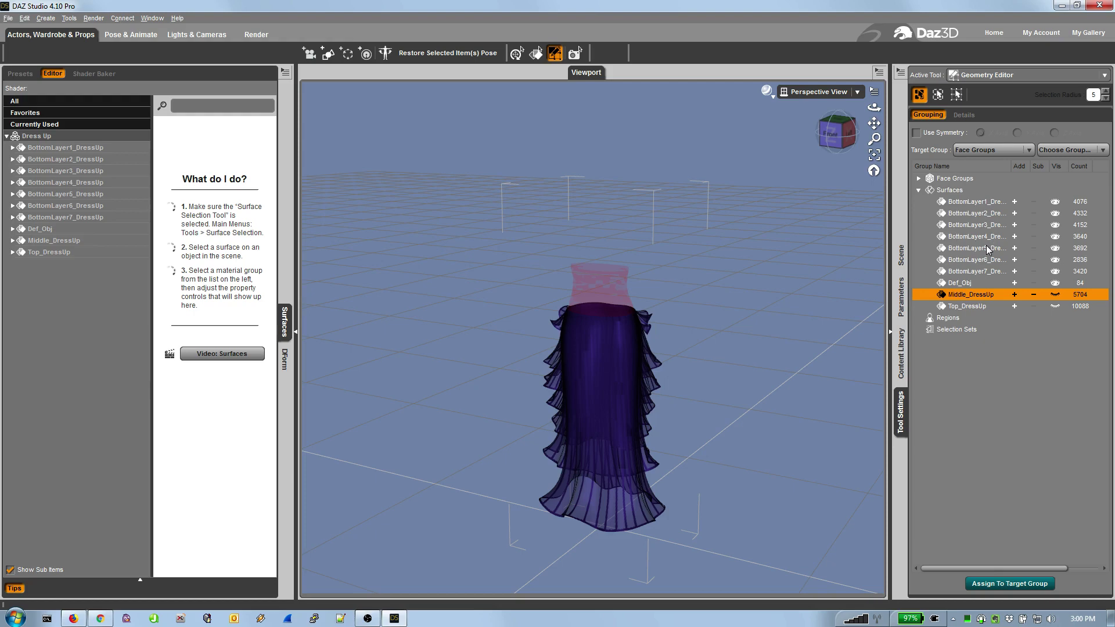
left_click(1054, 294)
left_click(1056, 295)
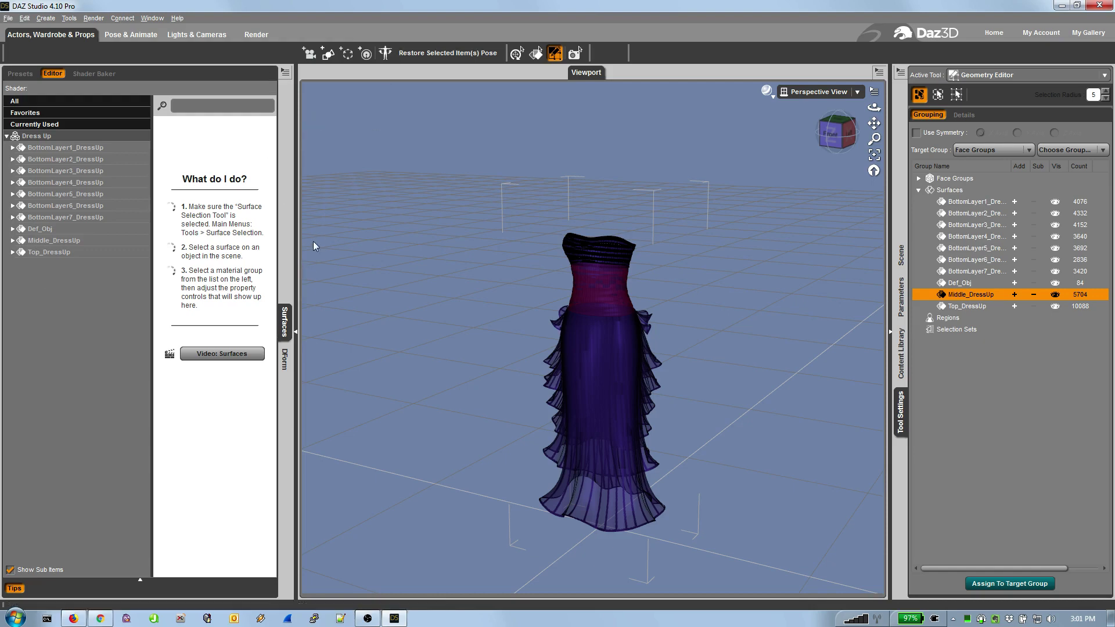
Step: Select the Top_DressUp material and try its Opacity Strength, leaving it at 100%
left_click(13, 252)
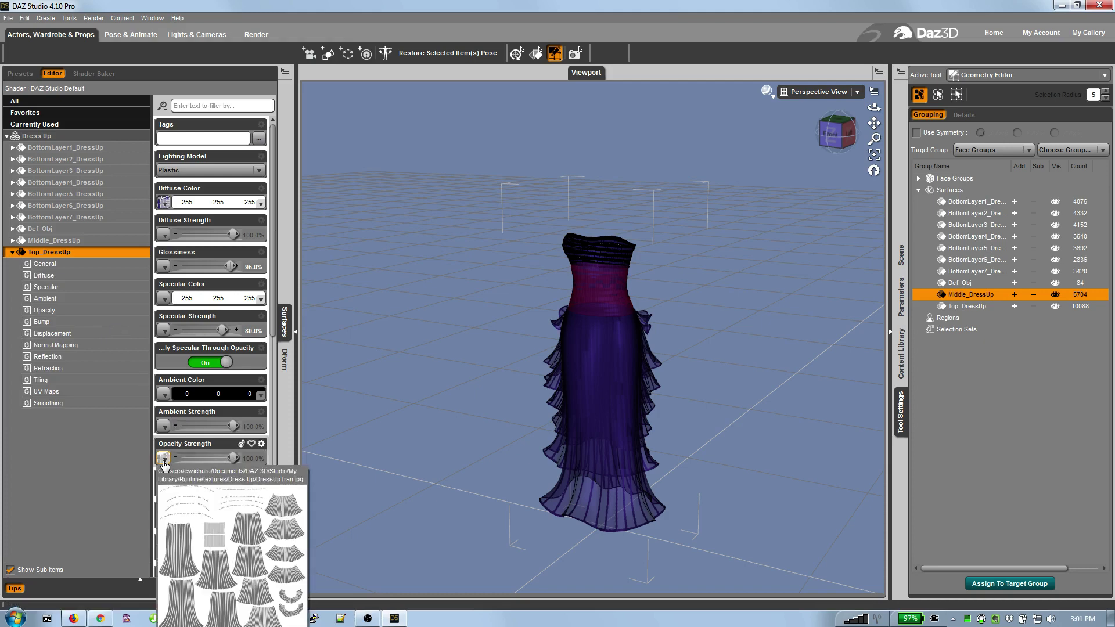
left_click_drag(233, 458, 302, 464)
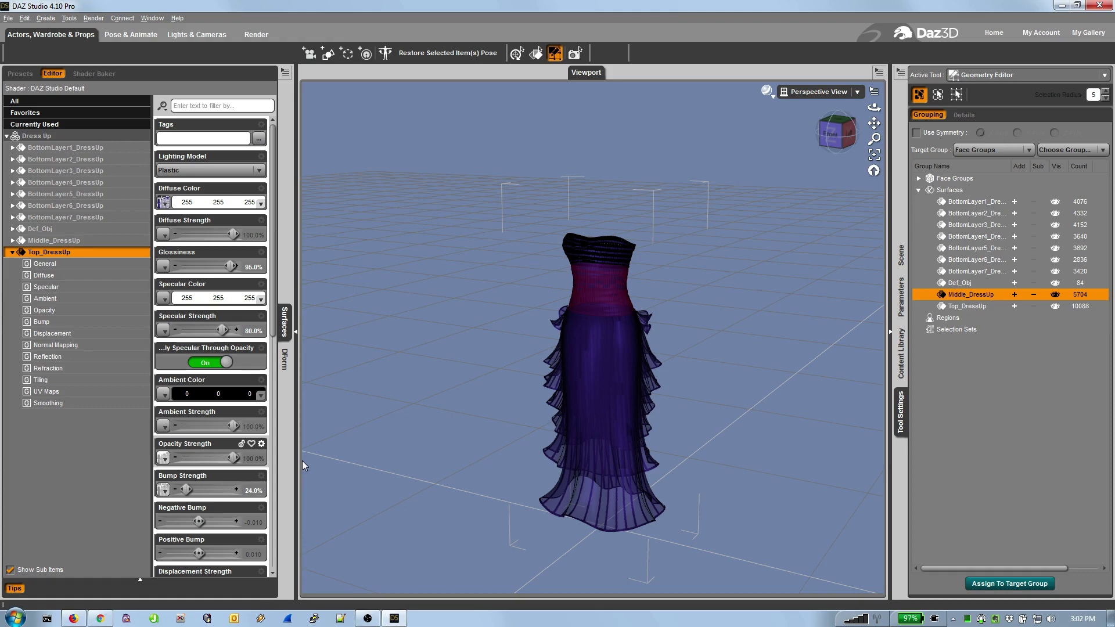
Step: Load the !Top item from the Familiar Bikini II folder into the scene alongside the dress
left_click(901, 353)
left_click(1043, 166)
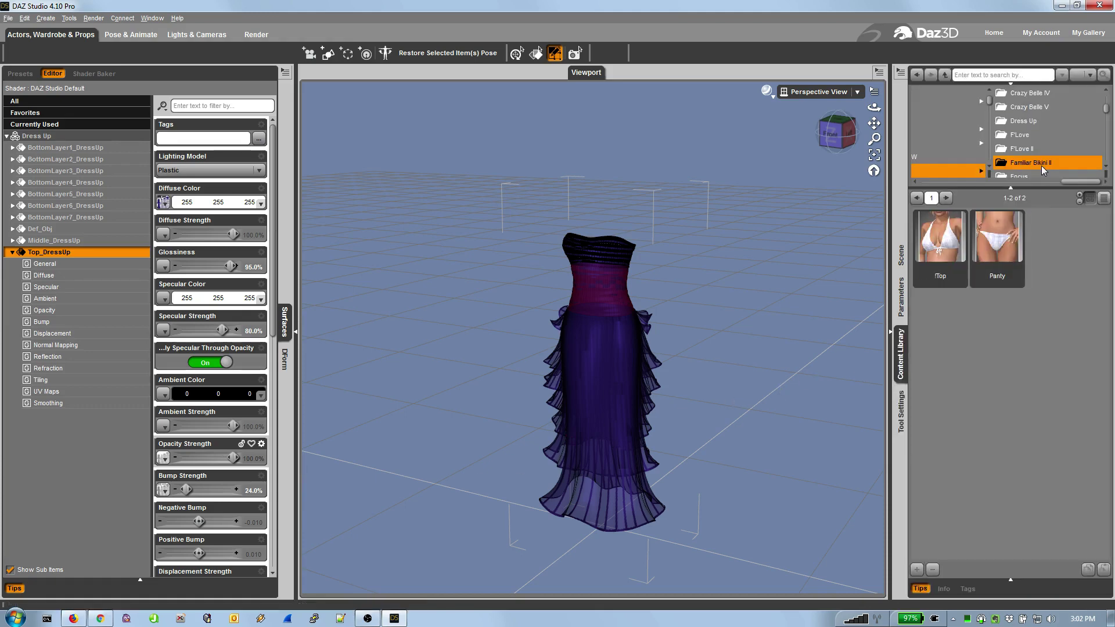
double_click(941, 242)
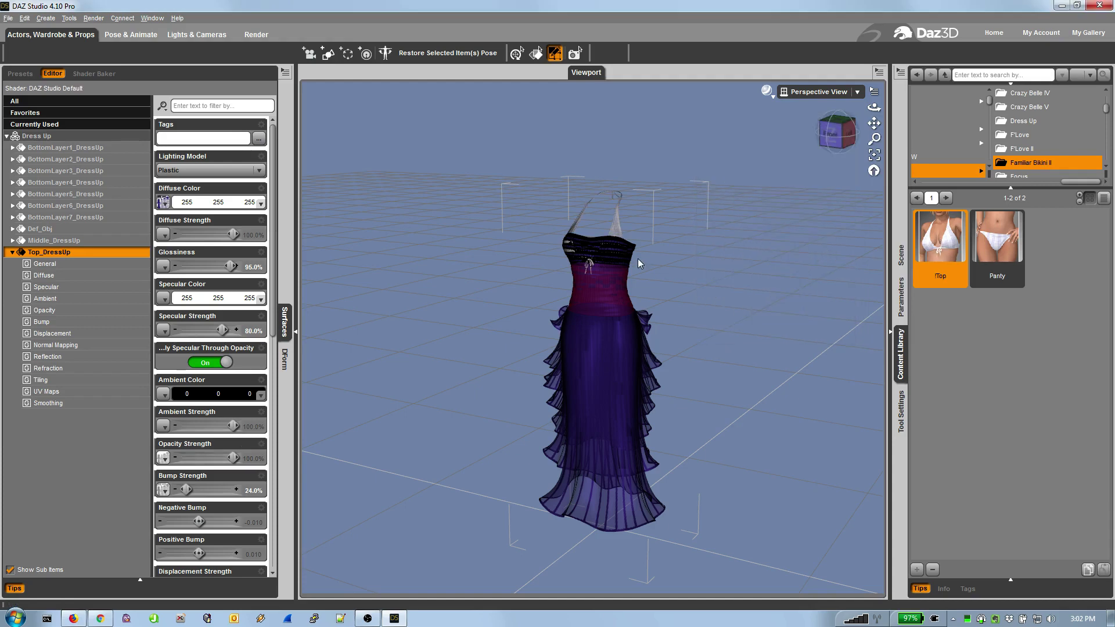
left_click(902, 254)
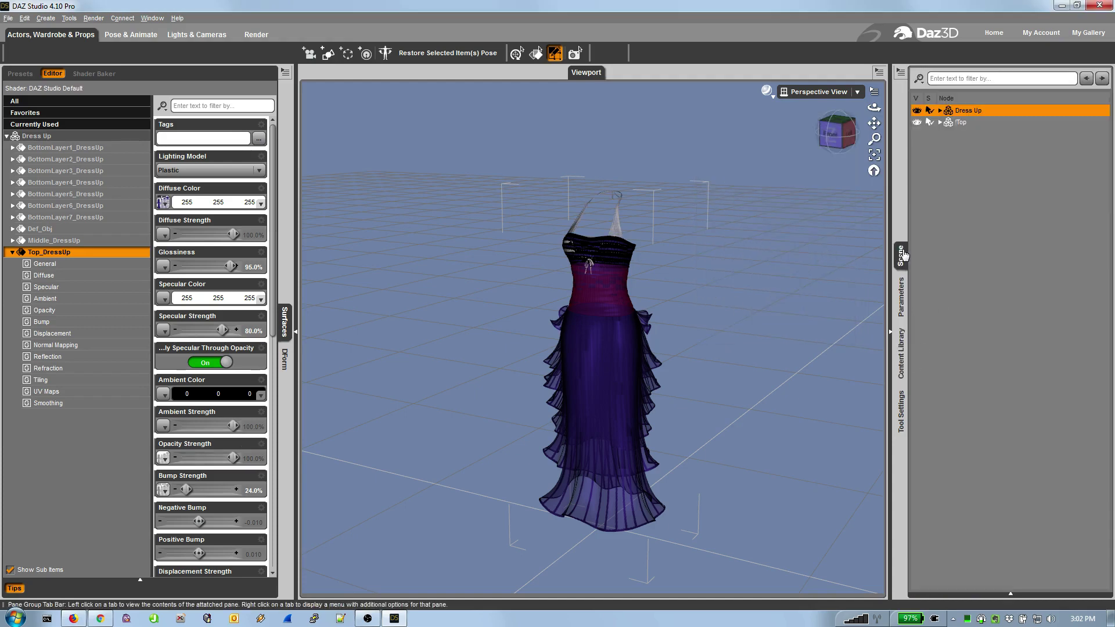
Step: Toggle the Top_DressUp surface off and back on over the bikini top, and hide the Middle_DressUp surface
left_click(900, 412)
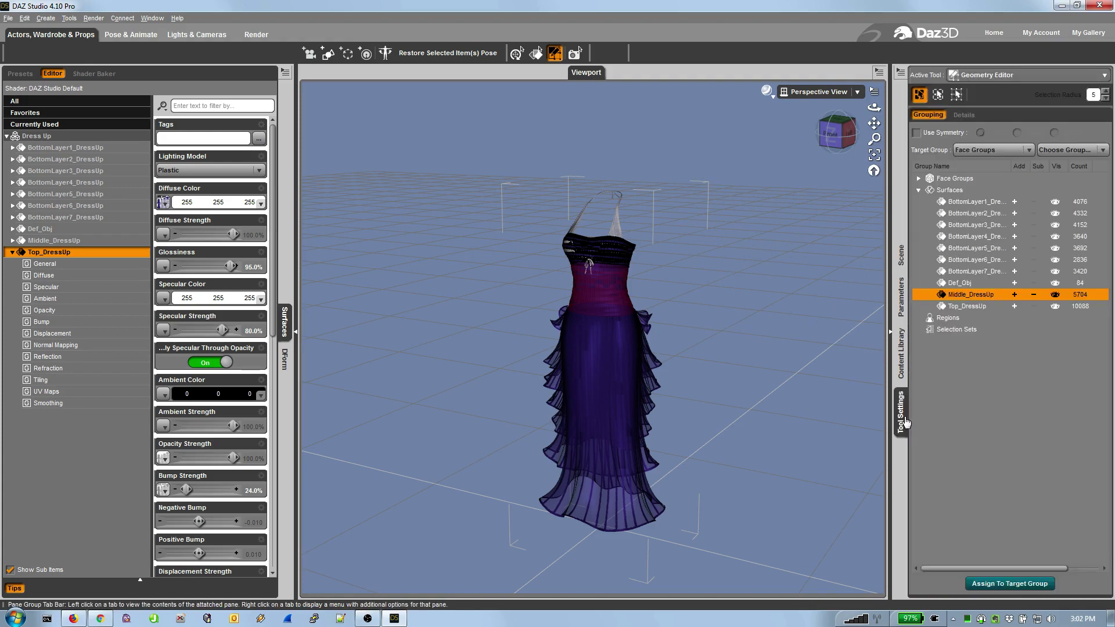
left_click(1054, 306)
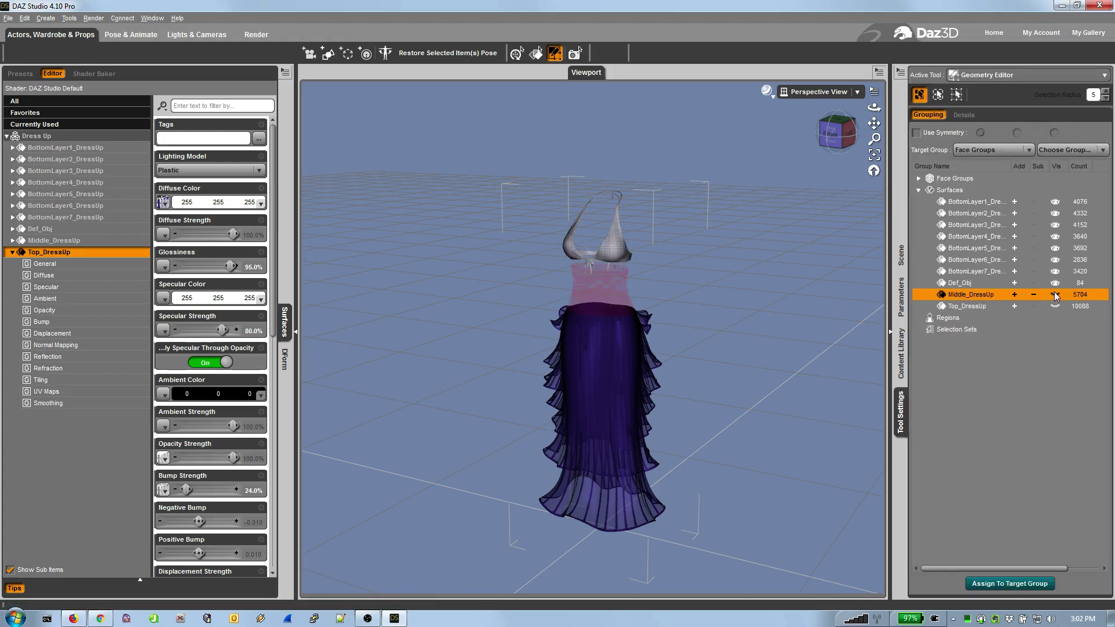
left_click(1056, 307)
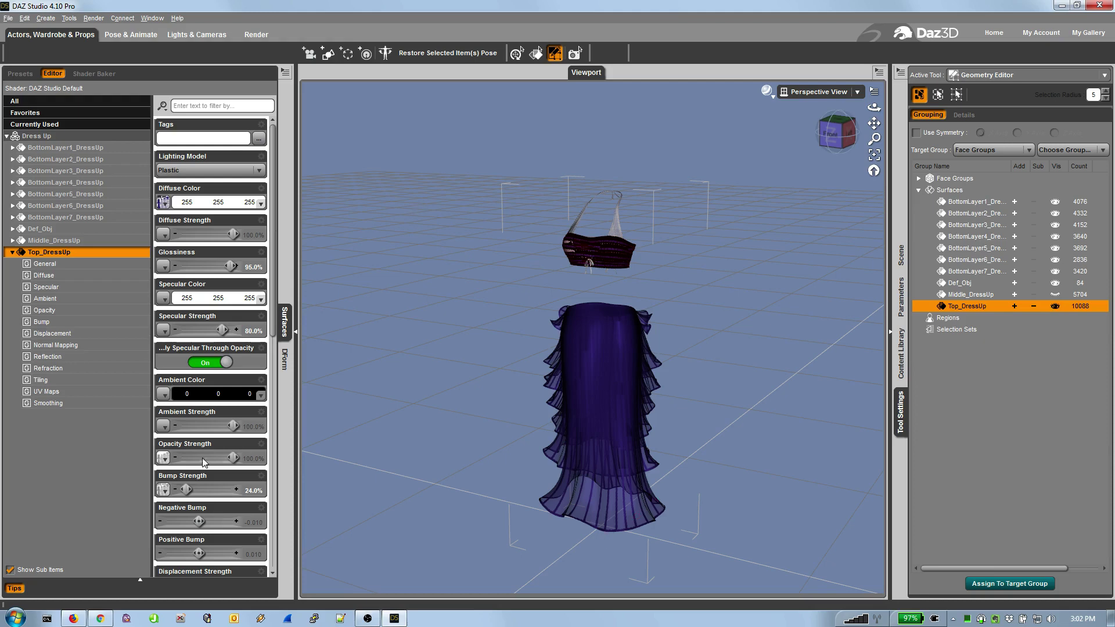
Step: Lower the Top_DressUp material's Opacity Strength to 0% and restore it to 100%
left_click_drag(202, 458, 150, 462)
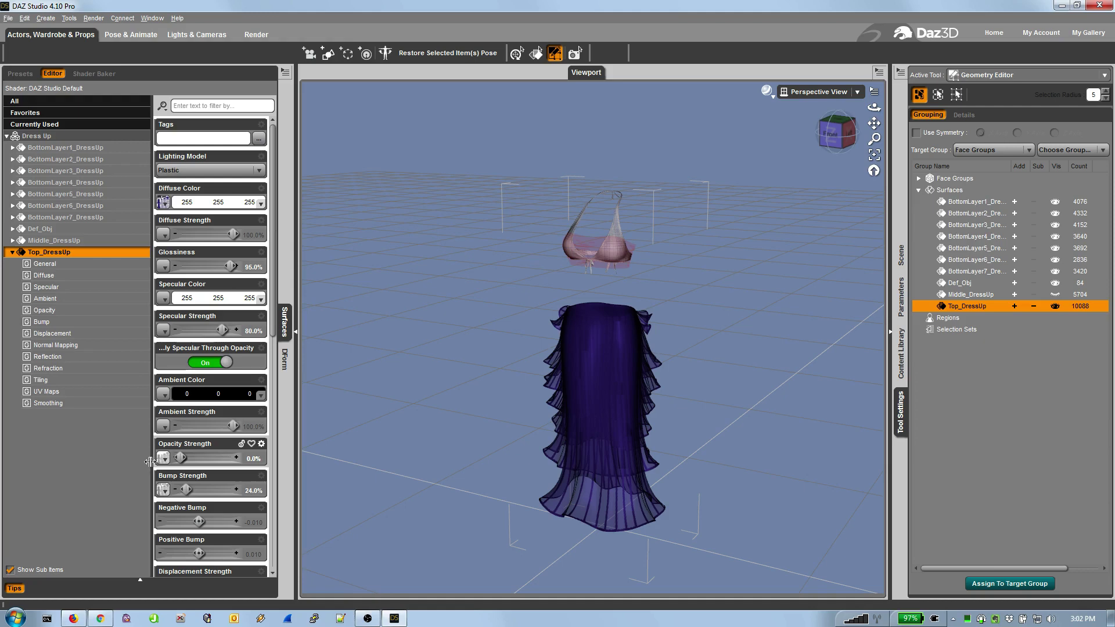
left_click_drag(181, 458, 285, 461)
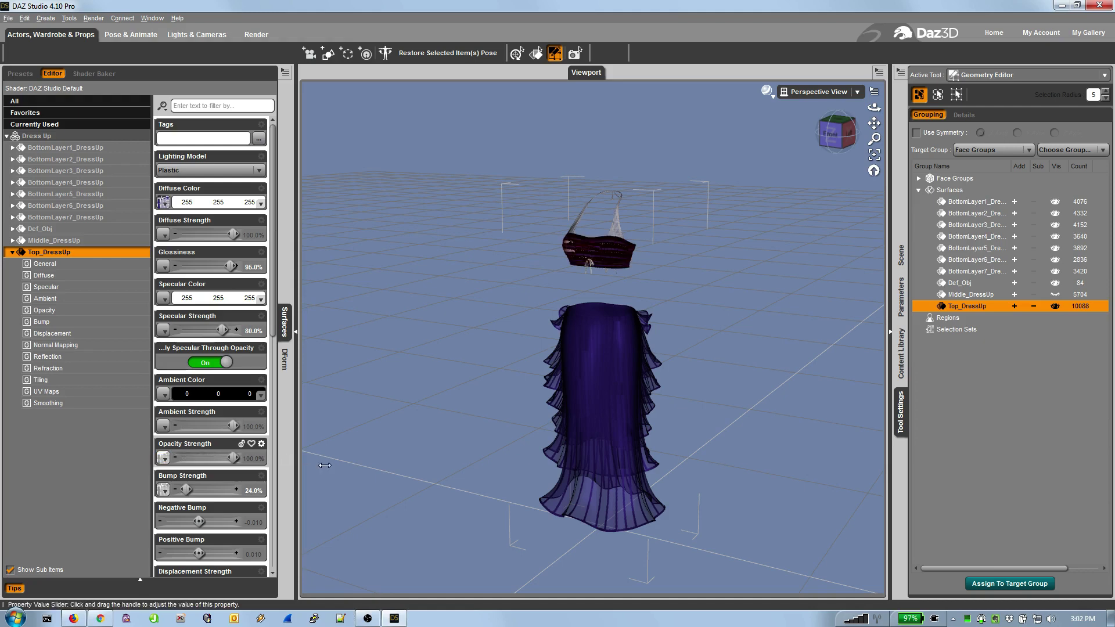
Step: Delete the !Top bikini item from the scene
left_click(901, 255)
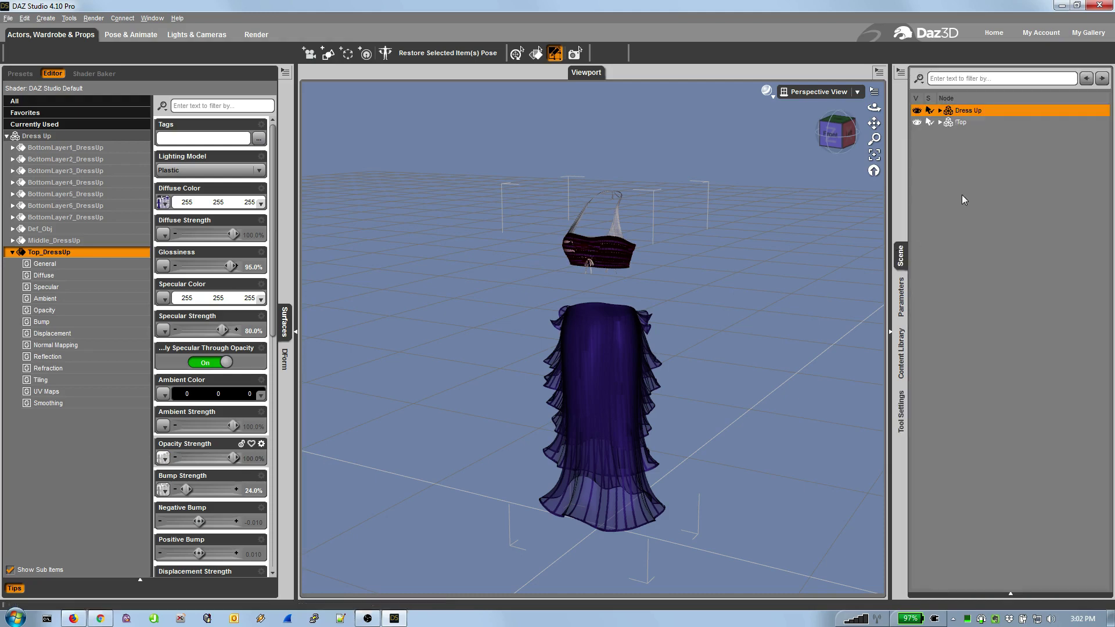
left_click(960, 122)
key("Delete")
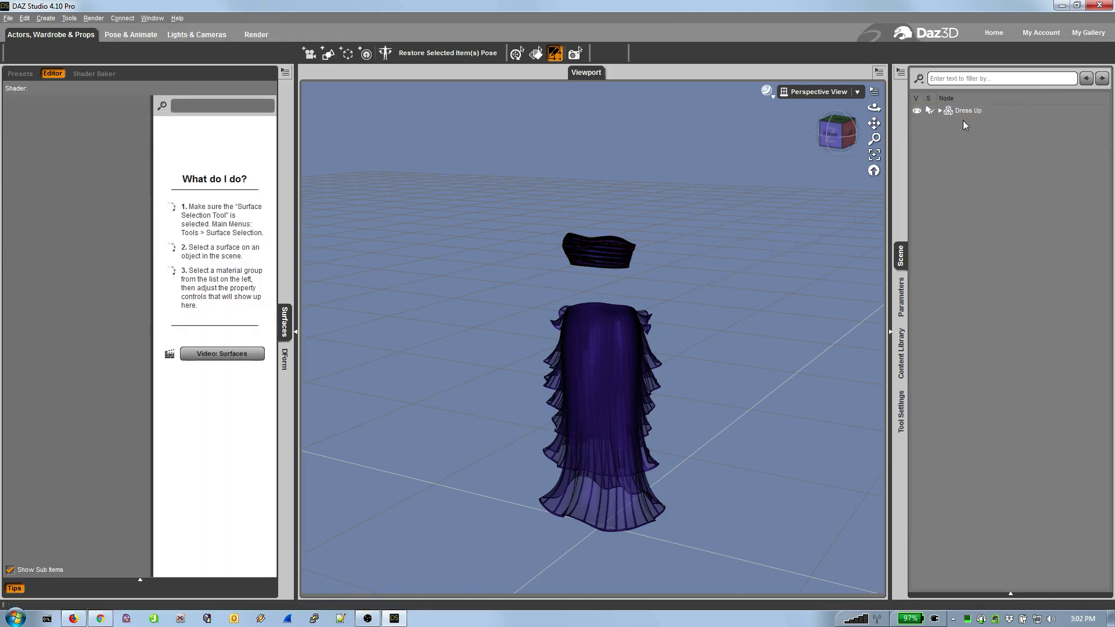
Step: Reselect the Dress Up gown and make its Middle_DressUp surface visible again in the Geometry Editor
left_click(967, 109)
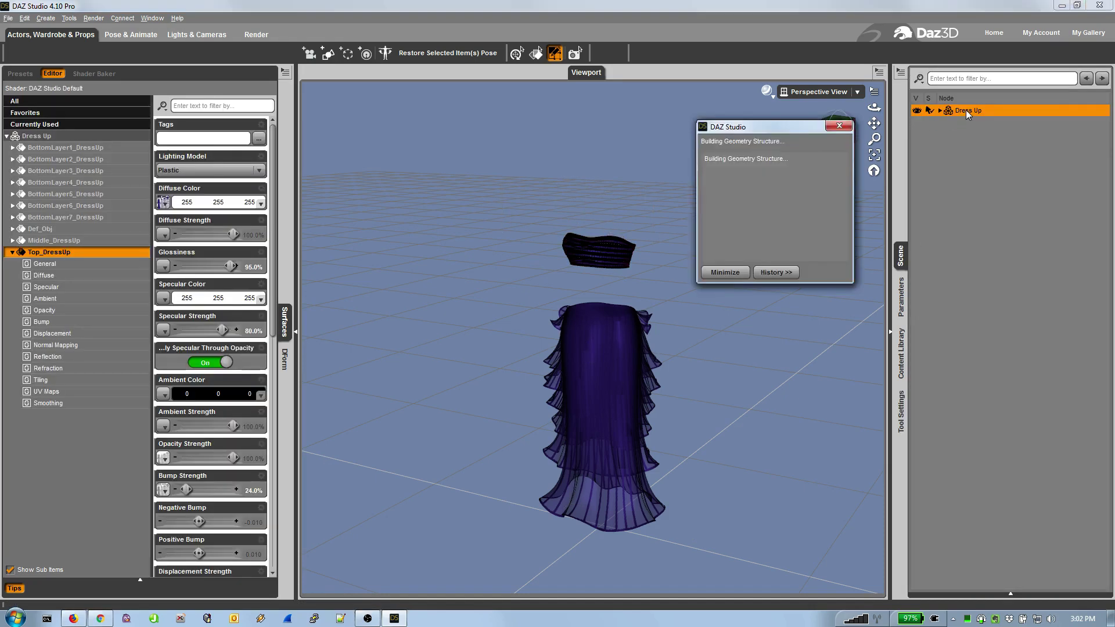
left_click(907, 406)
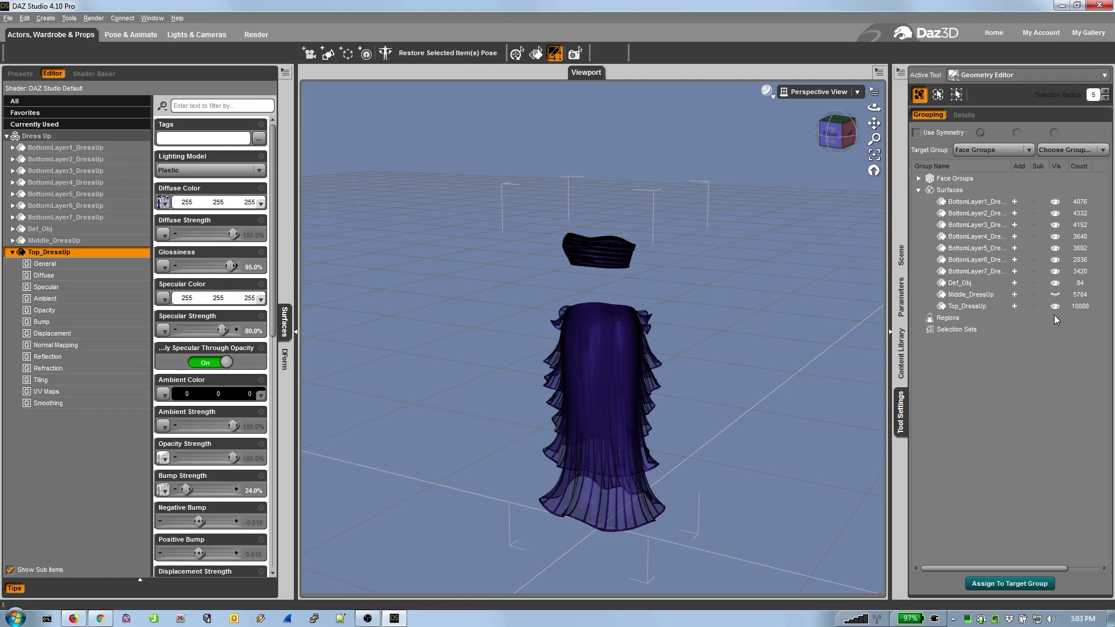
left_click(1055, 295)
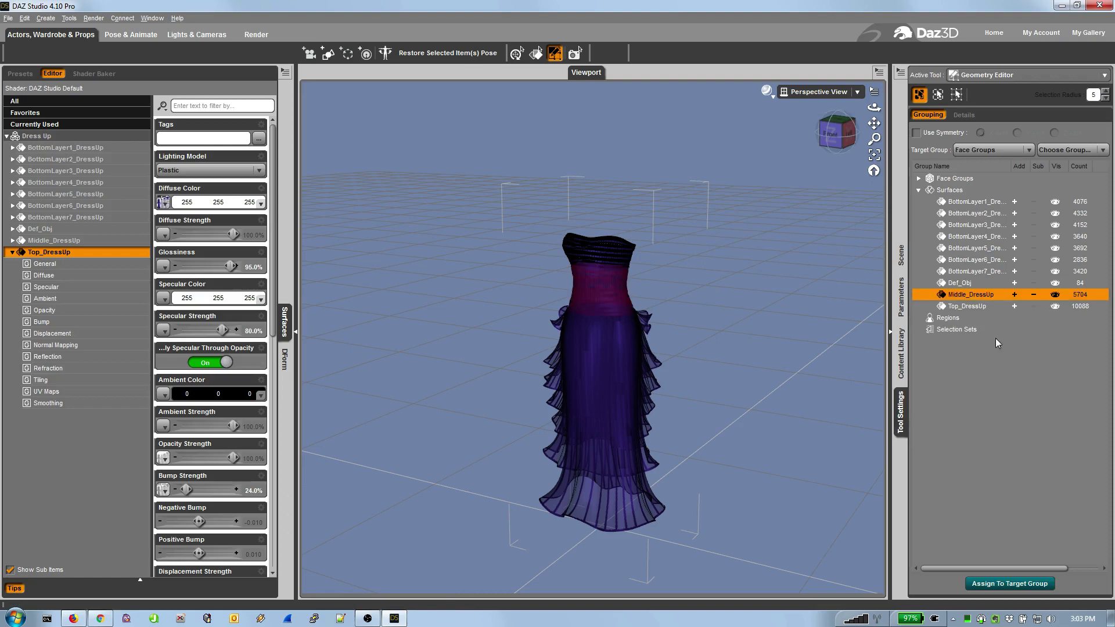
Step: Create a surface named Hidden from all faces of the Middle_DressUp and Top_DressUp surfaces
left_click(1015, 295)
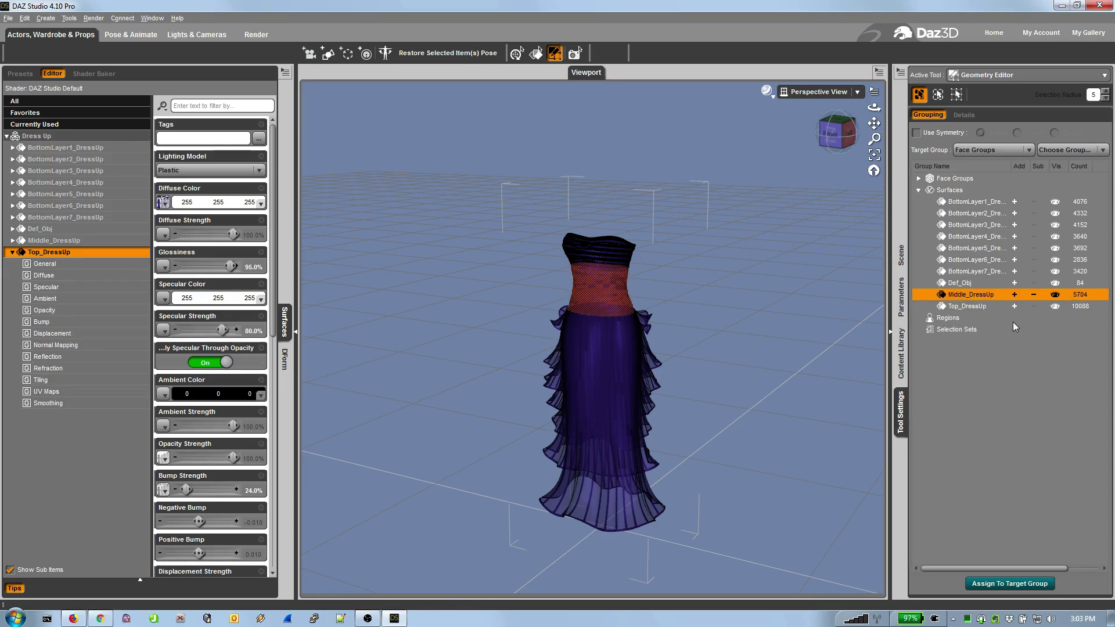
left_click(1016, 308)
left_click(1015, 307)
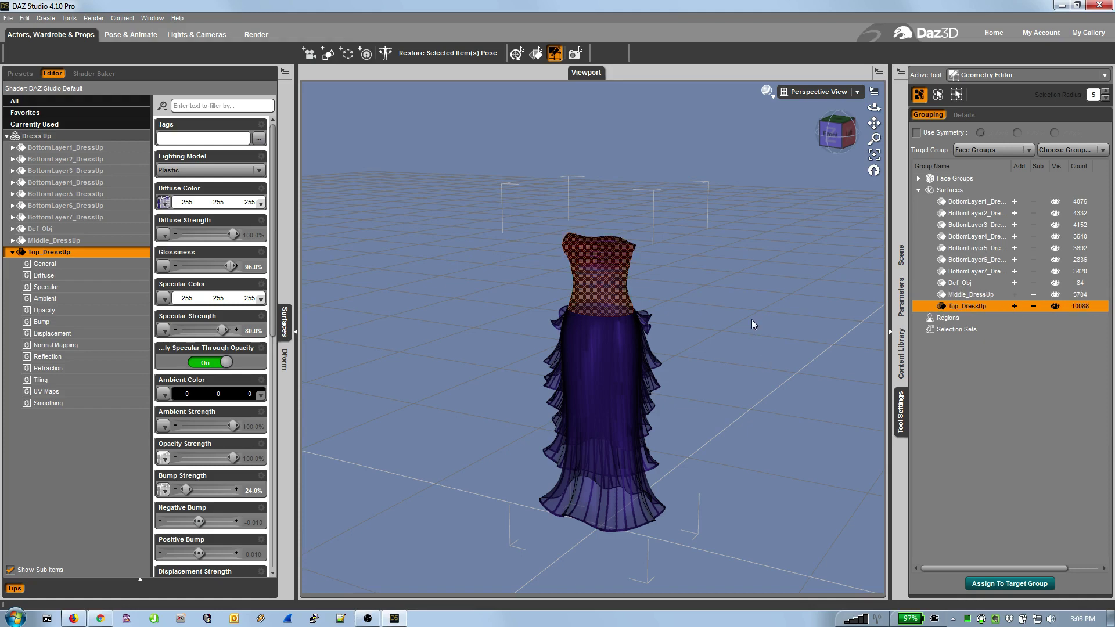
right_click(702, 258)
mouse_move(759, 337)
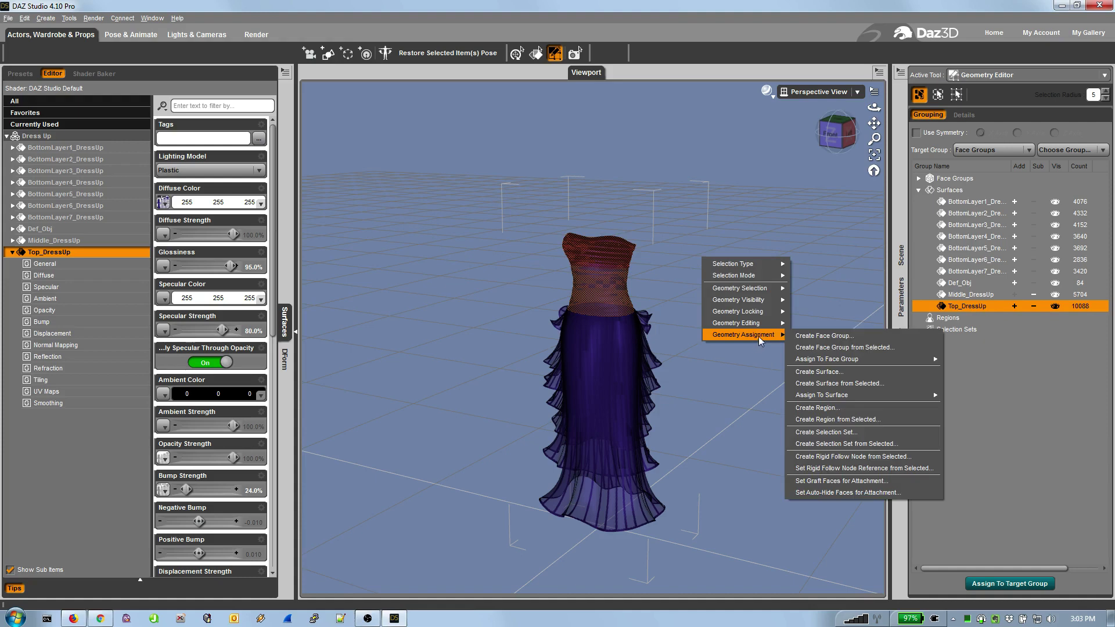
left_click(836, 383)
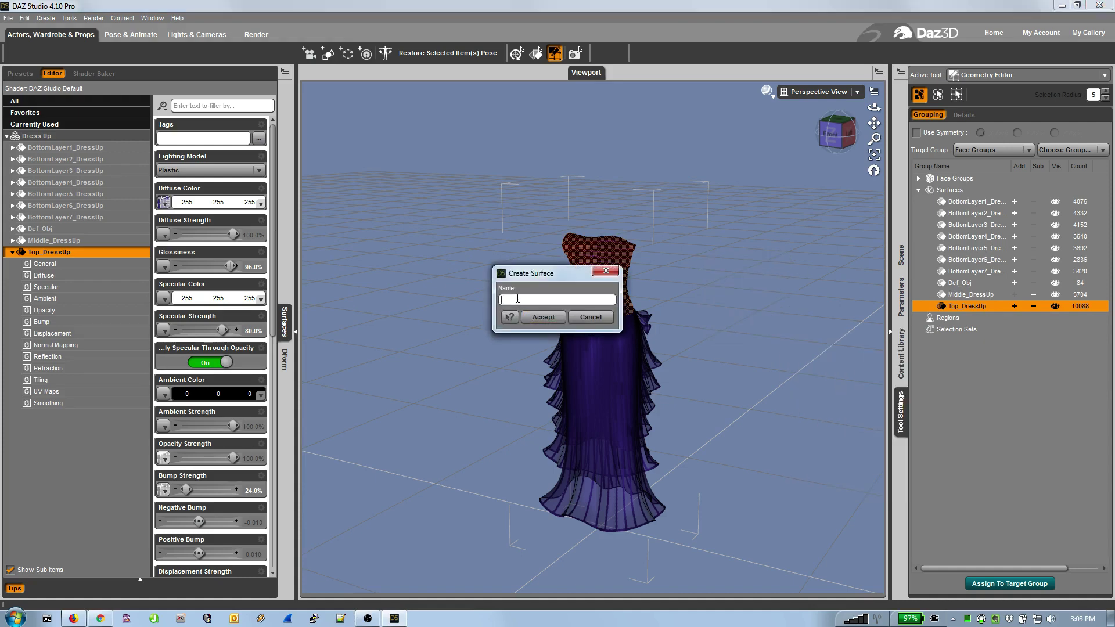
type("Hidden")
left_click(542, 318)
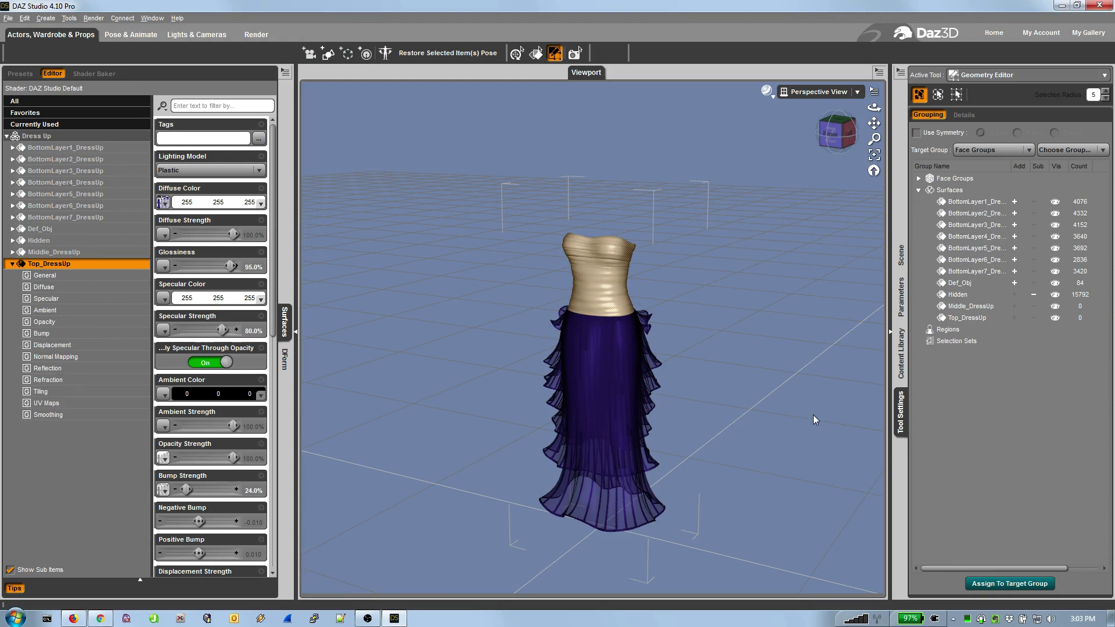
Step: Clear the face selection on the Dress Up gown
scroll(813, 416, "up", 3)
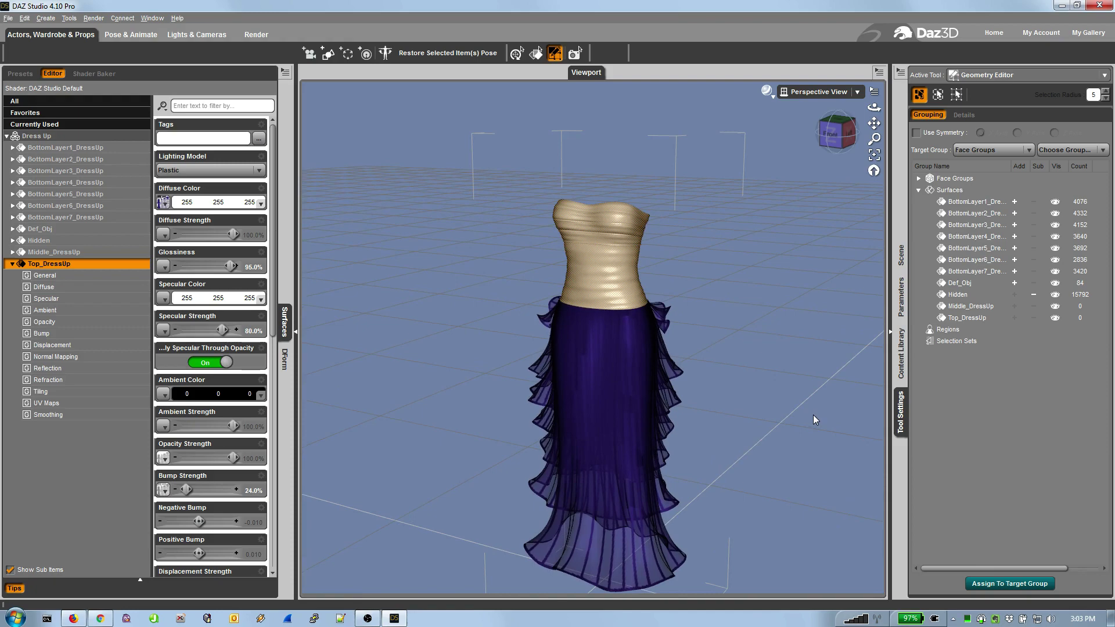
left_click(832, 133)
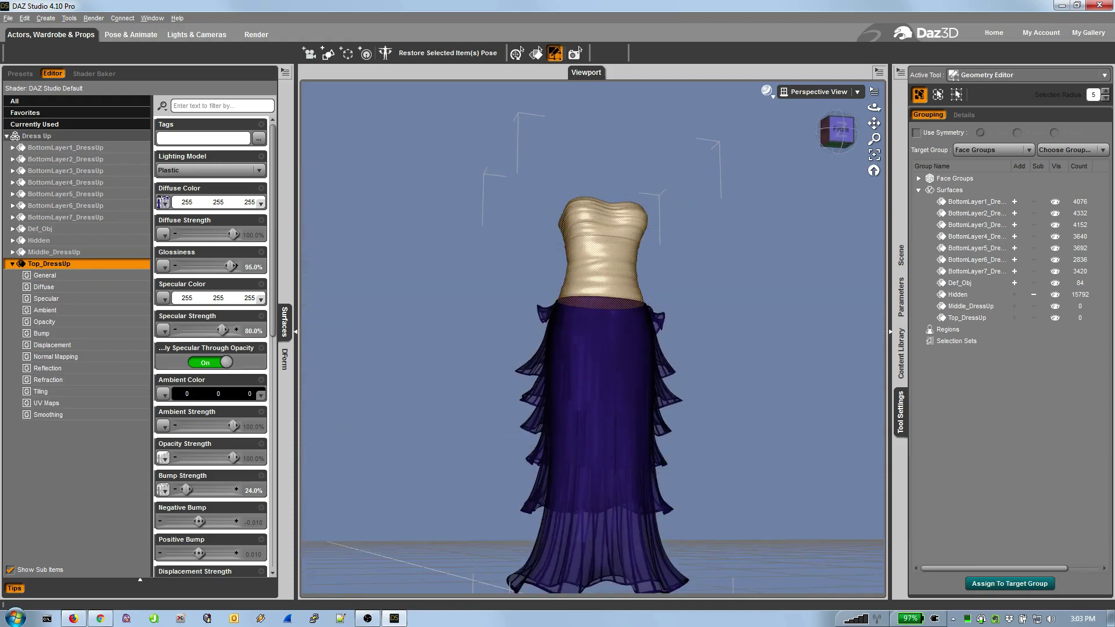
scroll(741, 246, "up", 5)
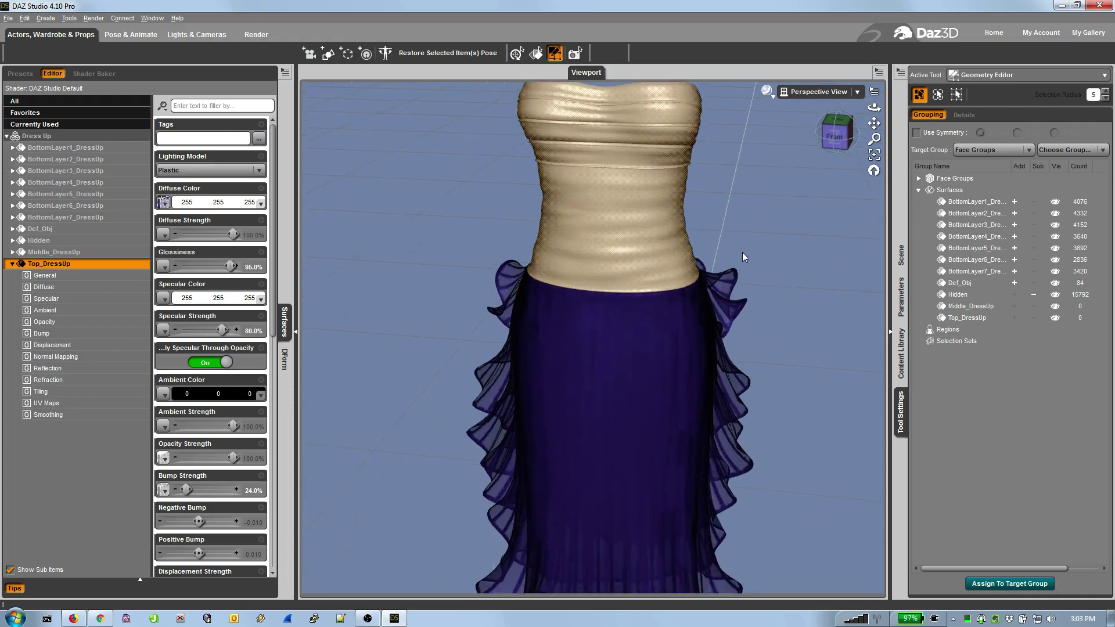
left_click(834, 135)
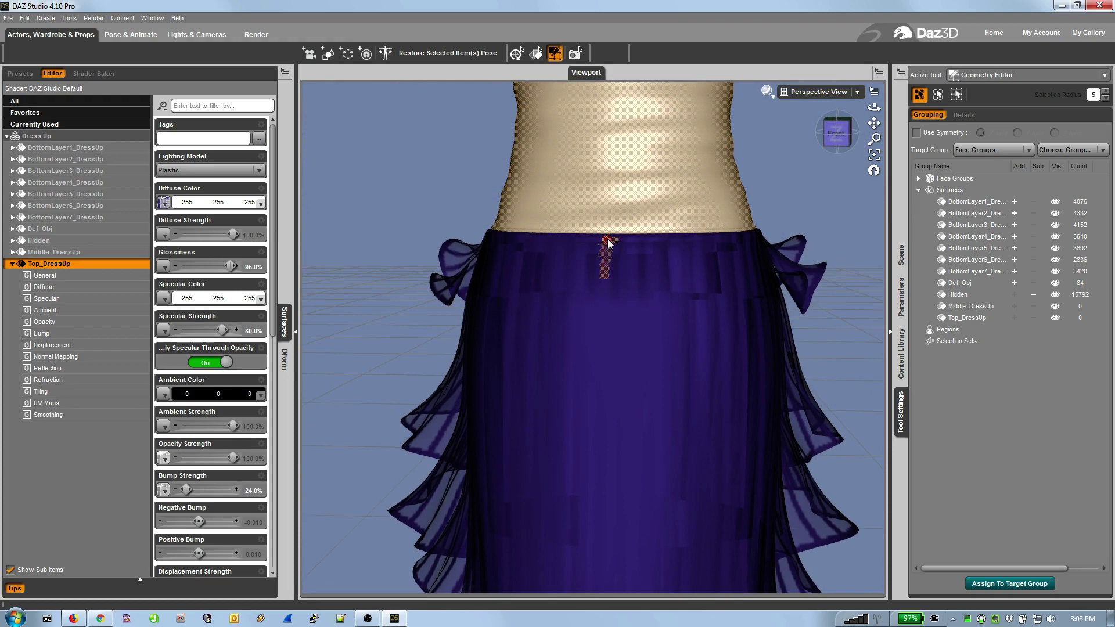
right_click(650, 251)
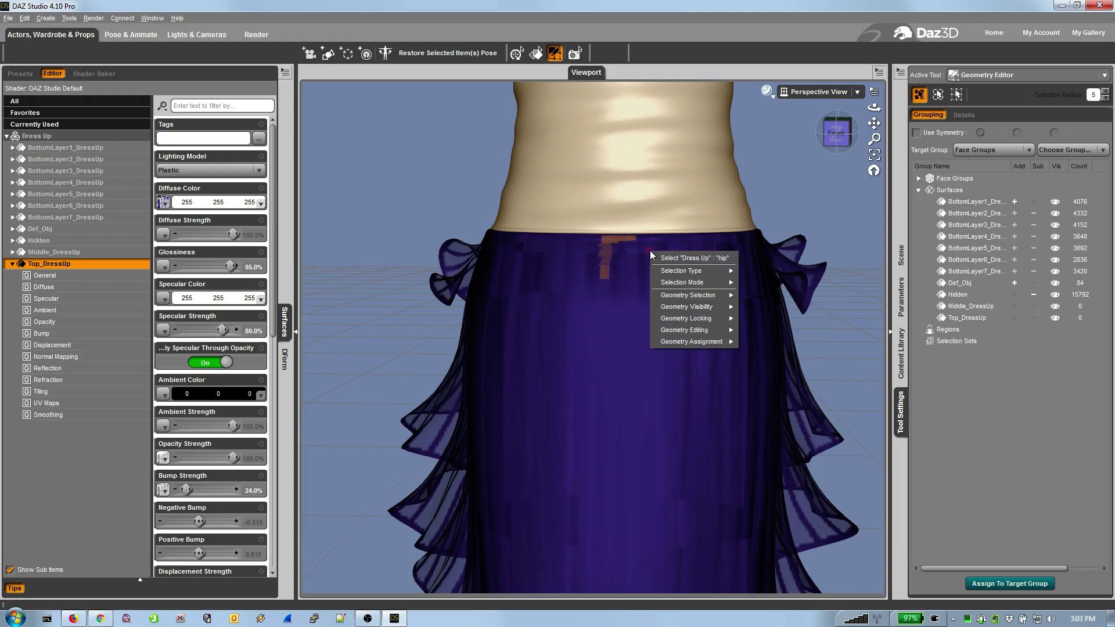
mouse_move(713, 302)
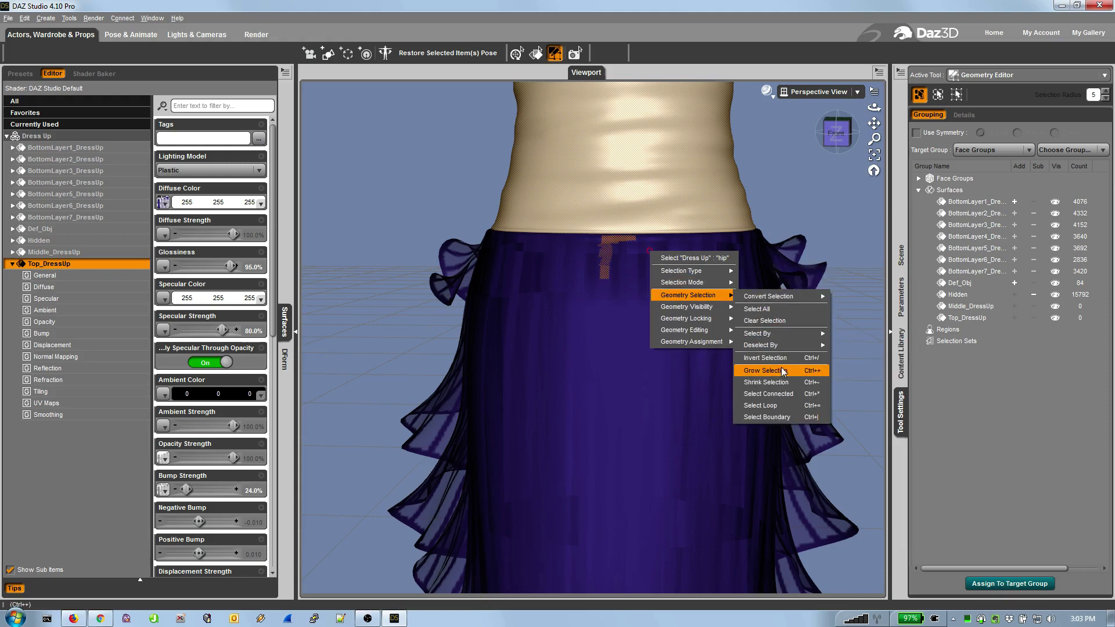
left_click(765, 320)
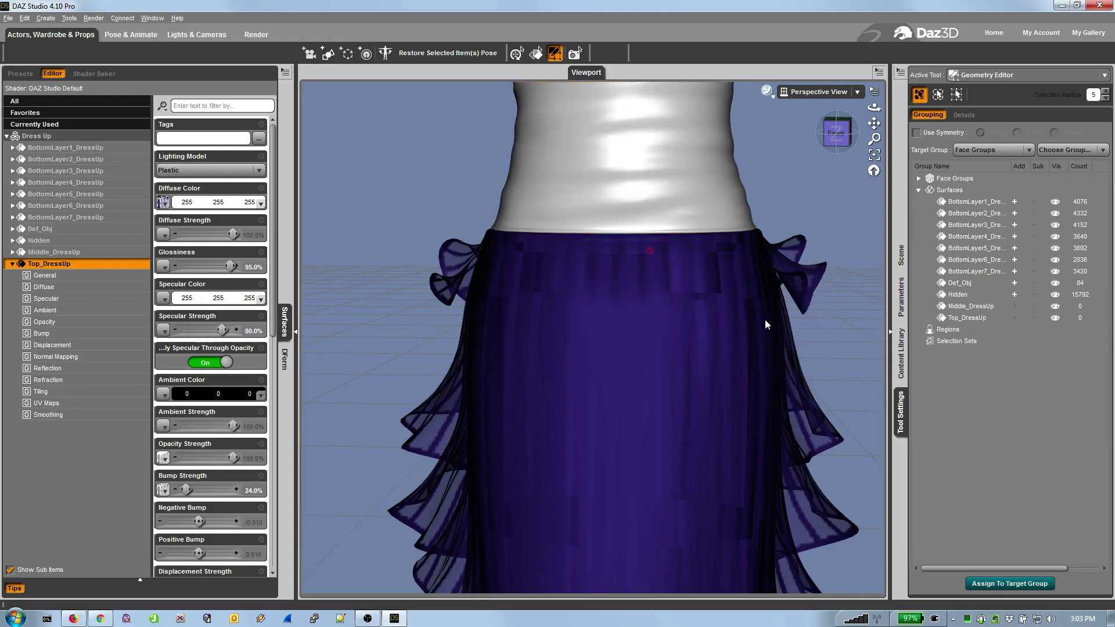
Step: Select a strip of faces along the front hem of the skirt and assign it to the Hidden surface
scroll(760, 227, "down", 3)
scroll(760, 226, "up", 8)
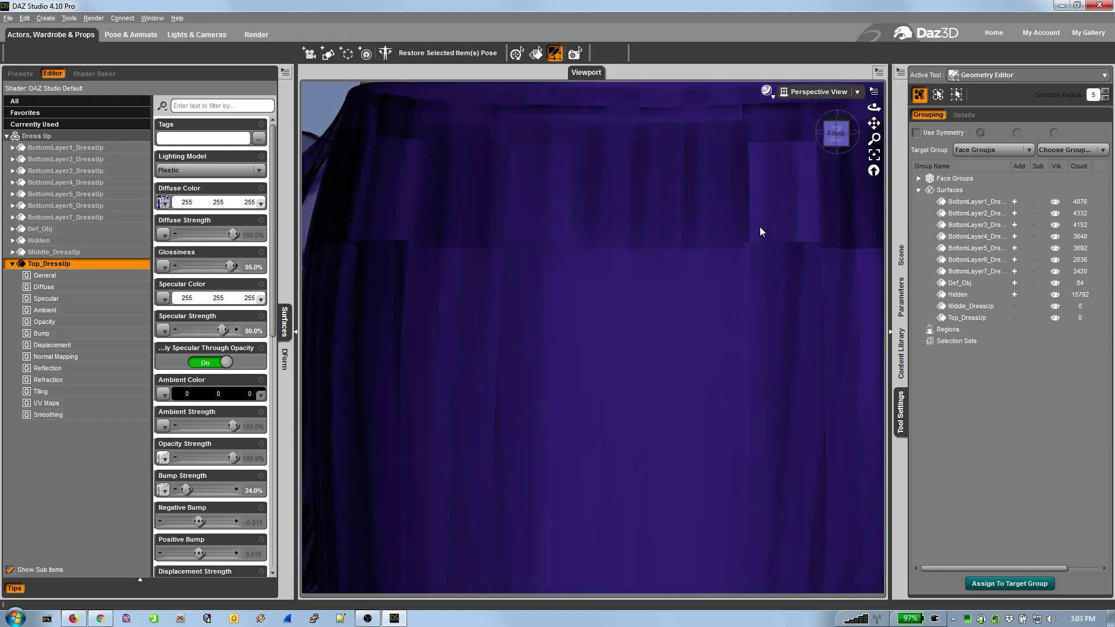
scroll(760, 226, "down", 5)
left_click_drag(873, 123, 868, 232)
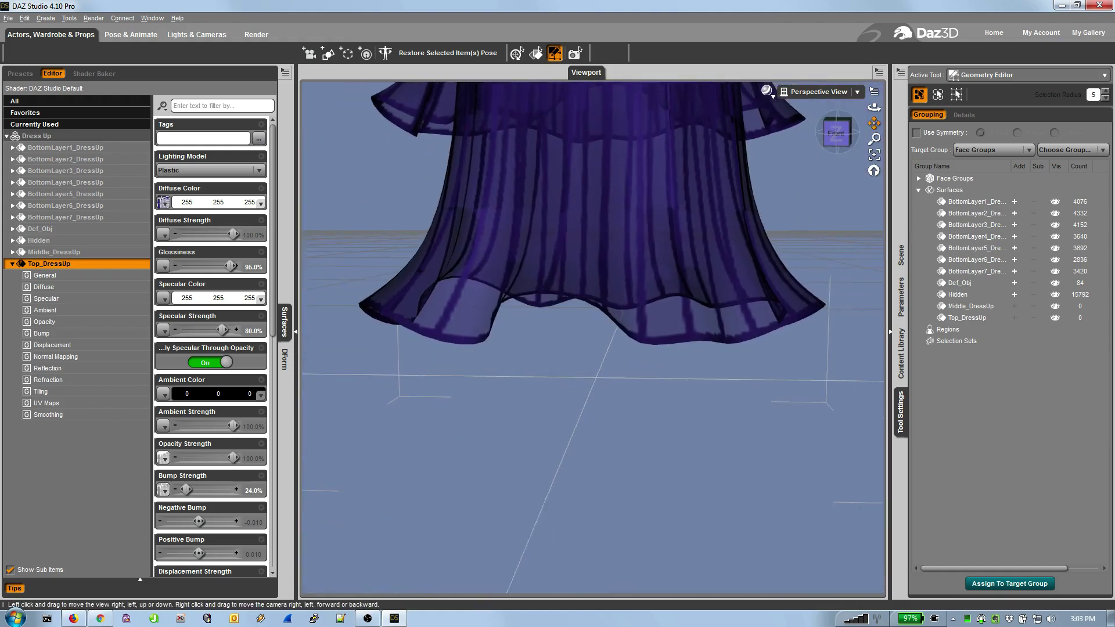
scroll(828, 281, "up", 3)
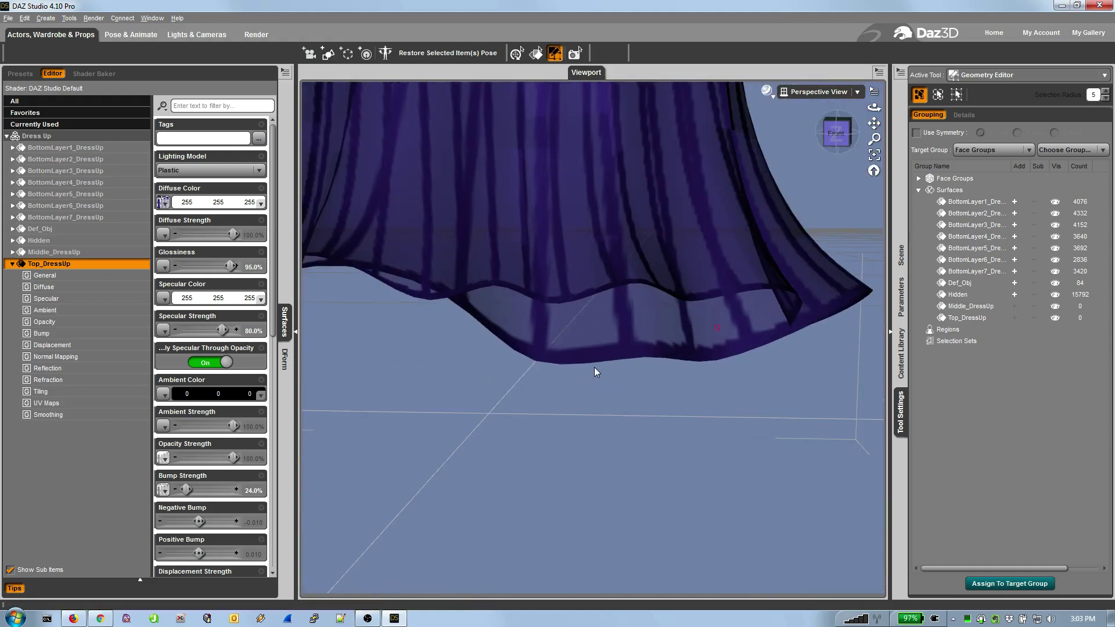
left_click_drag(584, 361, 640, 348)
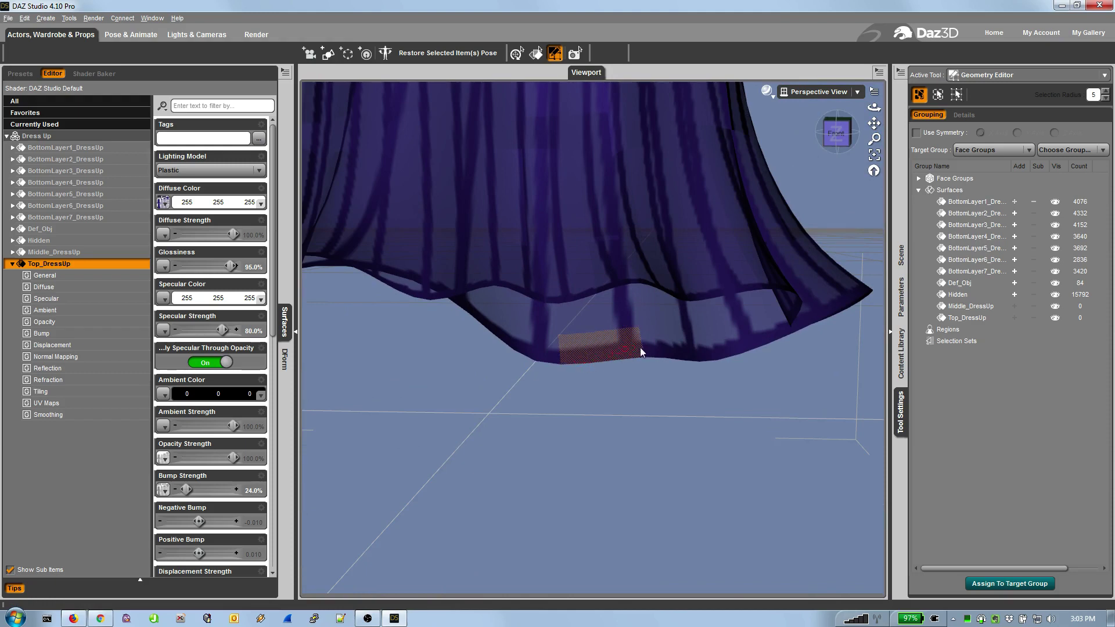
right_click(733, 344)
mouse_move(772, 390)
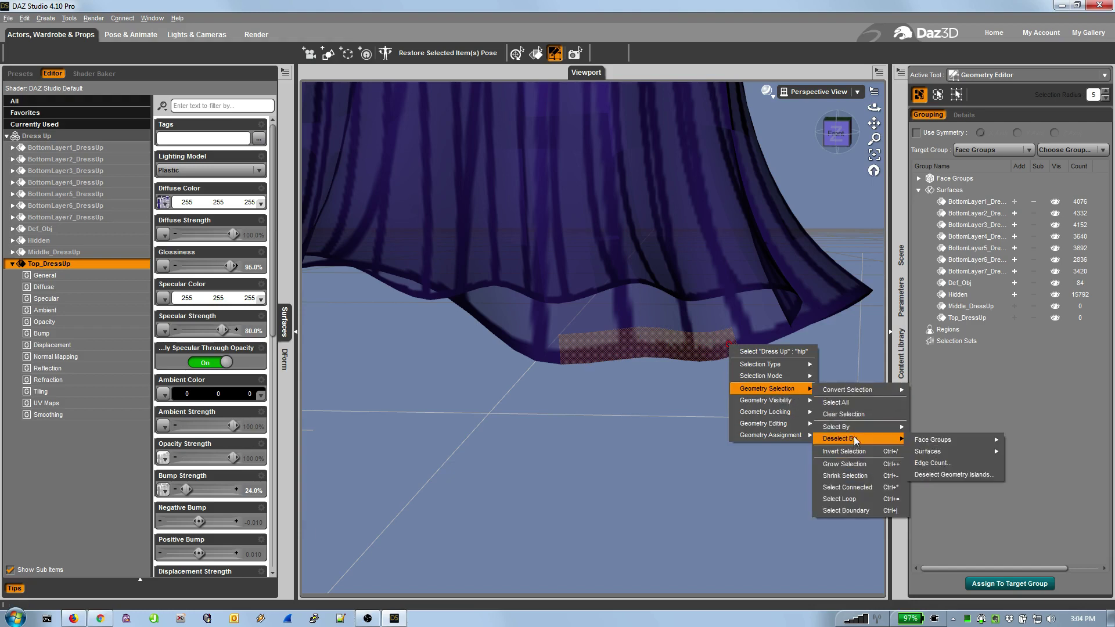
mouse_move(749, 435)
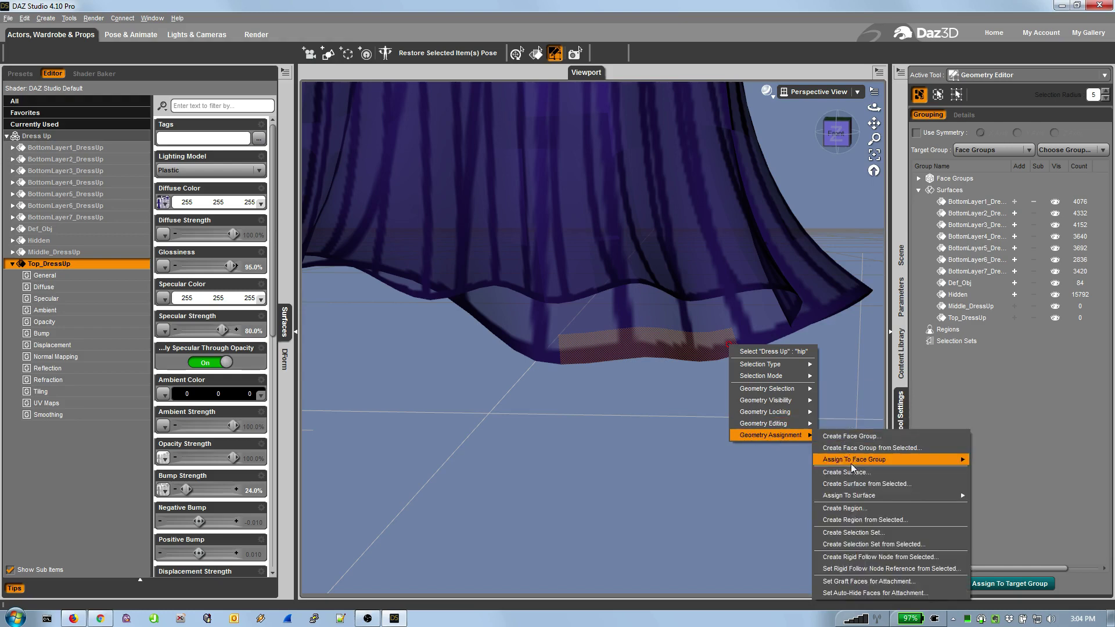
mouse_move(857, 495)
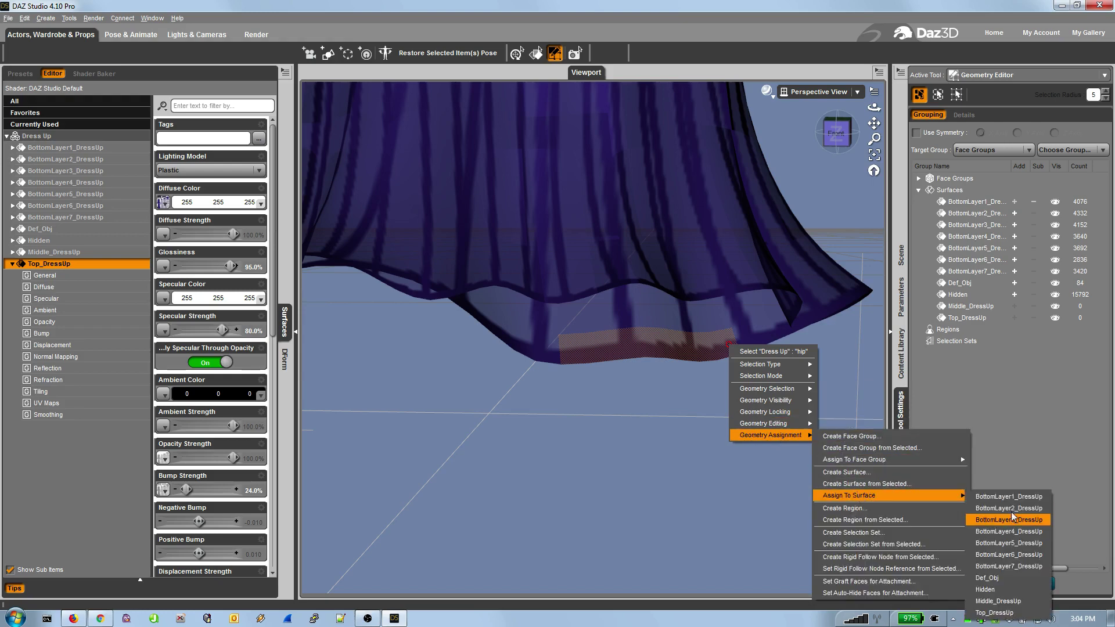
left_click(999, 587)
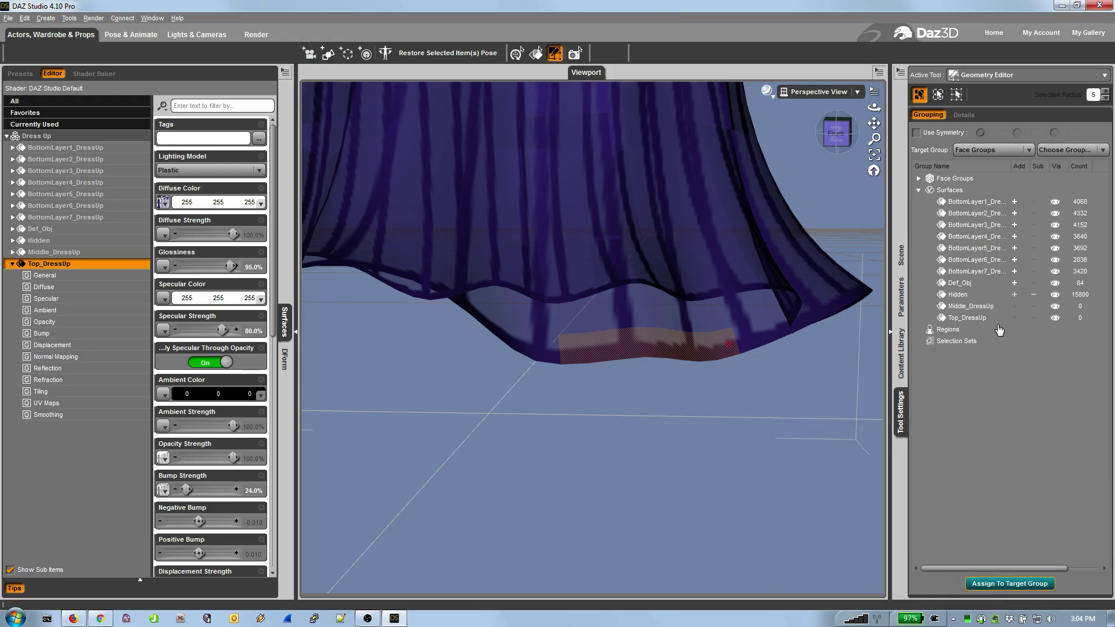
Step: Highlight the Hidden surface on the gown, inspect its bodice and hem areas, and turn off its visibility in the Geometry Editor
left_click(1057, 297)
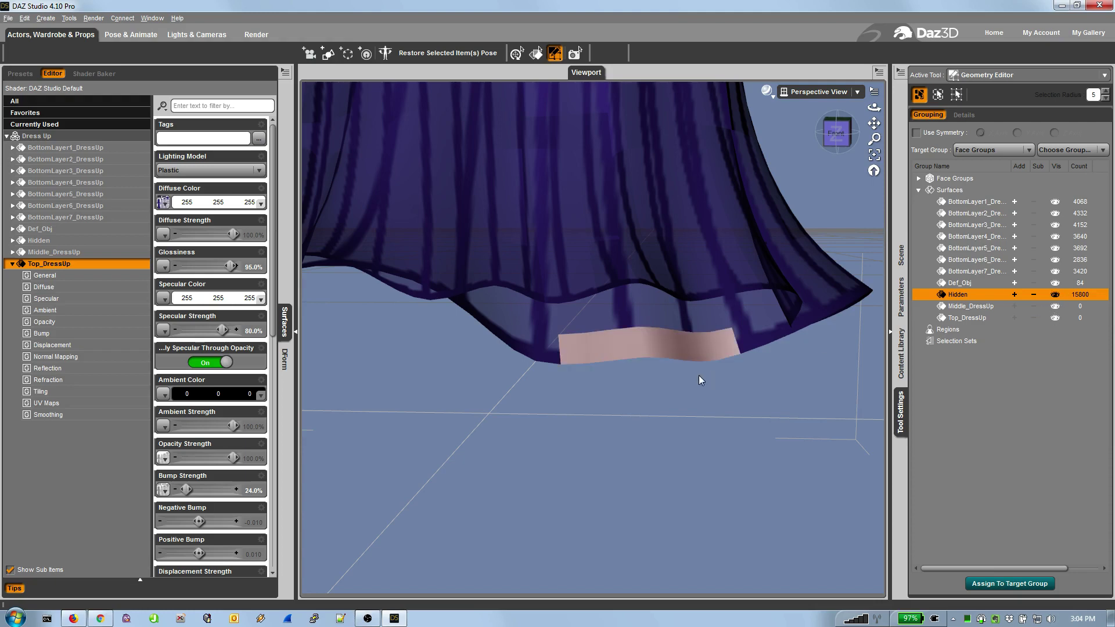
scroll(699, 375, "down", 10)
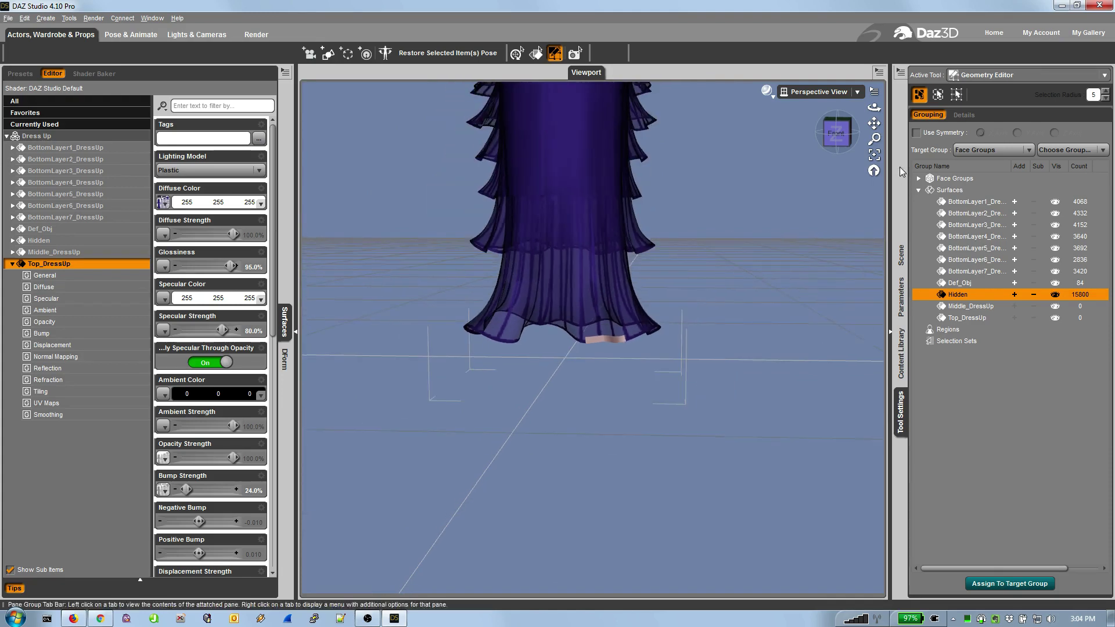
left_click_drag(874, 123, 874, 171)
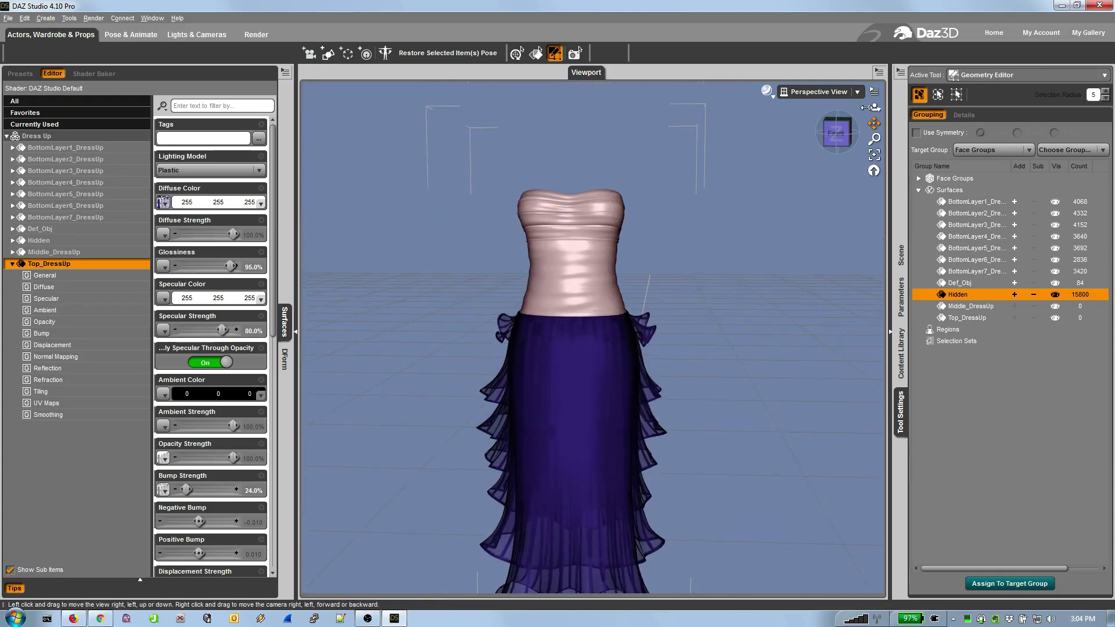
scroll(746, 183, "up", 5)
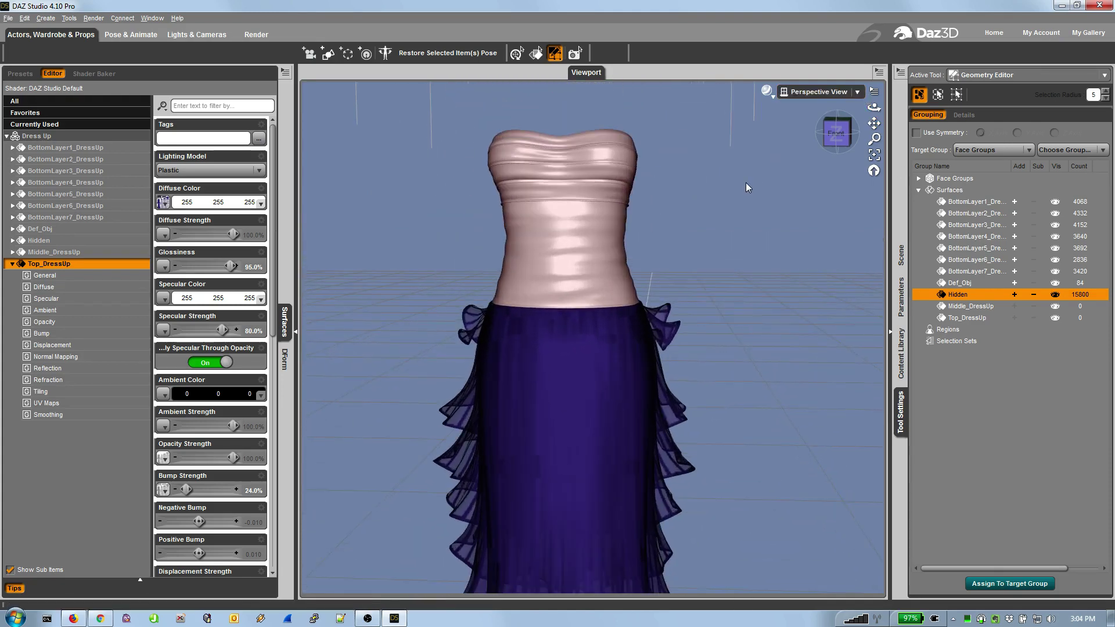
left_click_drag(837, 131, 804, 151)
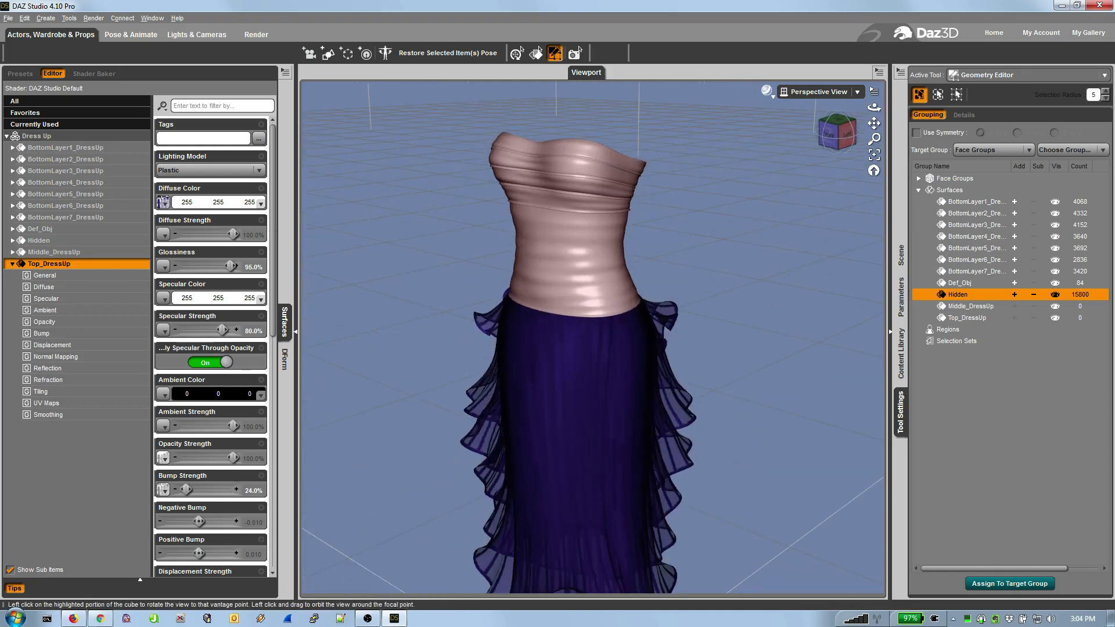
scroll(809, 261, "down", 5)
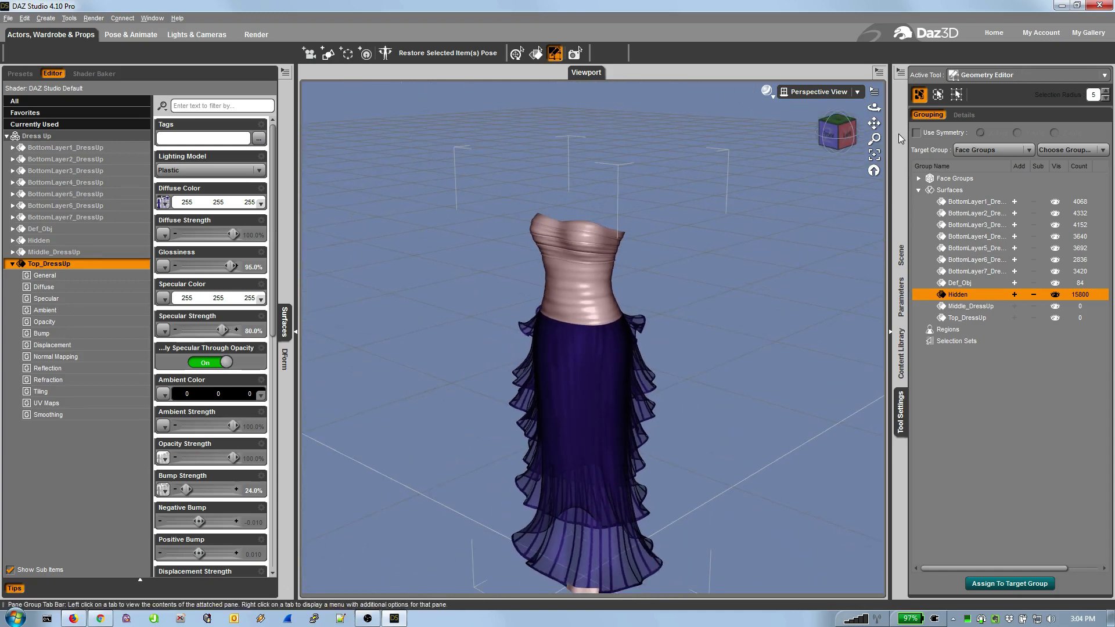
left_click_drag(874, 123, 874, 87)
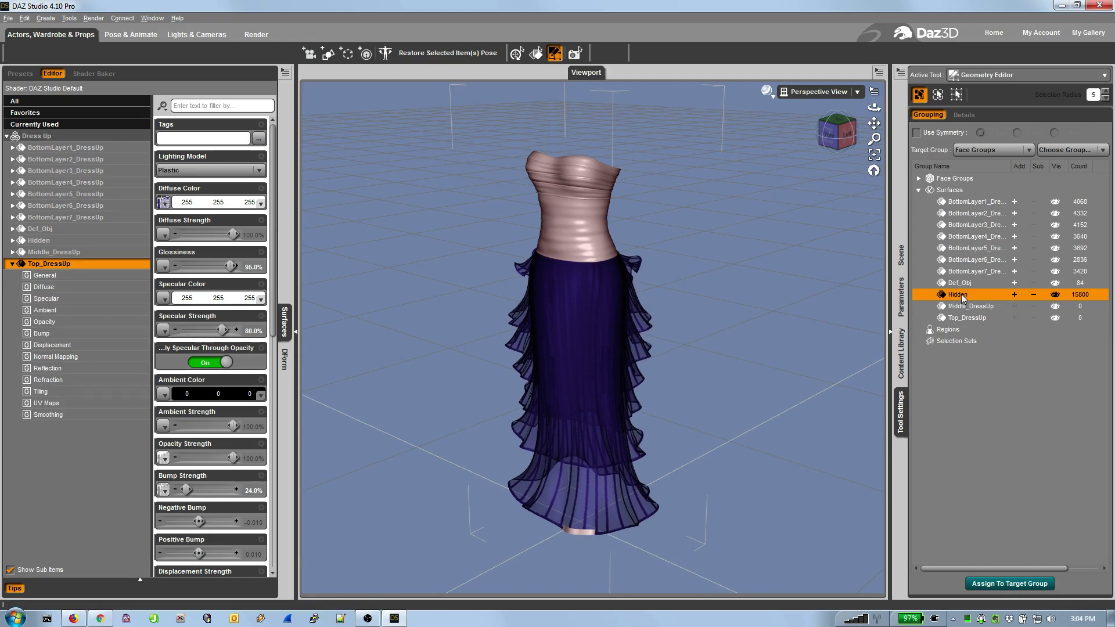
left_click(1055, 295)
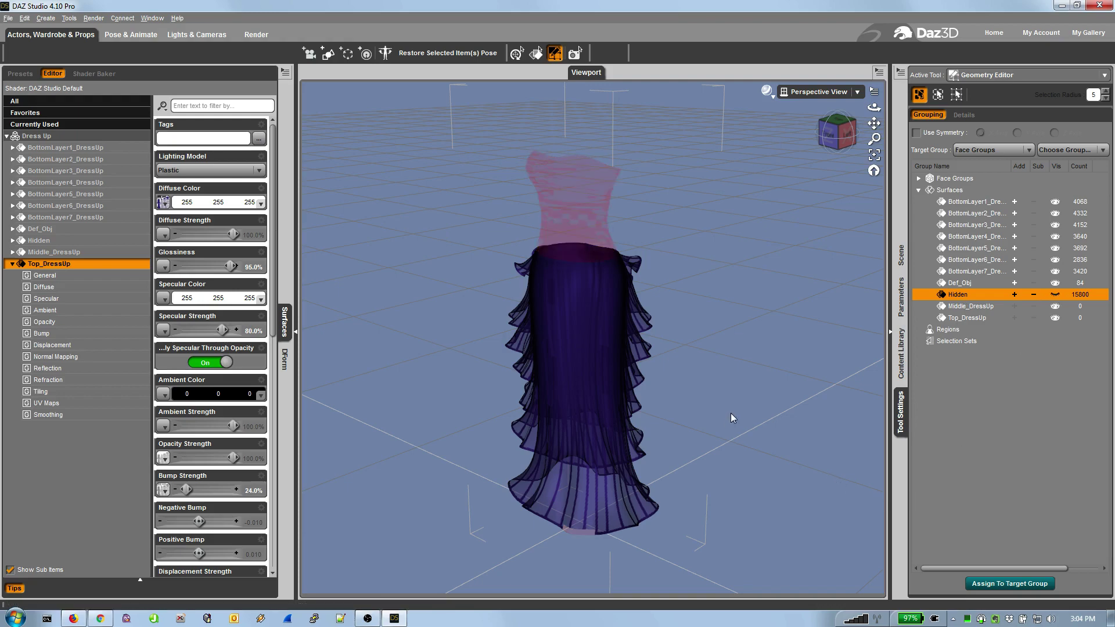
scroll(731, 411, "down", 4)
mouse_move(839, 141)
left_mouse_down()
mouse_move(862, 132)
mouse_move(835, 139)
left_mouse_up()
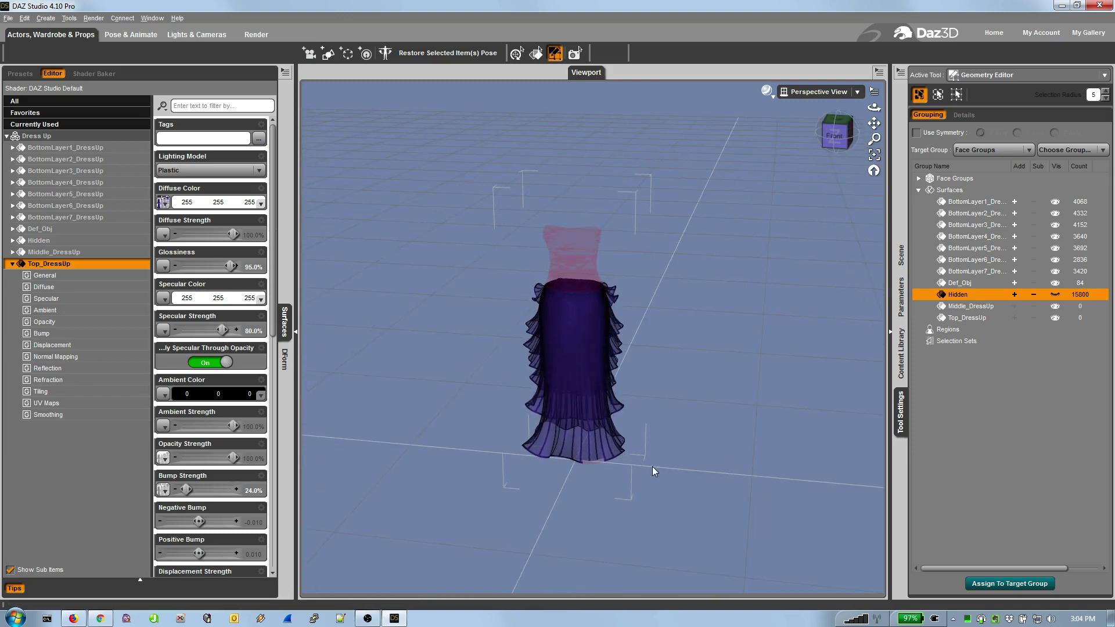
Step: Toggle the Hidden surface's visibility on, off and back on to compare the gown with and without it
left_click(1055, 294)
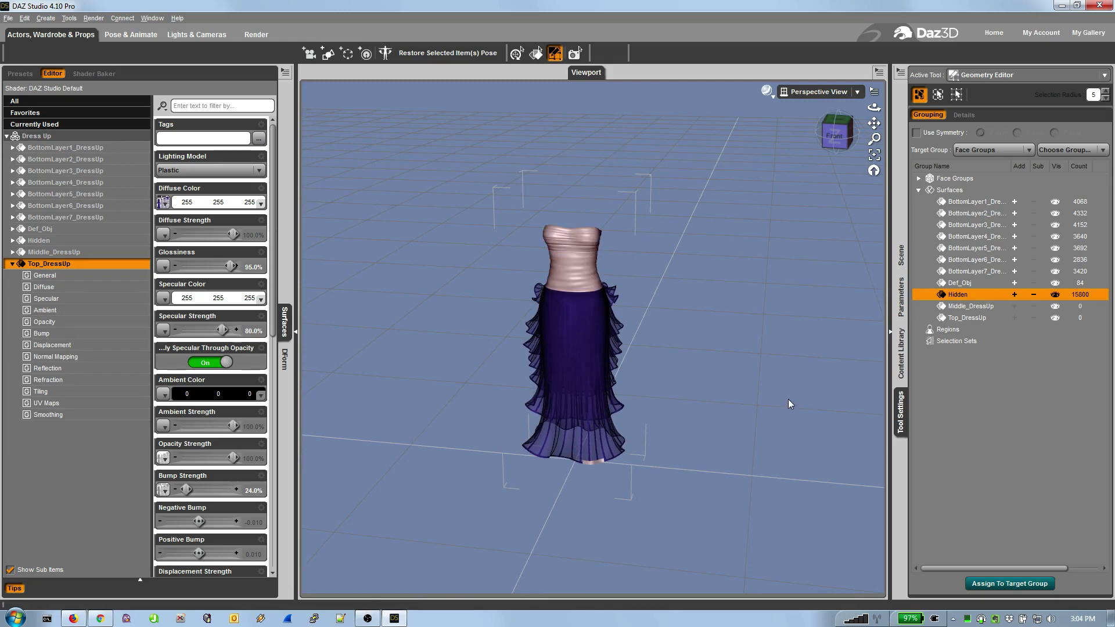
left_click(1055, 295)
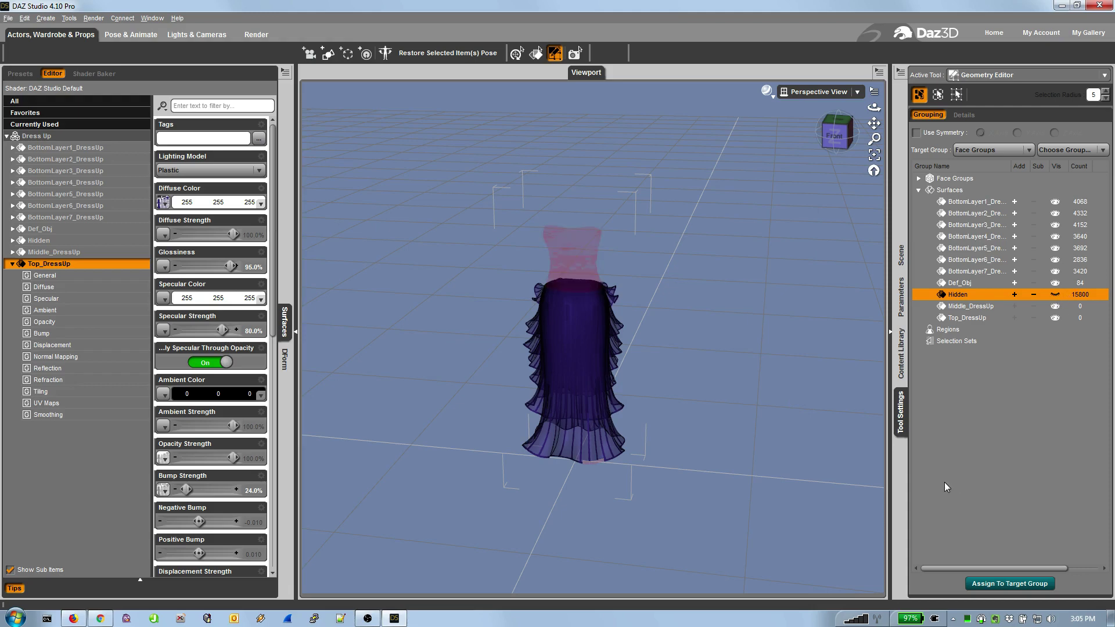
left_click(1055, 295)
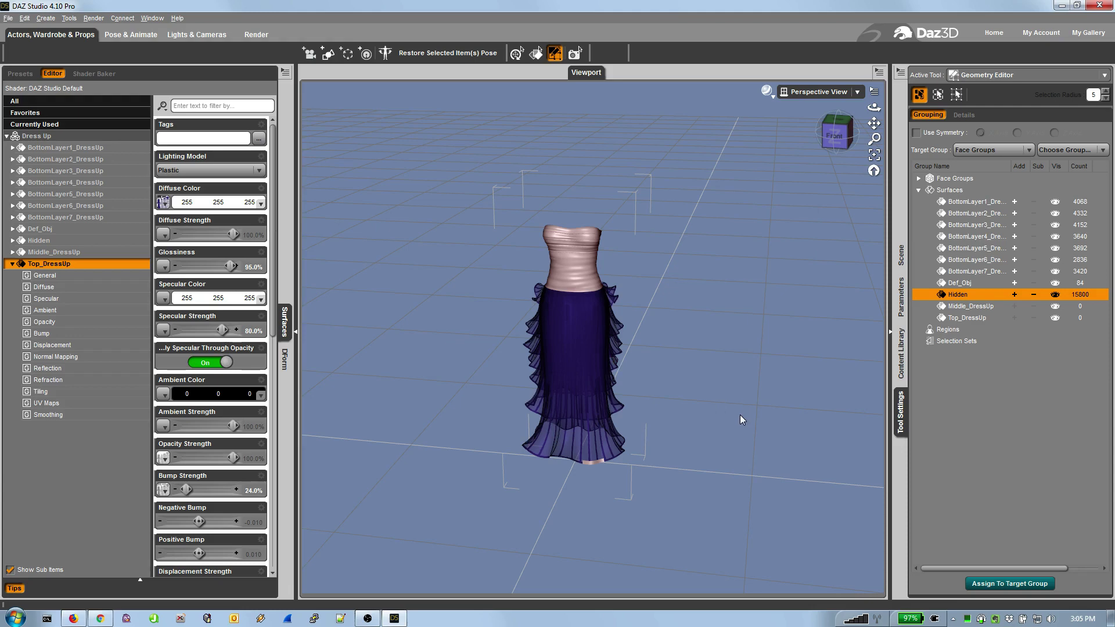
Step: Delete the modified Dress Up gown from the scene
left_click(901, 254)
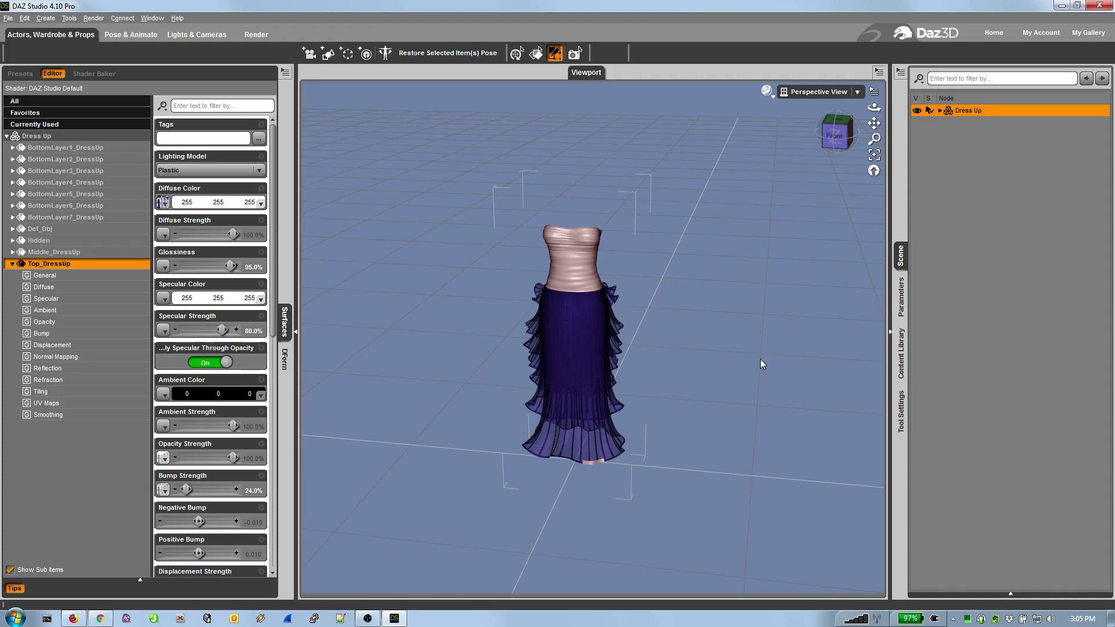
left_click_drag(834, 137, 792, 141)
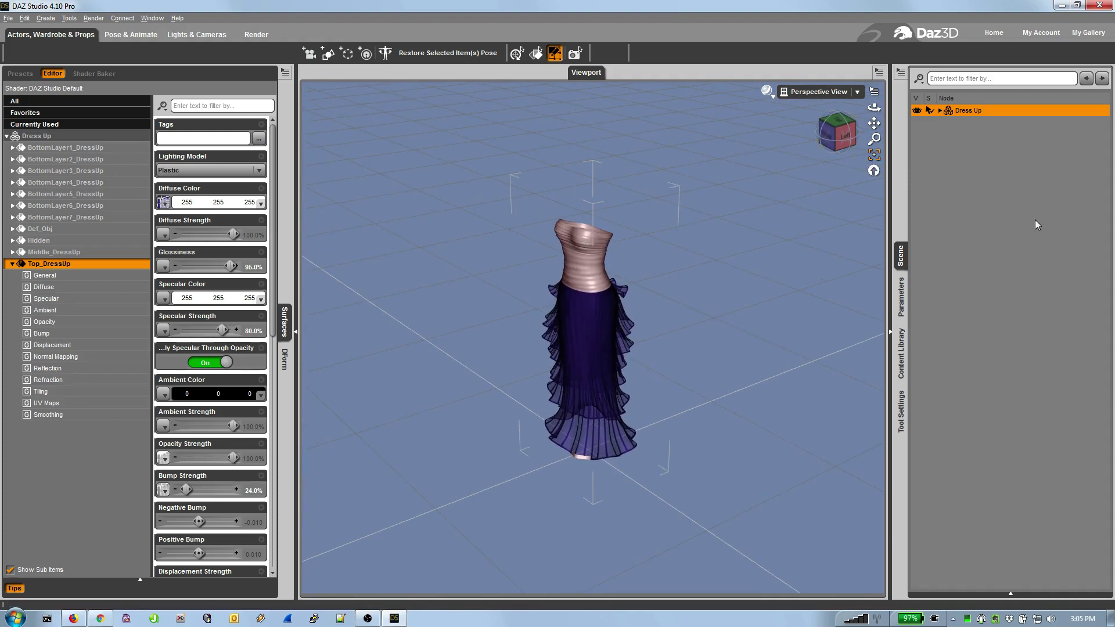
left_click(901, 412)
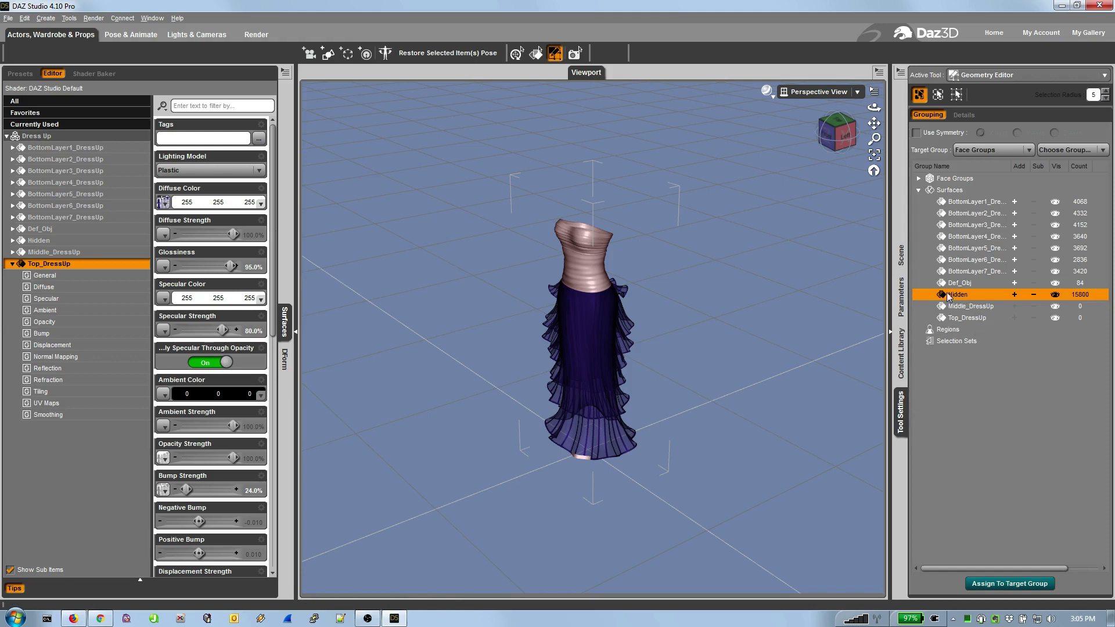
left_click(901, 255)
key("Delete")
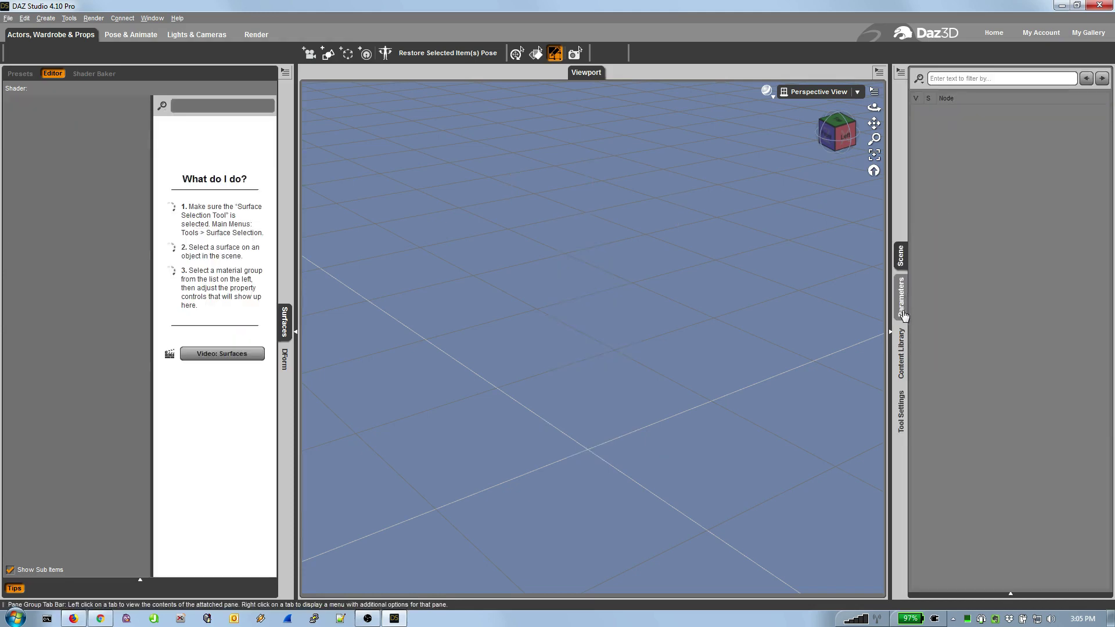
Step: Load a fresh Dress Up gown from the content library's Dress Up folder and show it in the scene list
left_click(901, 354)
left_click(1024, 120)
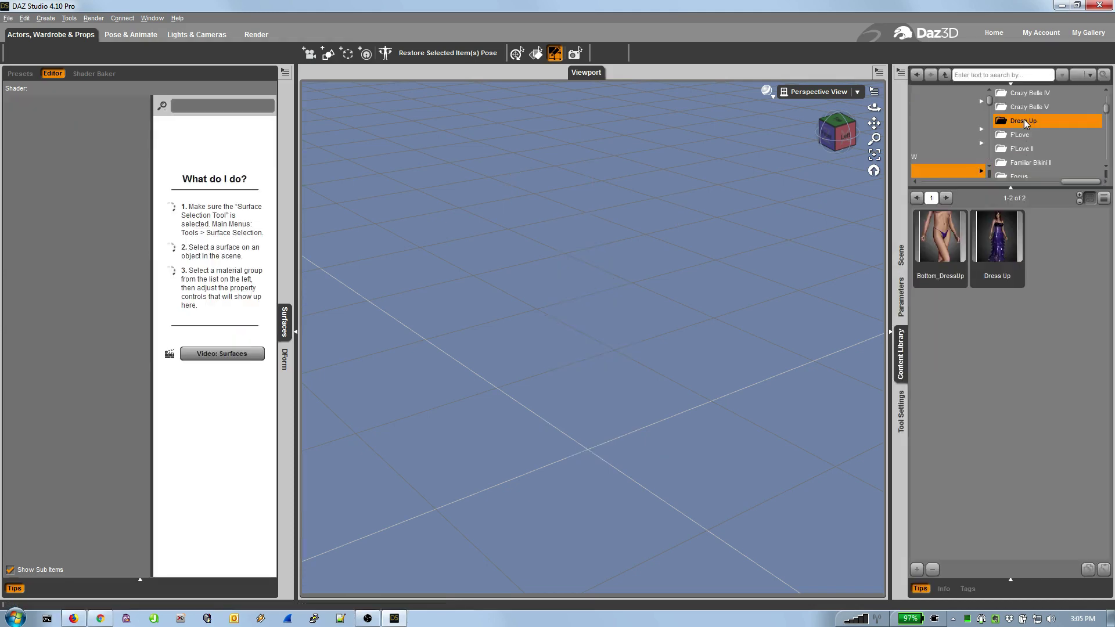
double_click(998, 238)
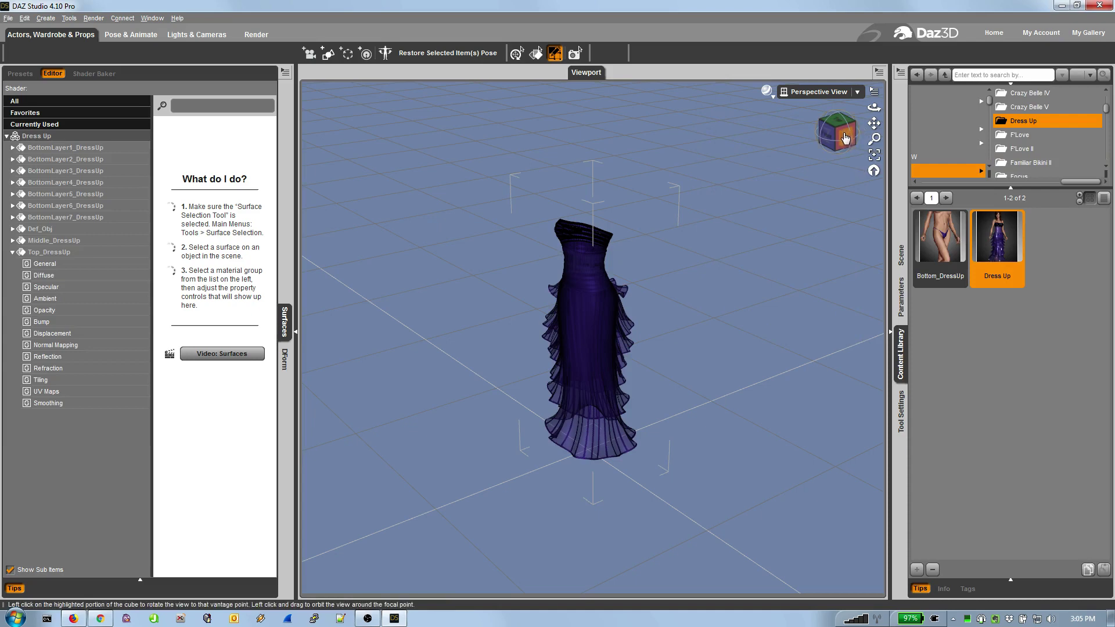
left_click_drag(837, 132, 864, 119)
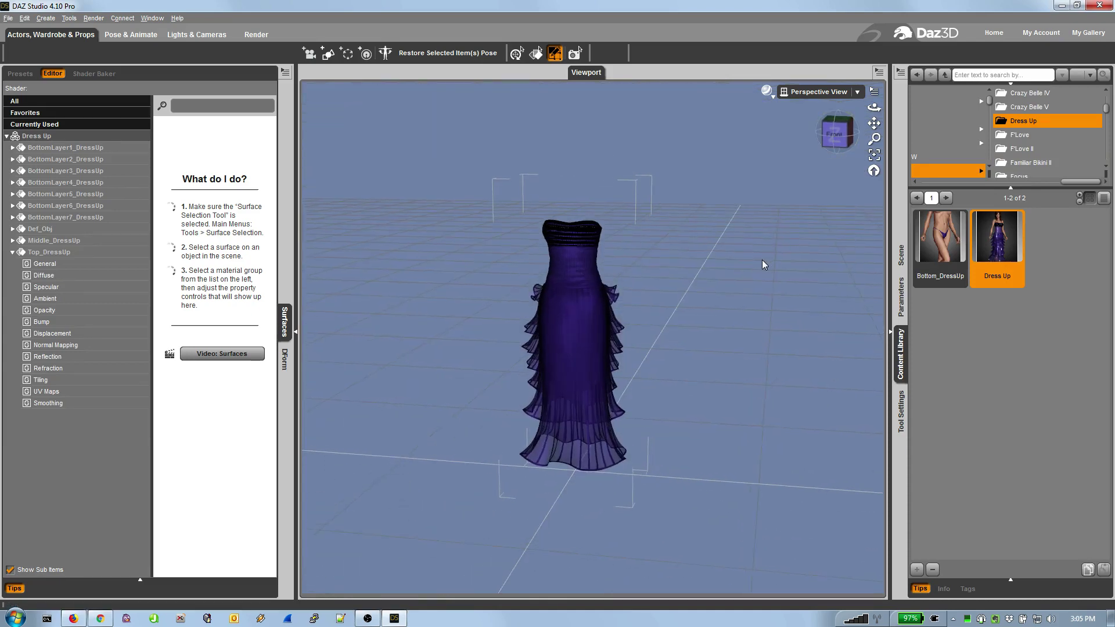
scroll(762, 260, "up", 2)
left_click(900, 256)
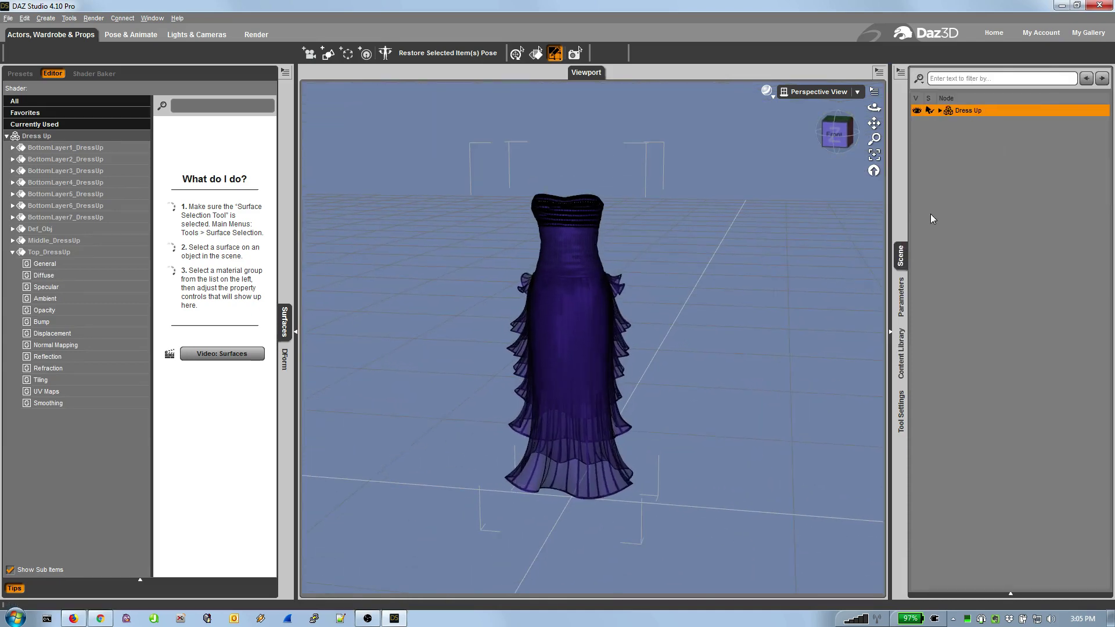
Step: Expand the Dress Up gown's complete bone hierarchy in the scene list
right_click(945, 115)
mouse_move(963, 164)
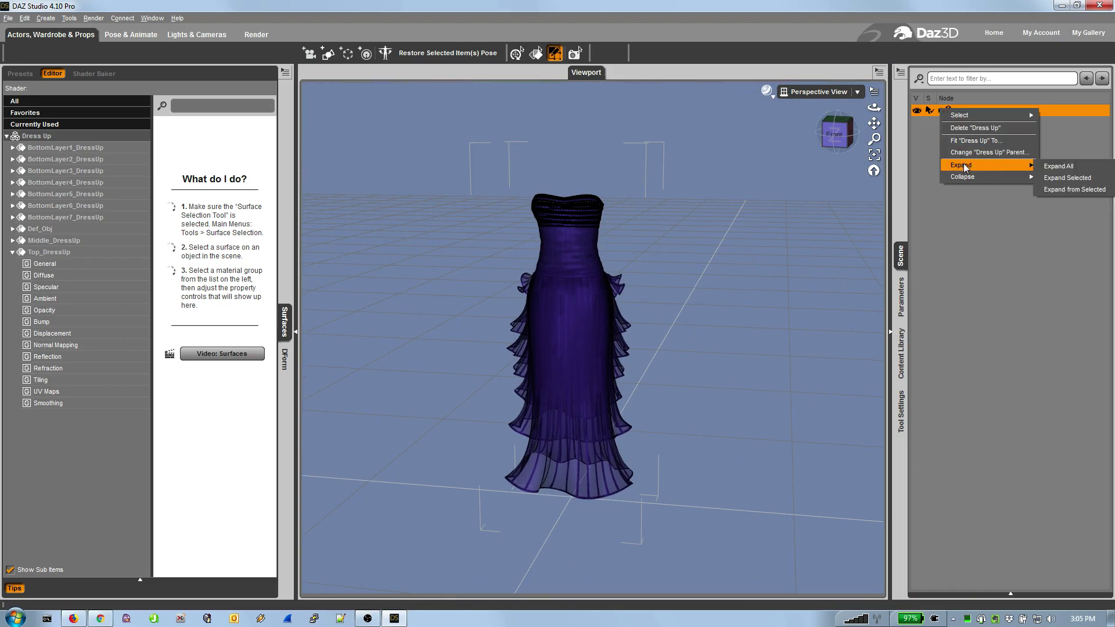
left_click(1059, 191)
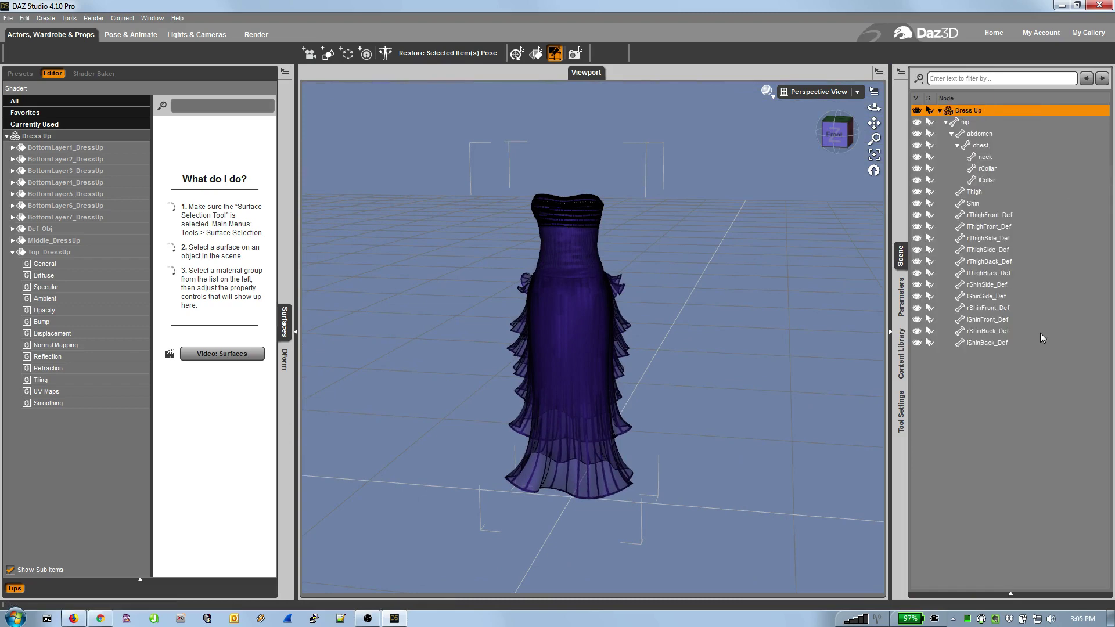
Step: Test the lShinBack_Def bone with a bend of about 22, undo it, and view the gown from an angle
left_click(1003, 342)
left_click(901, 298)
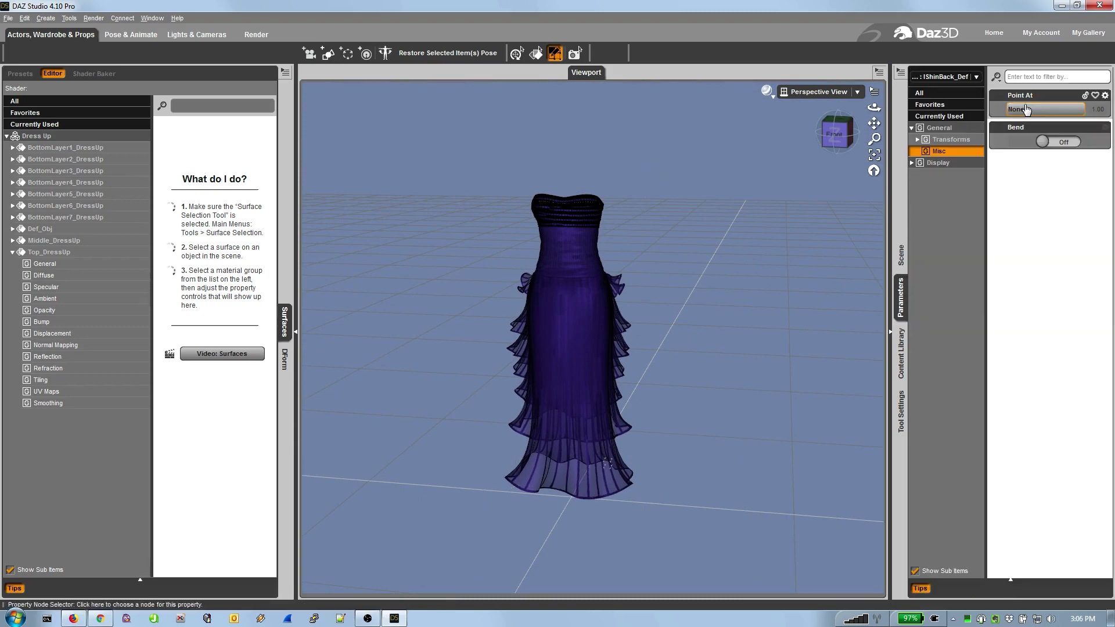
left_click(951, 139)
mouse_move(1046, 109)
left_mouse_down()
mouse_move(1074, 110)
mouse_move(1022, 109)
mouse_move(1049, 110)
left_mouse_up()
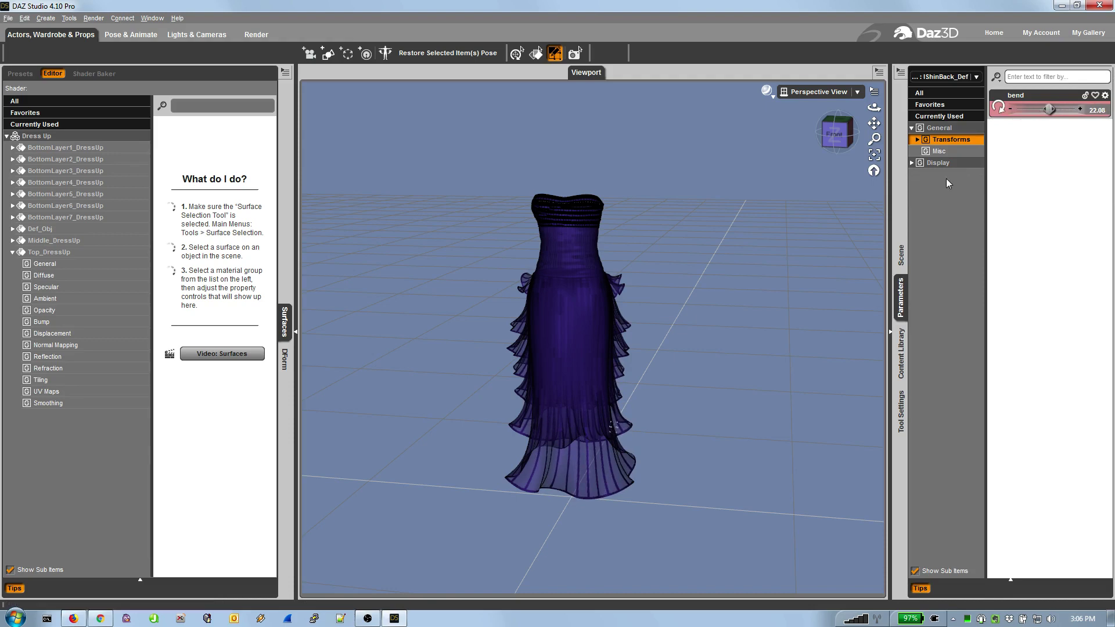
key("ctrl+z")
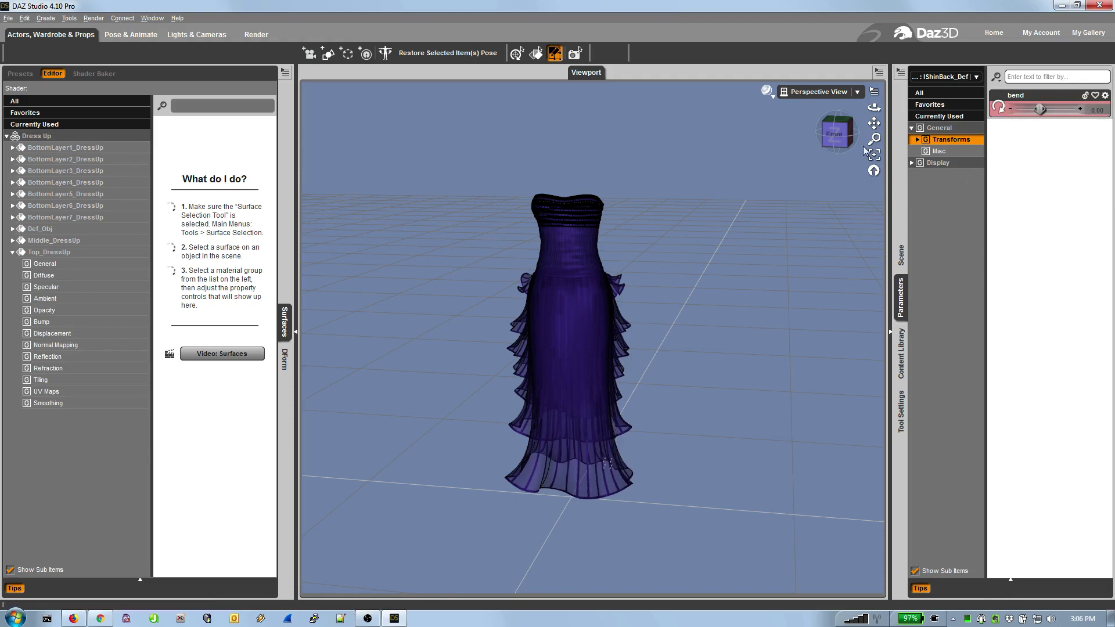
mouse_move(852, 134)
left_mouse_down()
mouse_move(804, 133)
mouse_move(816, 144)
mouse_move(852, 134)
left_mouse_up()
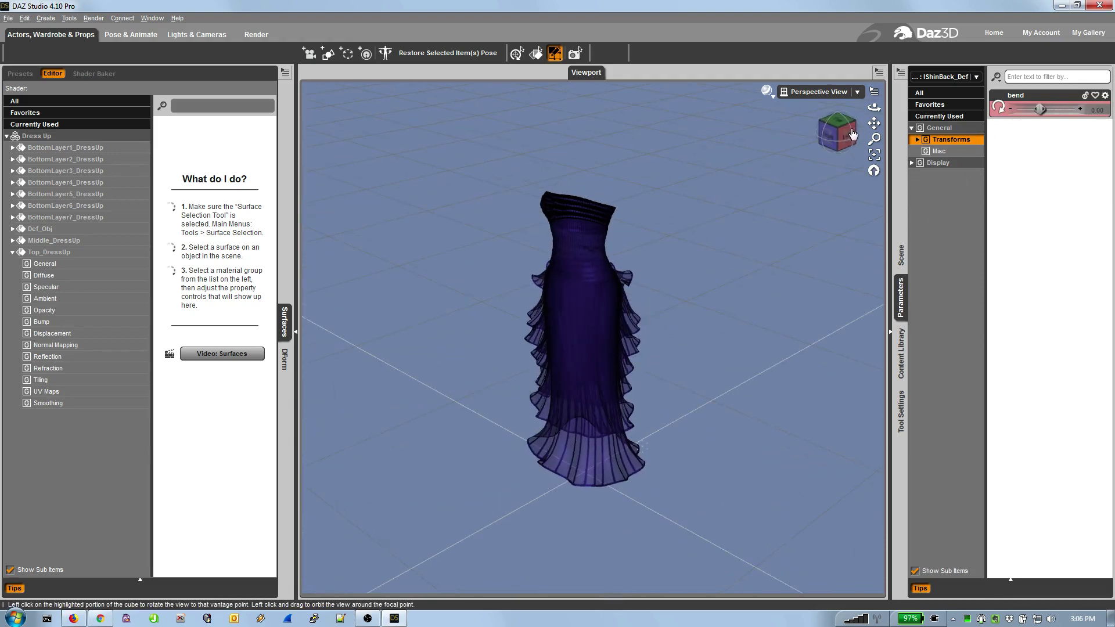
Step: Examine the Dress Up gown's Morphs For V4, Aiko 4 and Adjustment Morphs parameters
left_click(901, 256)
left_click(967, 110)
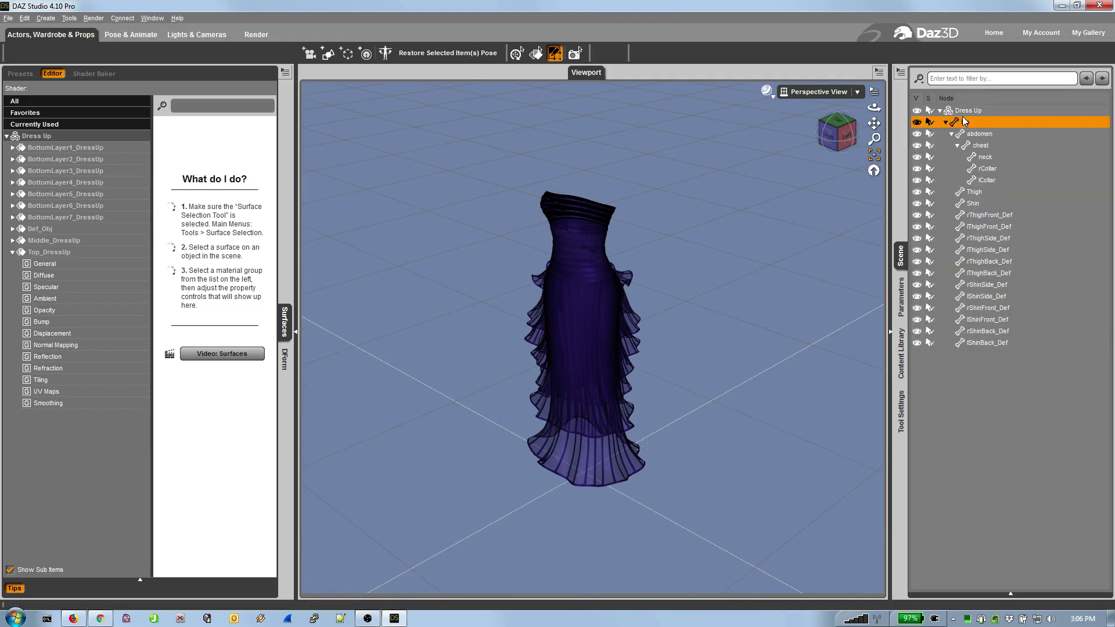
left_click(901, 288)
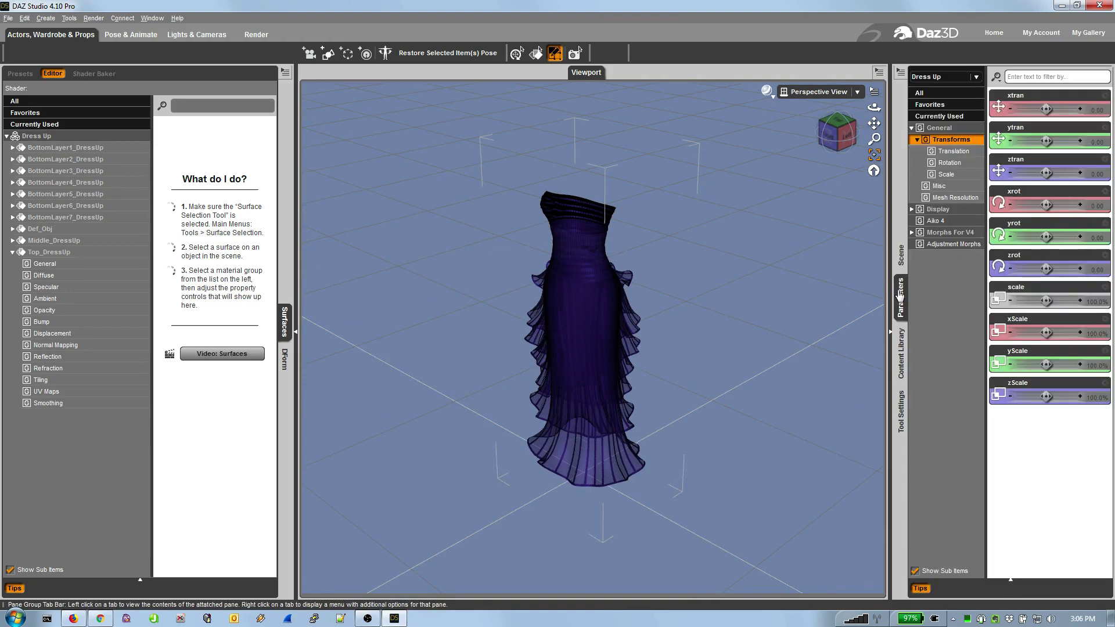
left_click(940, 233)
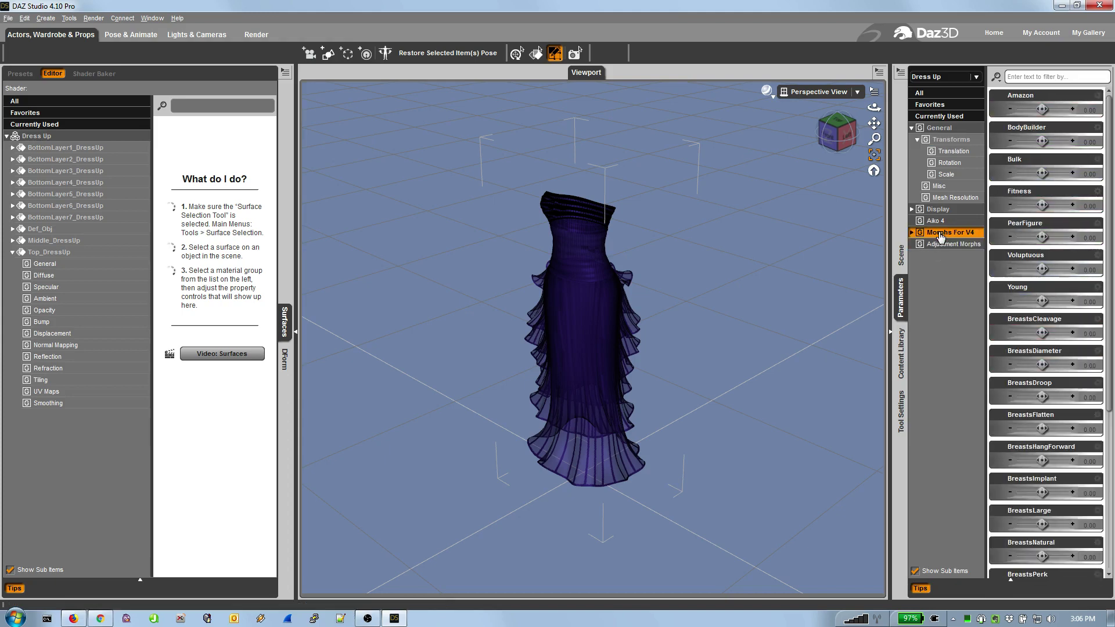
left_click(940, 222)
left_click(943, 245)
left_click(902, 256)
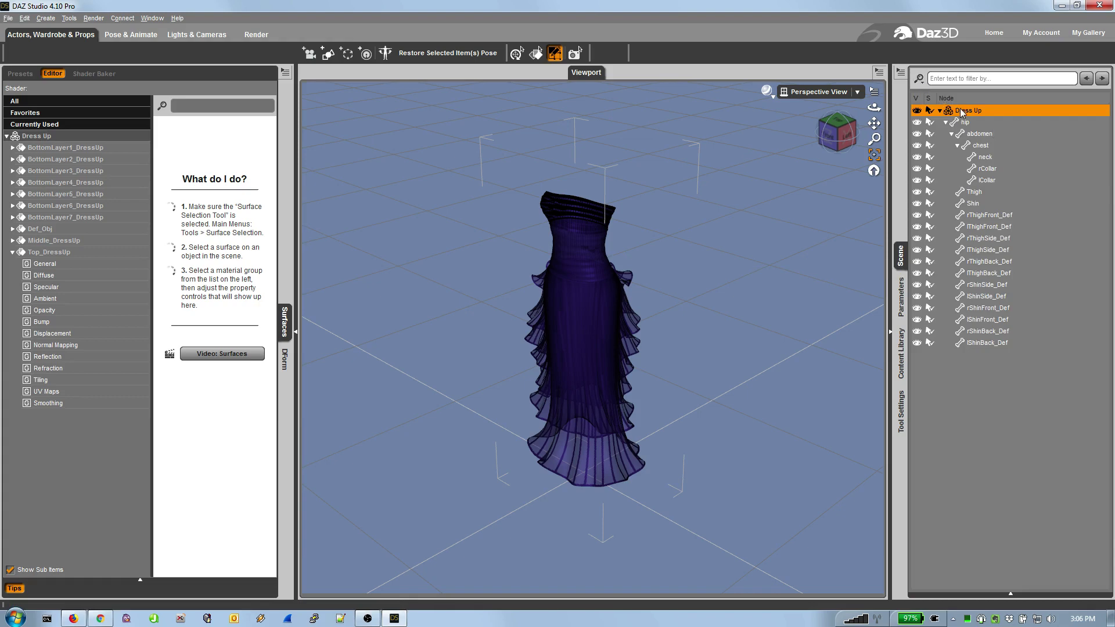
Step: Convert the Dress Up figure's rigging to TriAx Weight Mapping
left_click(898, 71)
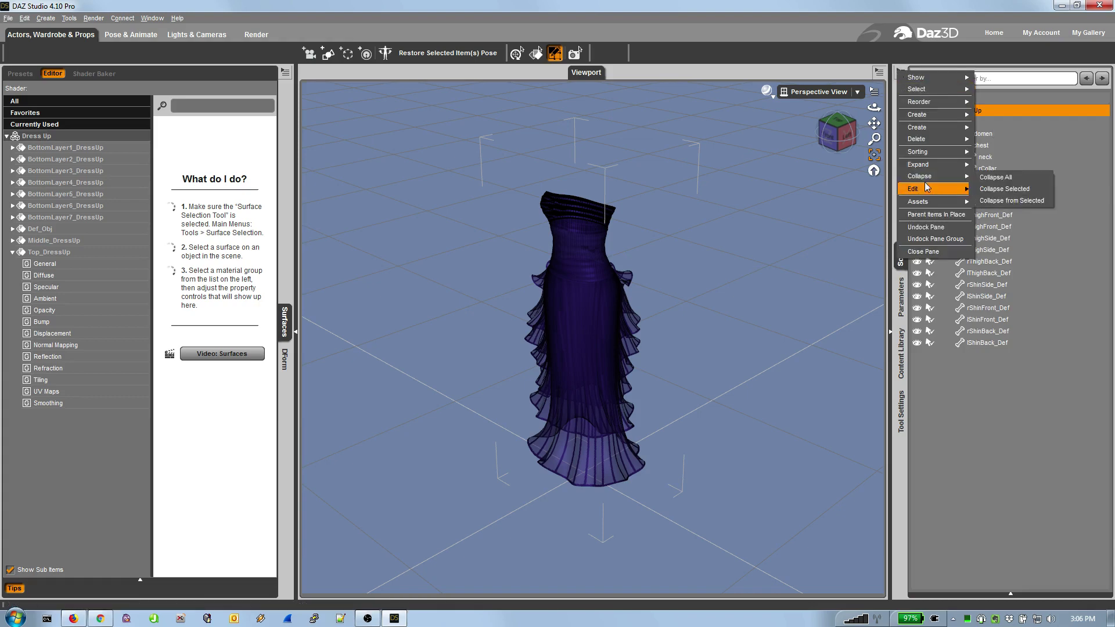
mouse_move(925, 189)
mouse_move(846, 237)
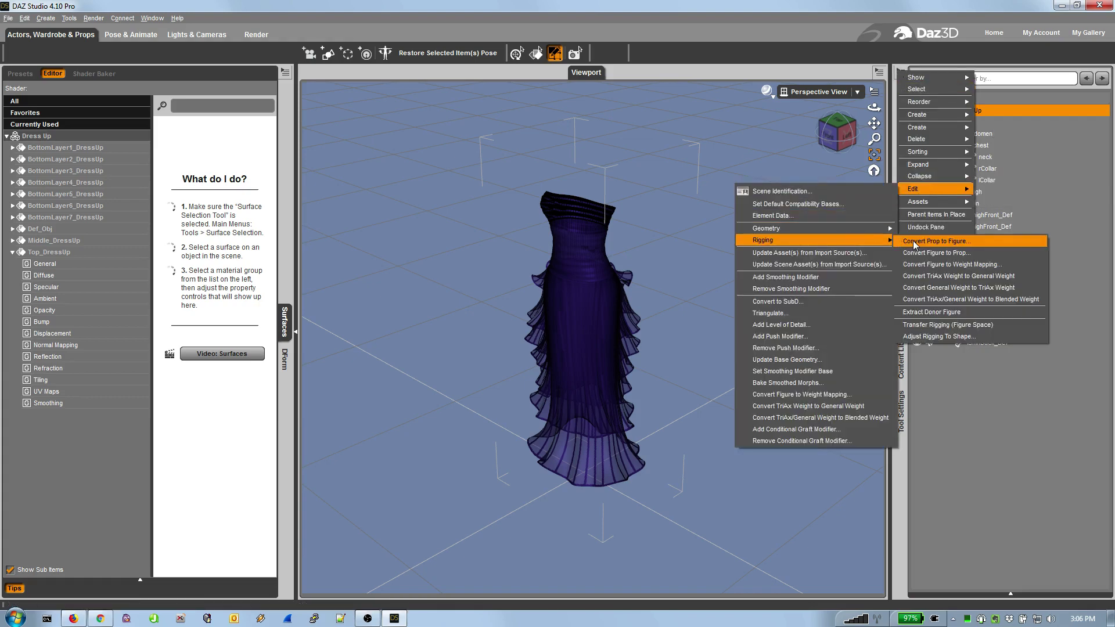
left_click(949, 264)
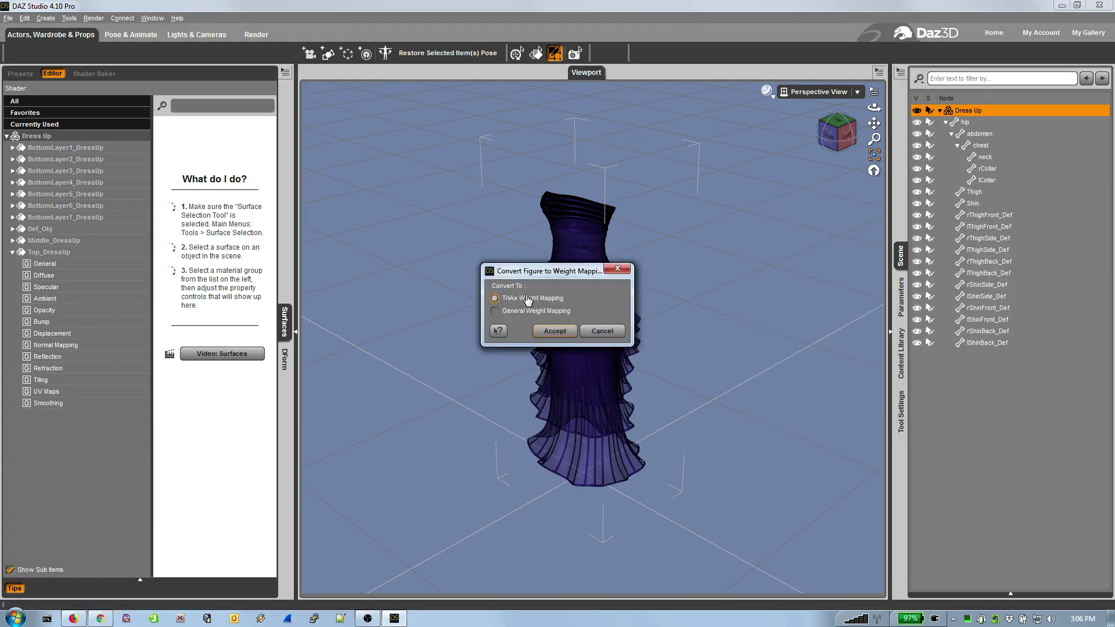
left_click(543, 332)
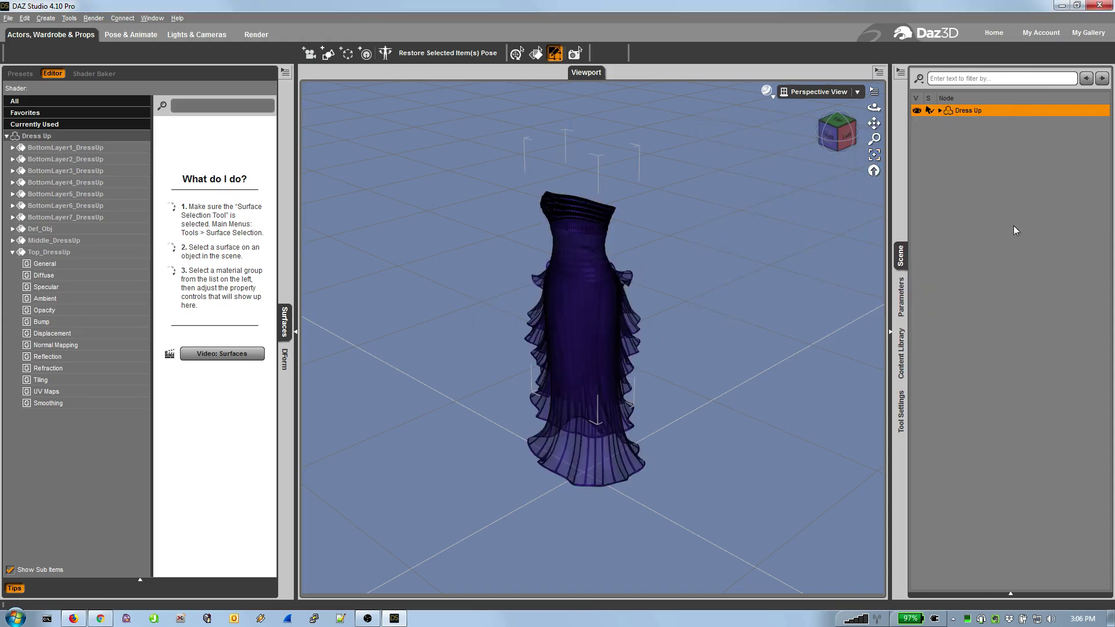
Step: Expand the converted gown's hierarchy from the root to list all its bones
right_click(946, 109)
mouse_move(952, 167)
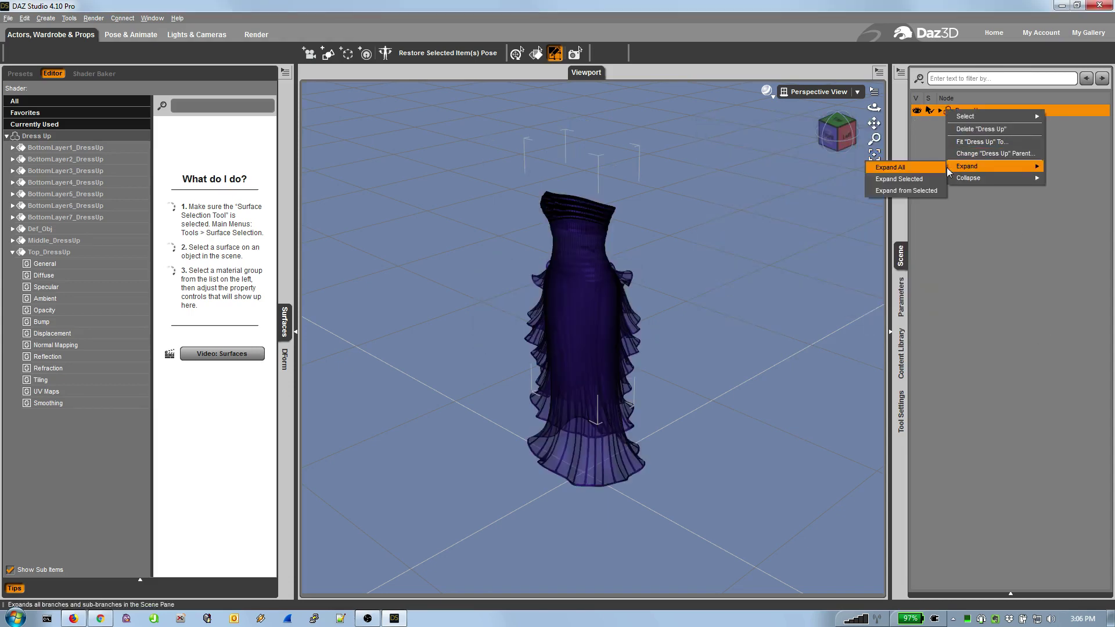
left_click(917, 190)
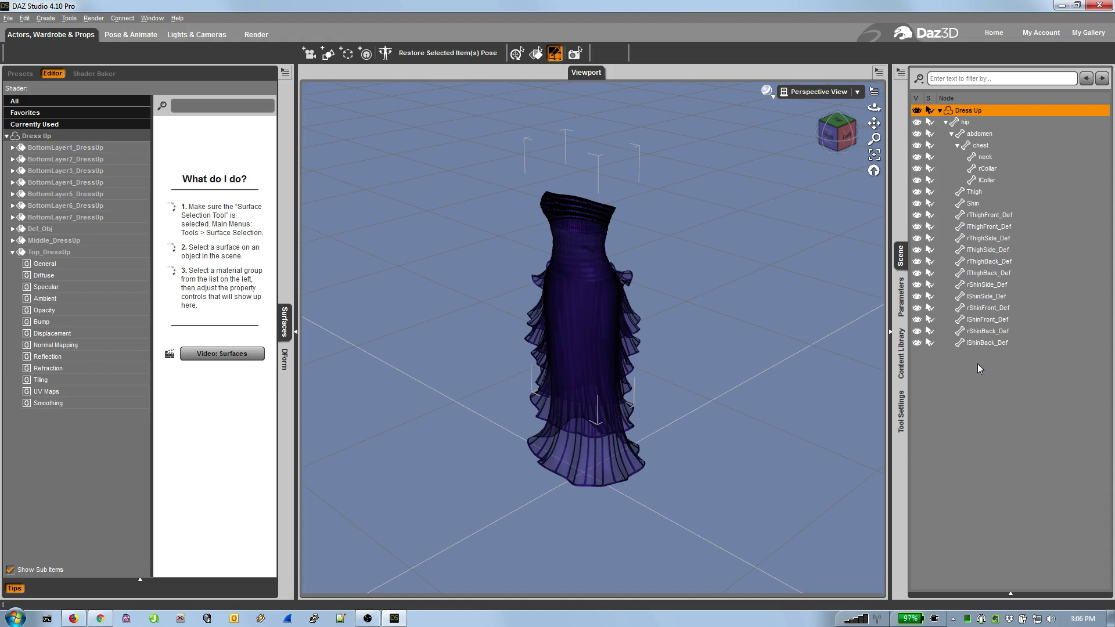
Step: Try bending the lShinBack_Def bone of the converted gown to test its rigging
left_click(987, 342)
left_click(901, 296)
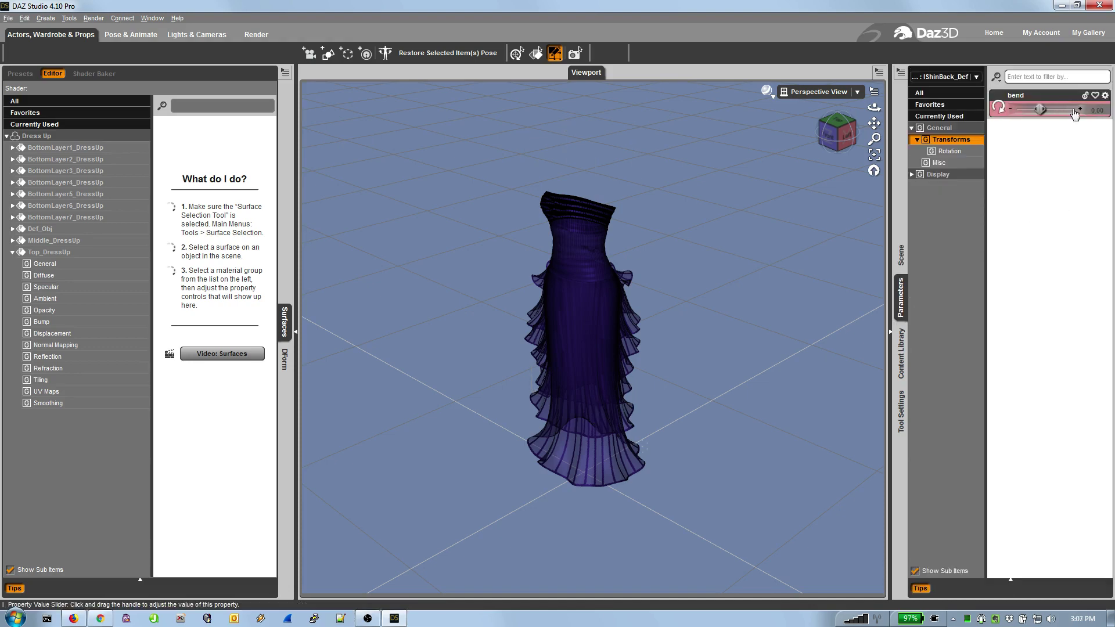
left_click_drag(1040, 109, 1060, 122)
Step: Test the converted gown's Bulk morph under Morphs For V4 at 2.57 and undo the change
left_click(900, 254)
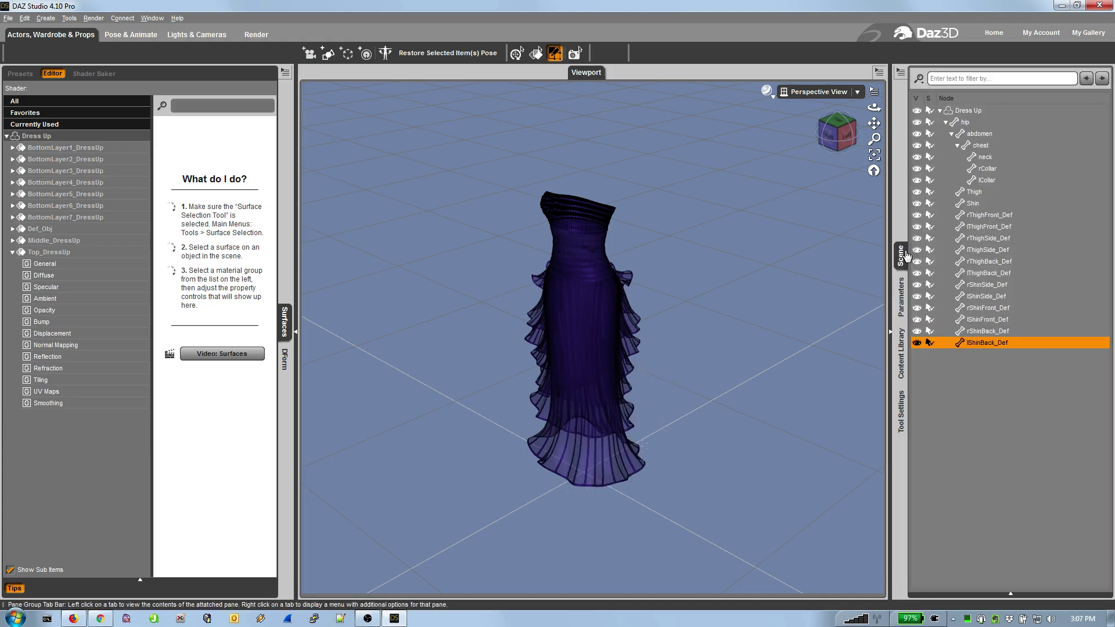
left_click(967, 110)
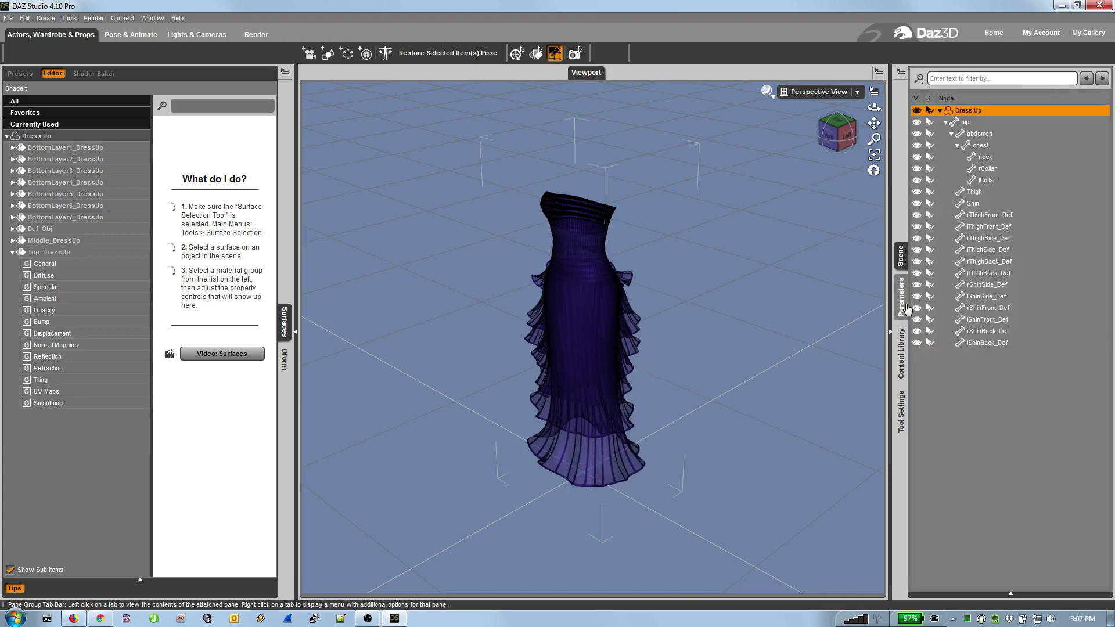
left_click(902, 281)
left_click(950, 244)
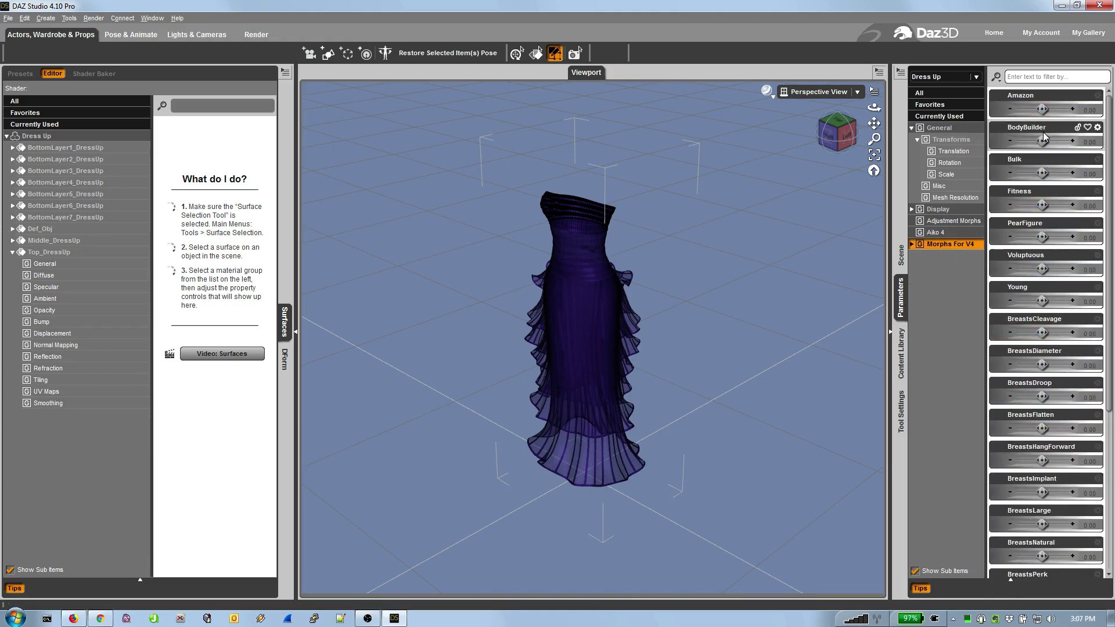
mouse_move(1045, 173)
left_mouse_down()
mouse_move(1028, 172)
mouse_move(1051, 173)
left_mouse_up()
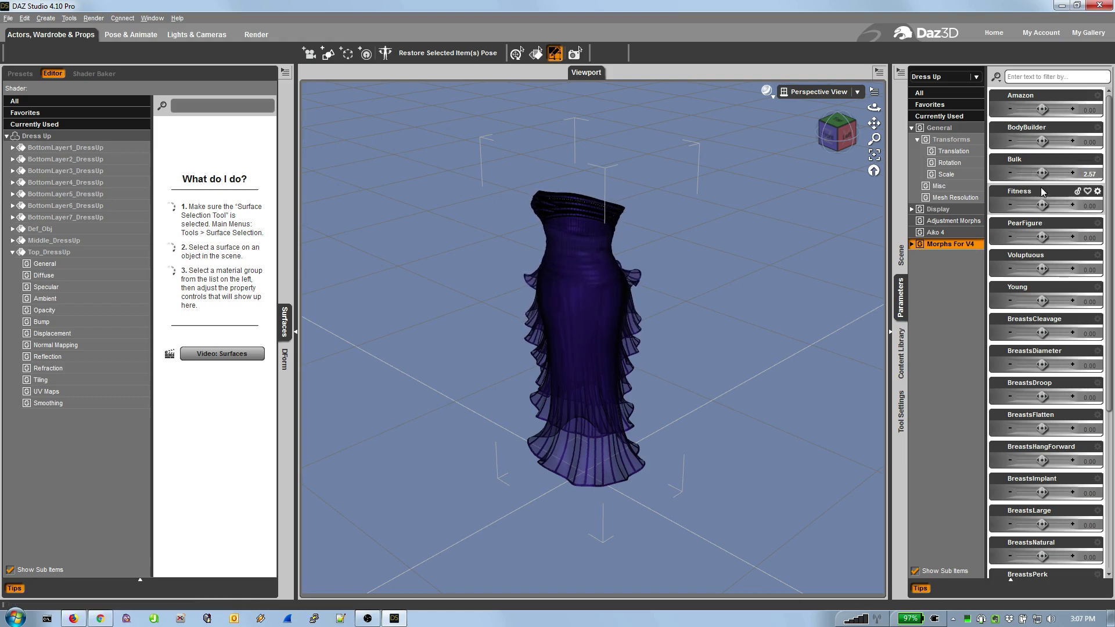
key("ctrl+z")
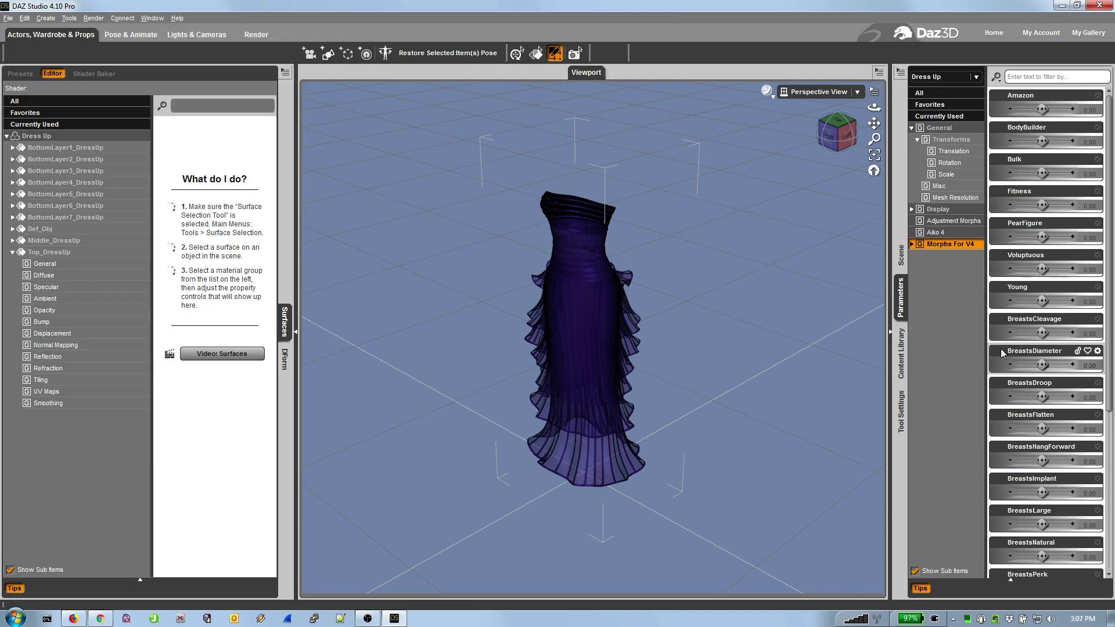
Step: Face the gown from the front and check its surface groups in the Geometry Editor
left_click(900, 253)
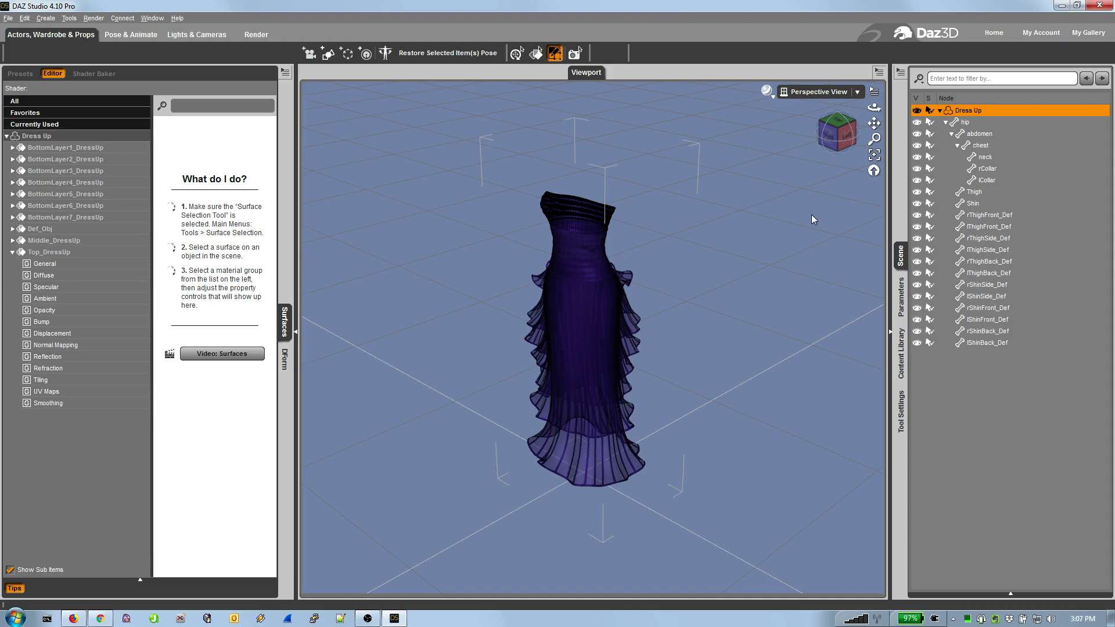
left_click(828, 135)
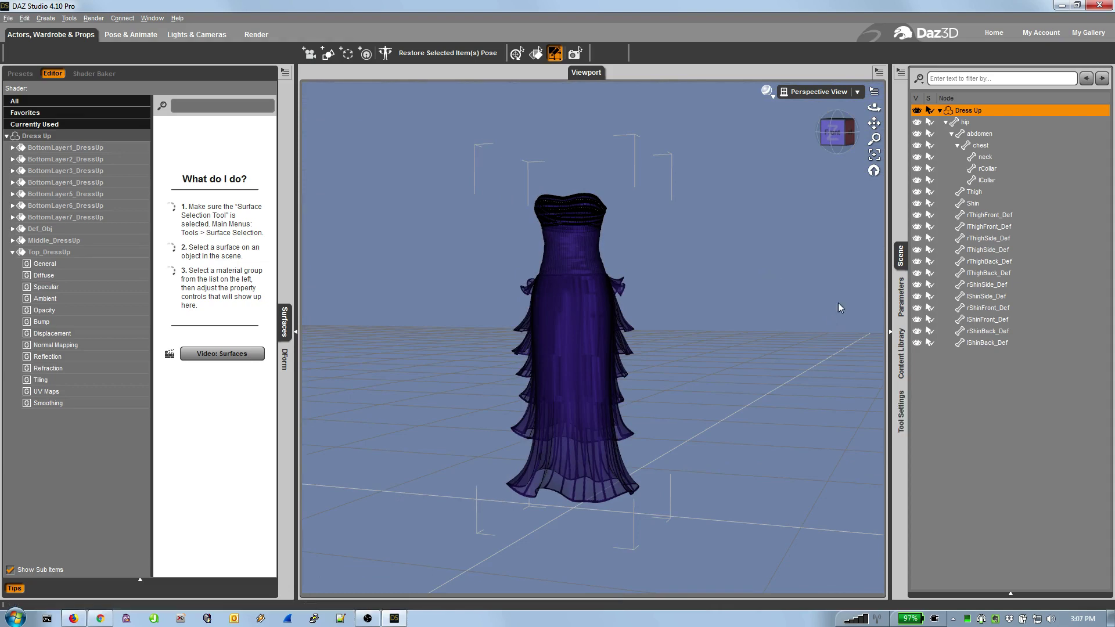
left_click(902, 413)
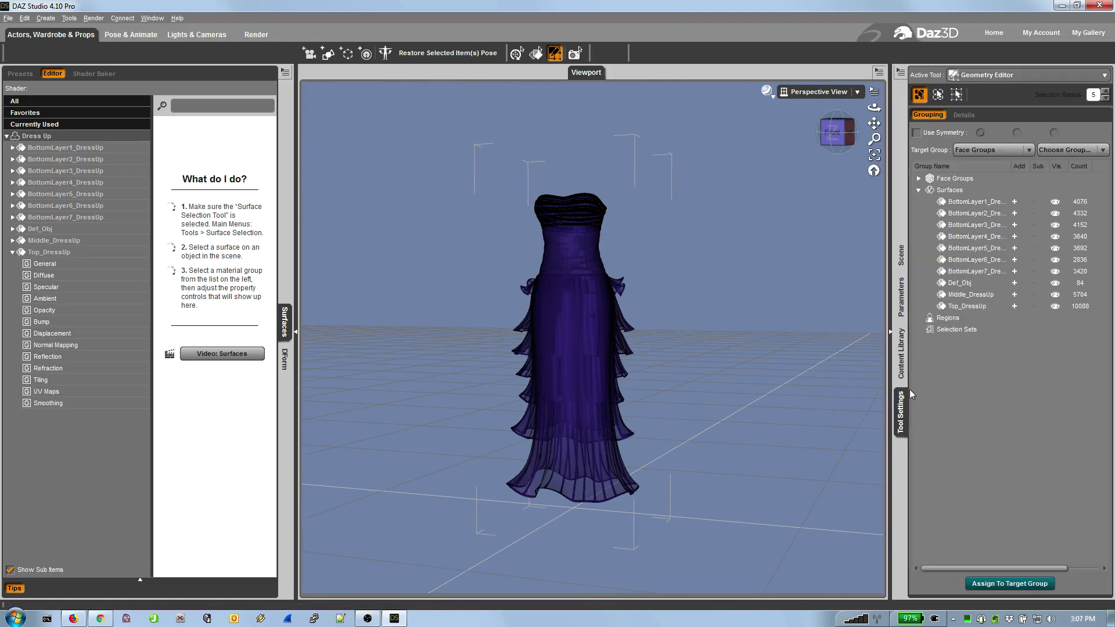
right_click(709, 217)
left_click(901, 255)
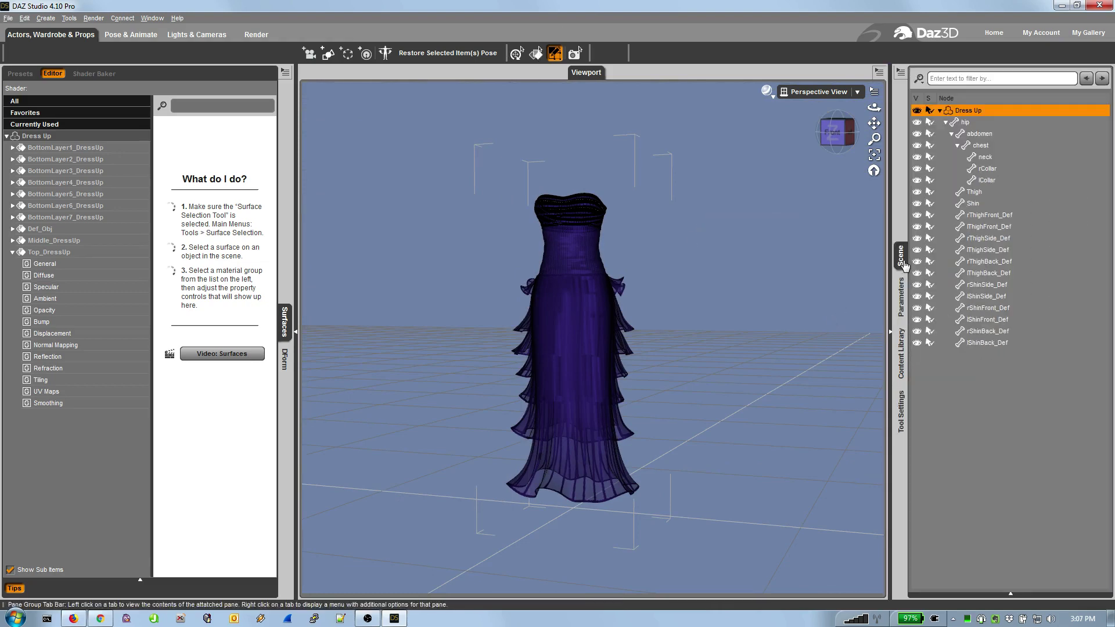
Step: Create a sphere primitive at the world center with Y Positive axis, 1 cm diameter, 12 segments and 12 sides
left_click(45, 18)
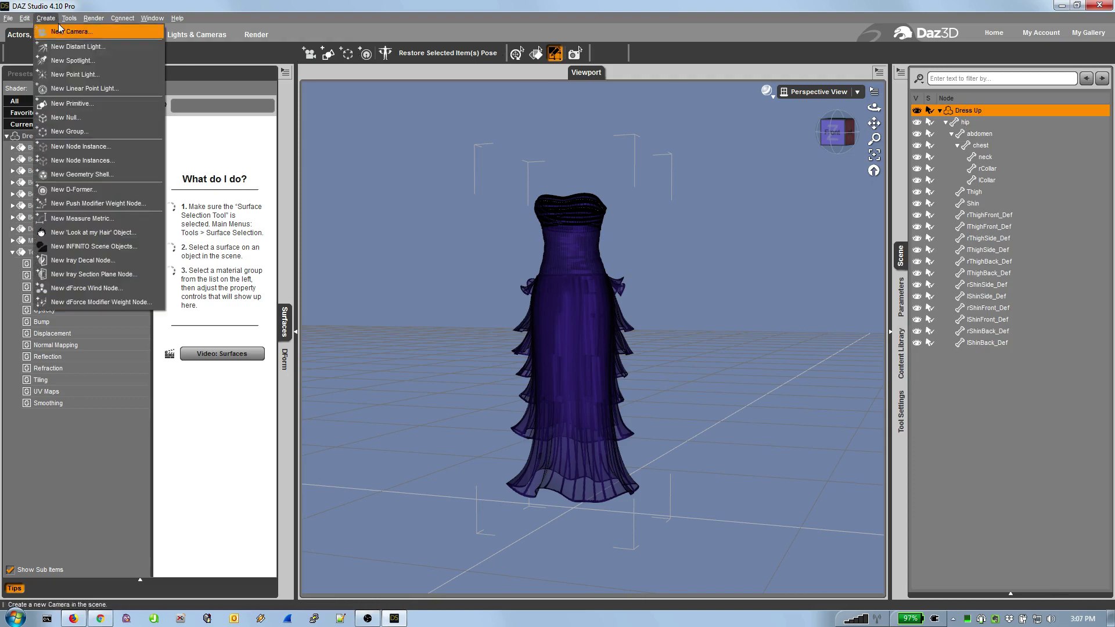
left_click(81, 104)
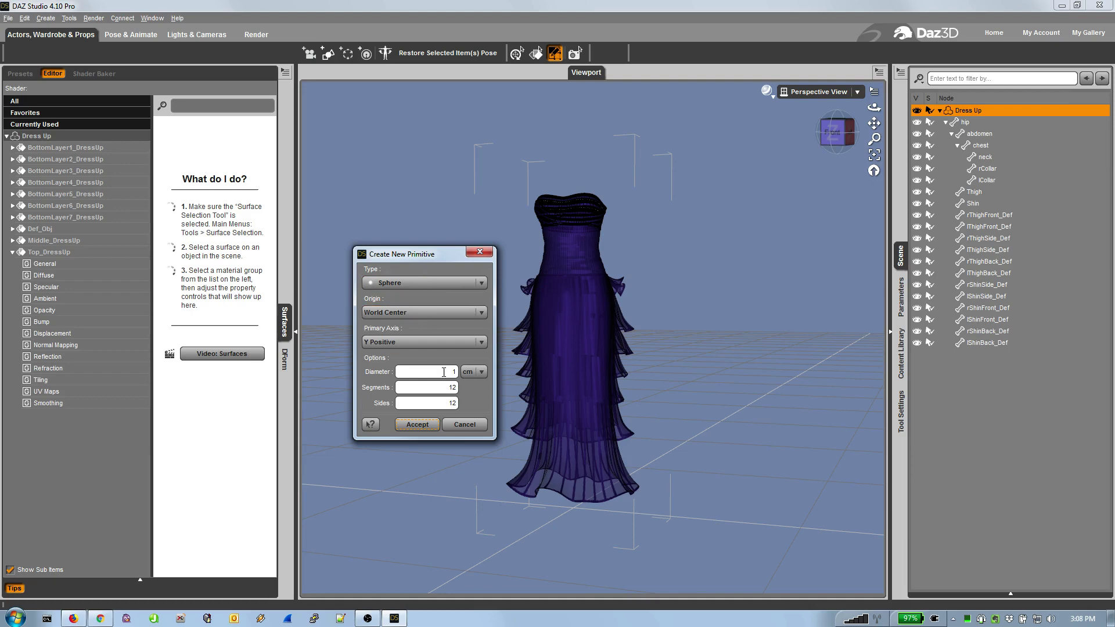
left_click(432, 428)
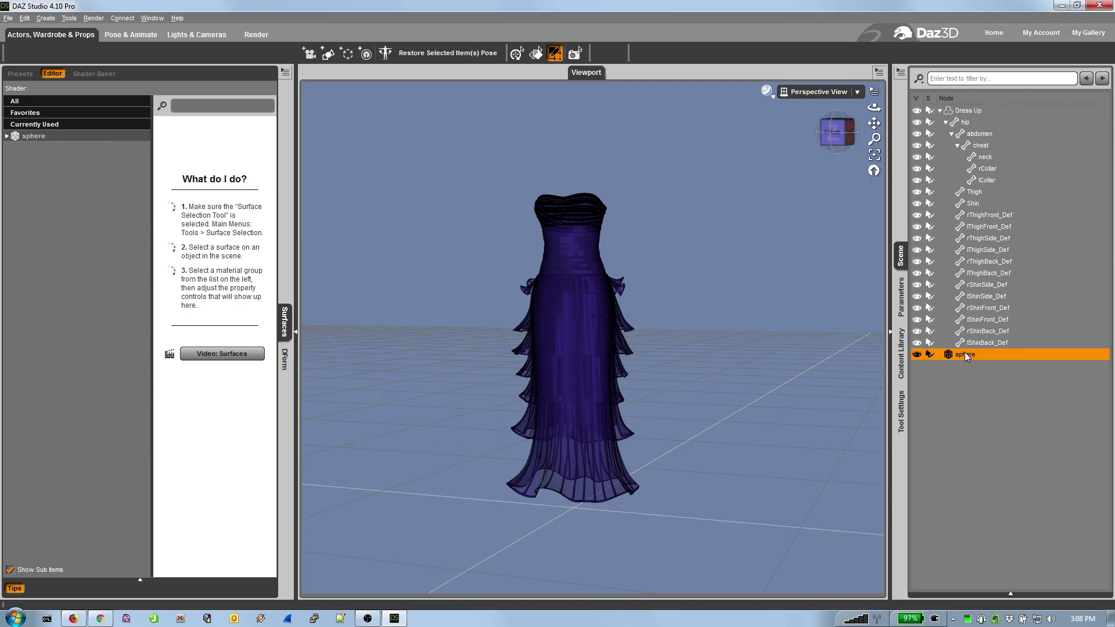
Step: Try to convert the sphere to weight mapping and dismiss the message
right_click(955, 358)
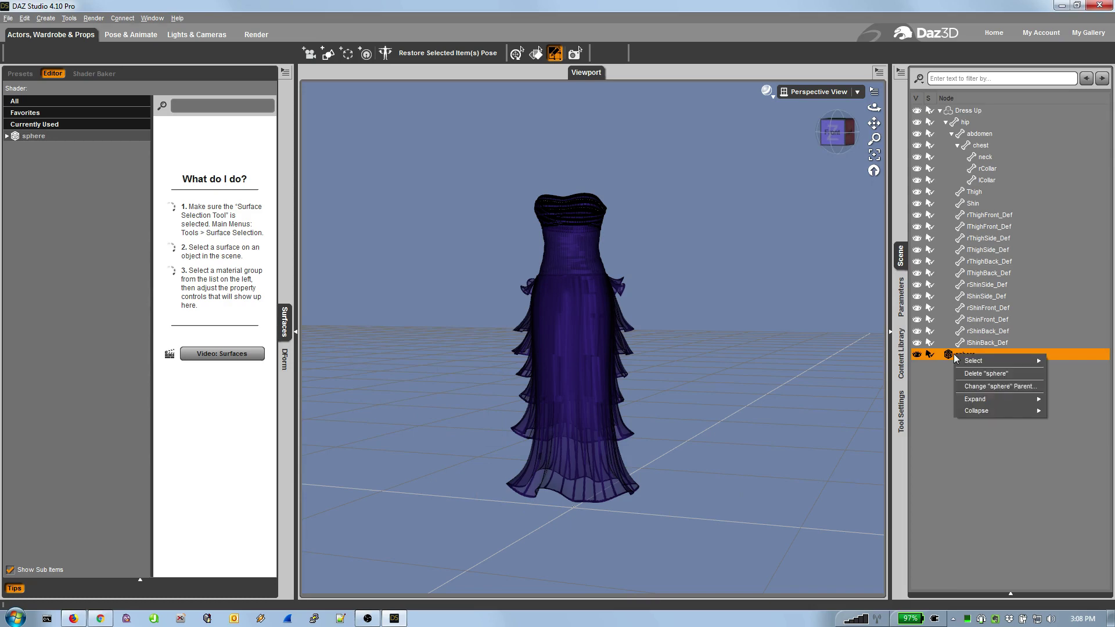
left_click(900, 72)
mouse_move(933, 186)
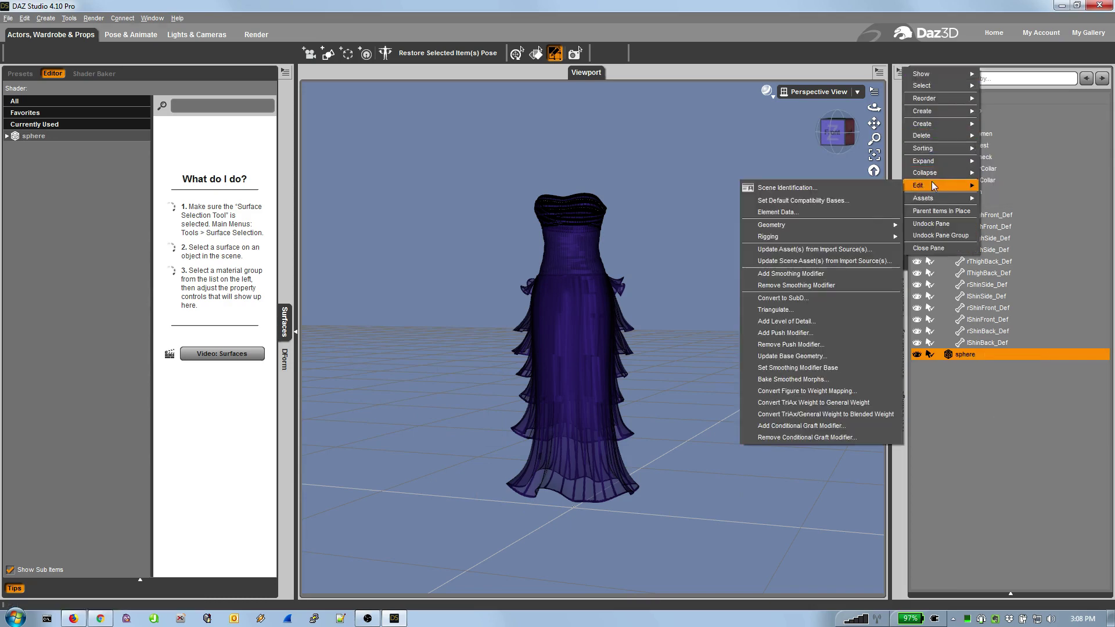
mouse_move(839, 237)
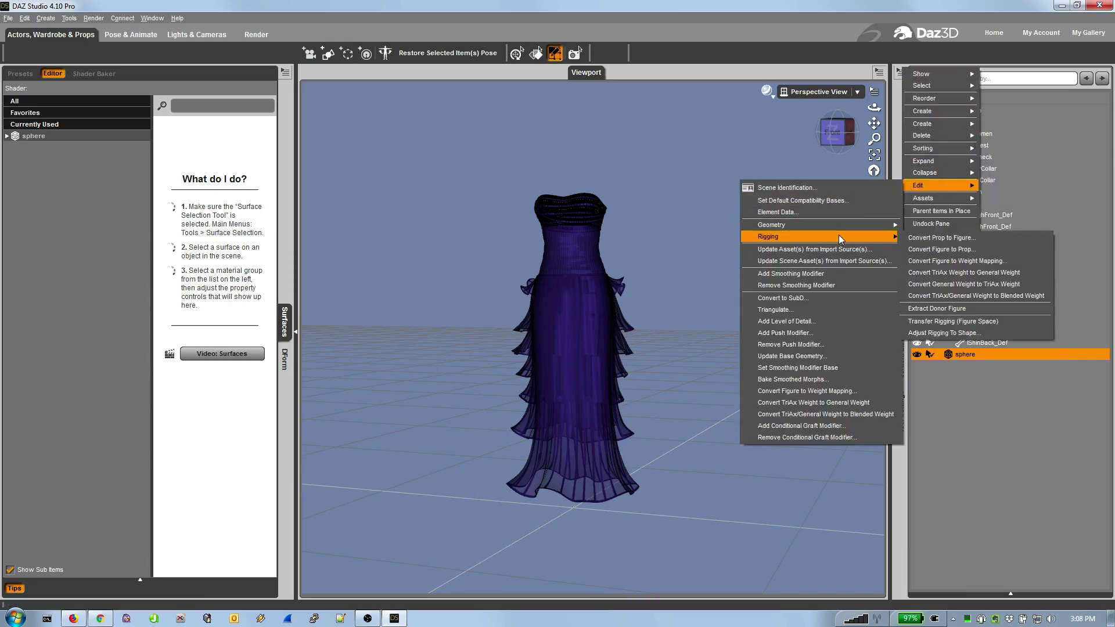
left_click(929, 260)
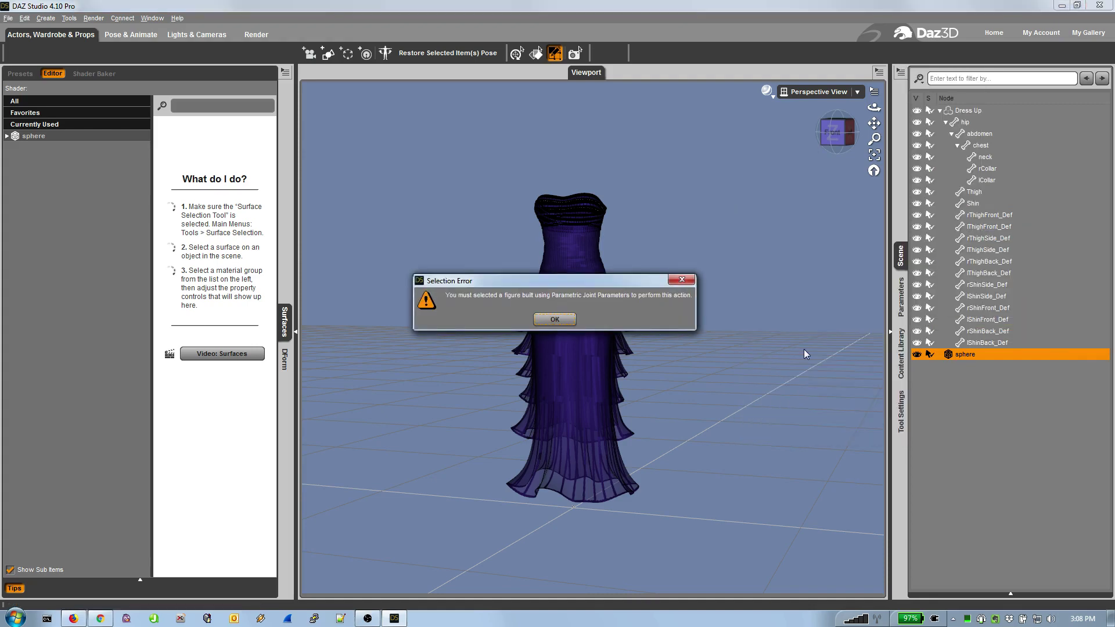
left_click(555, 319)
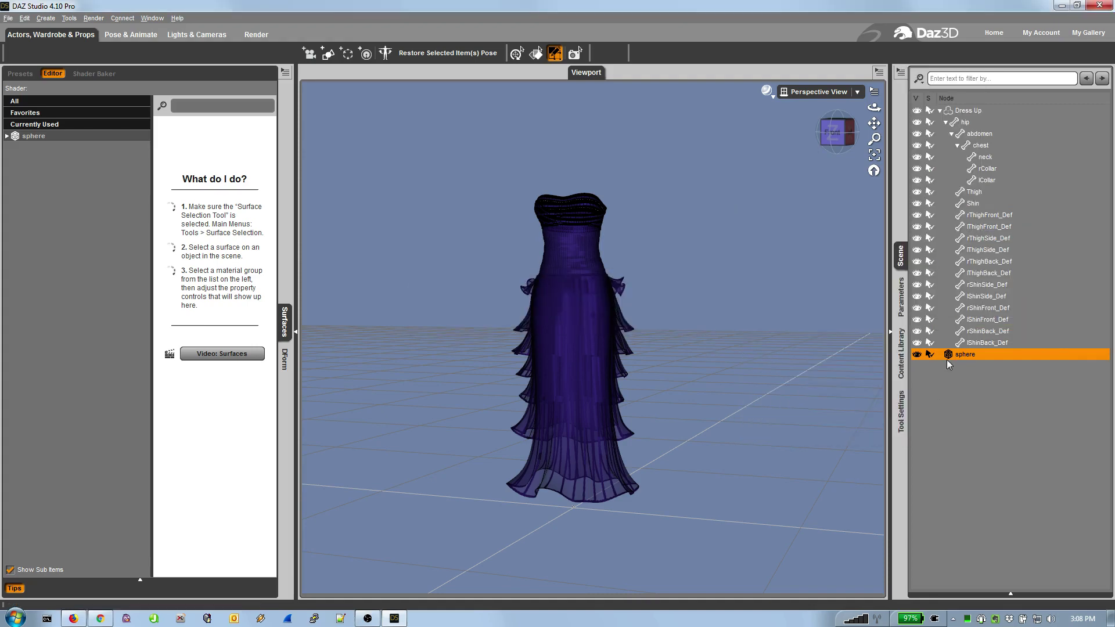
Step: Convert the sphere prop to a figure with TriAx Weight Mapping, keeping Inherit Skeleton of Parent enabled
left_click(900, 72)
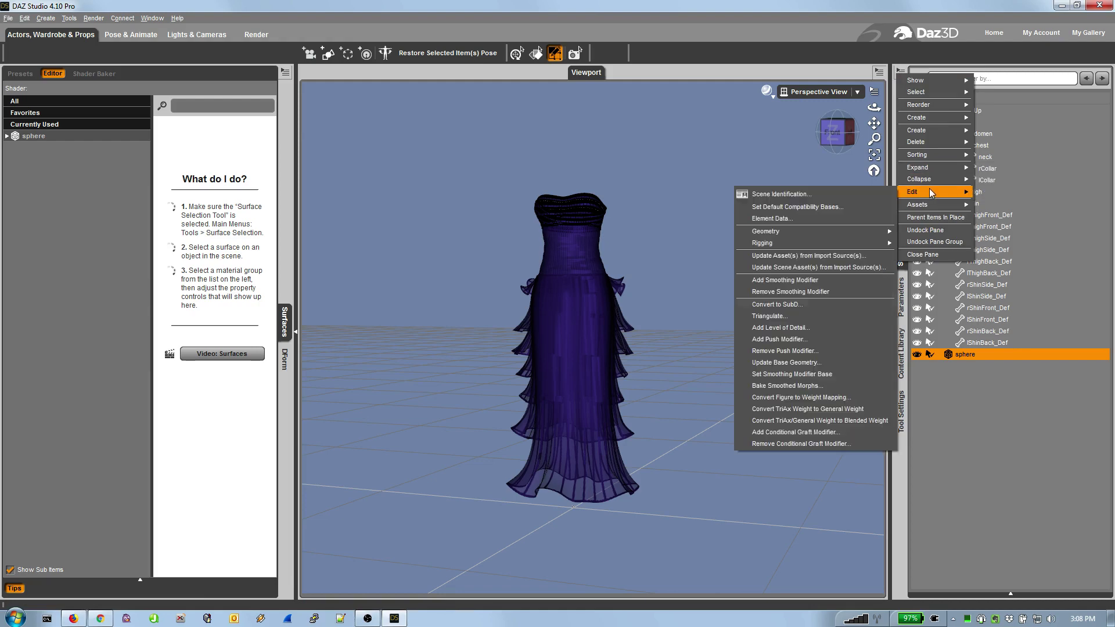
mouse_move(915, 193)
mouse_move(821, 242)
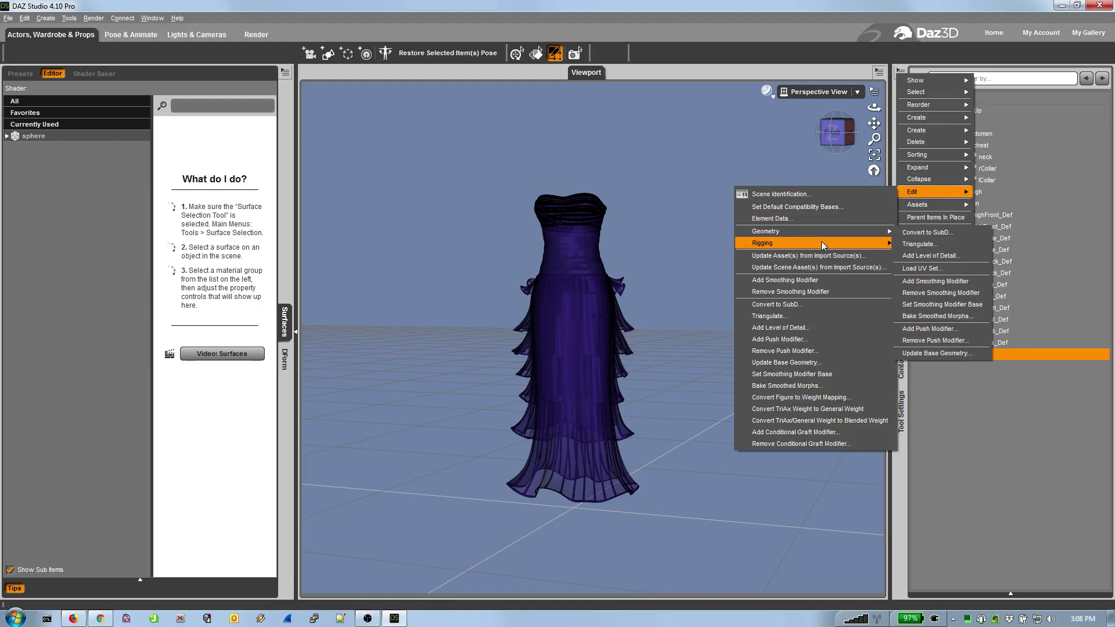
left_click(920, 246)
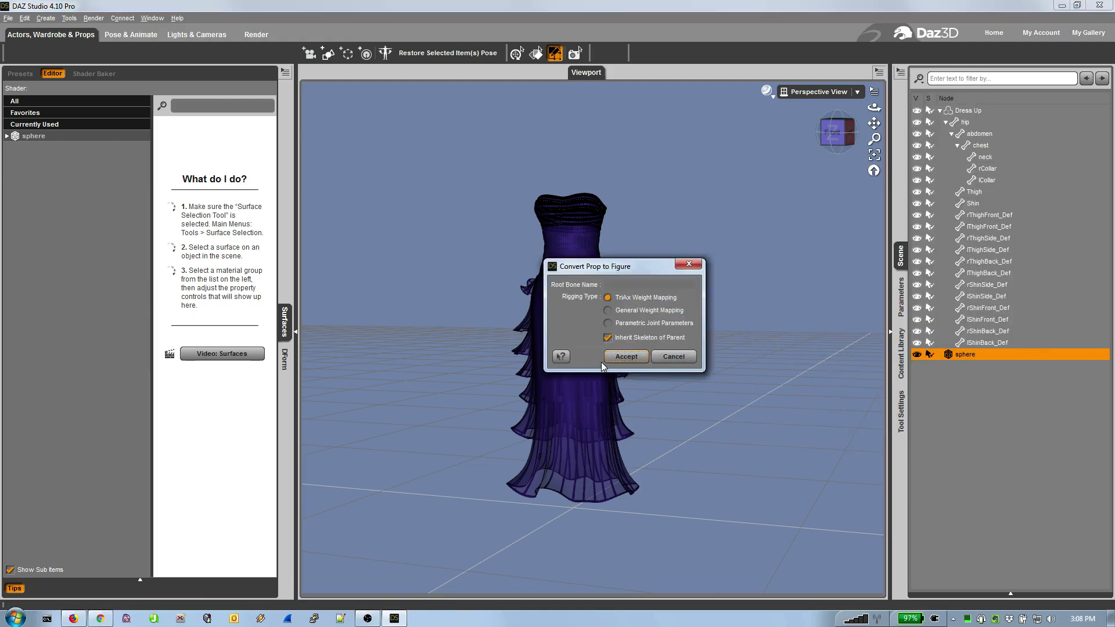
left_click(614, 356)
Step: Rename the converted sphere figure as Dress Facet Hider in the scene
left_click(978, 352)
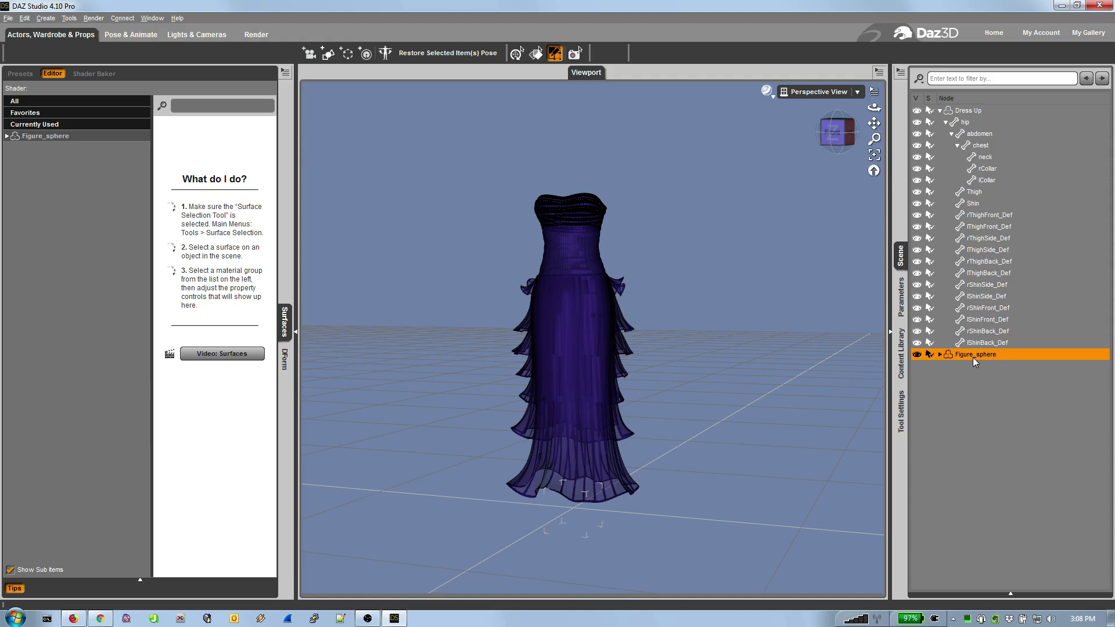
right_click(970, 356)
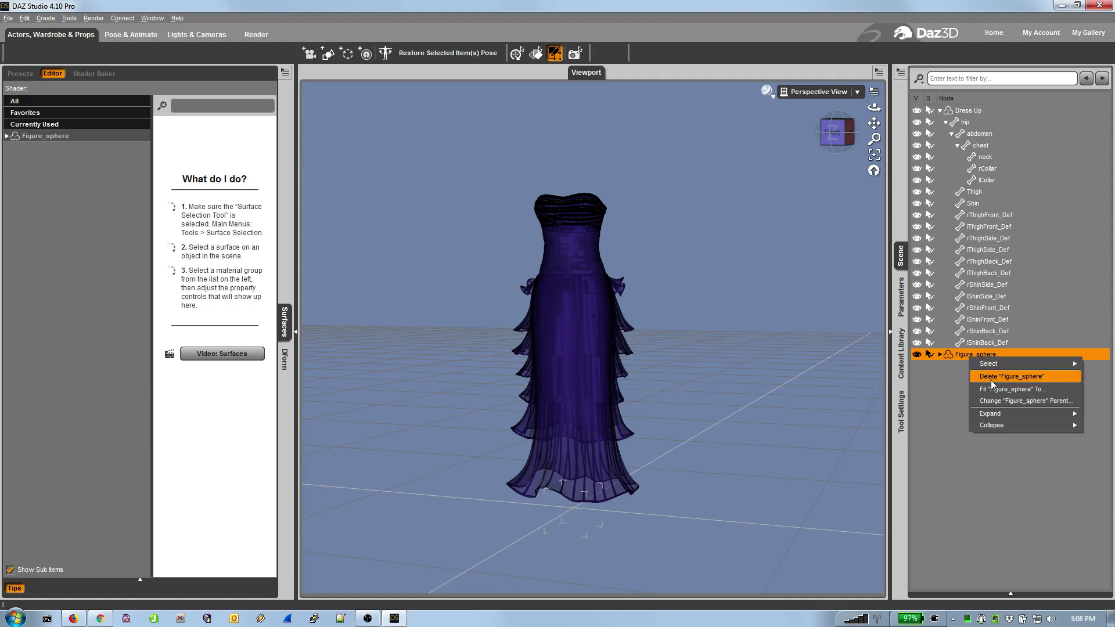
left_click(962, 351)
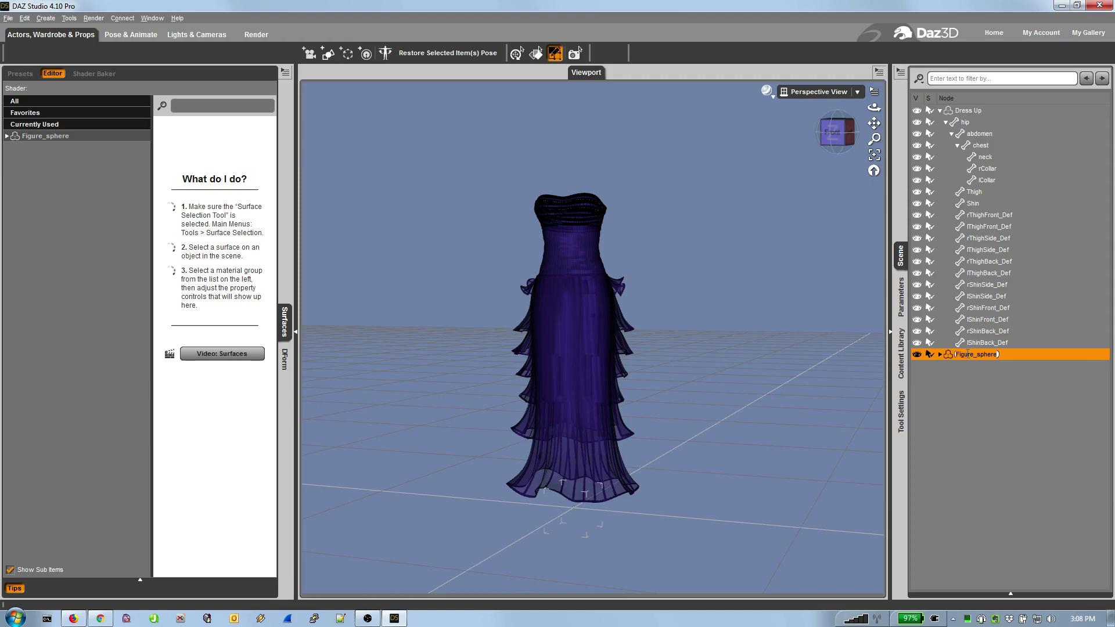
type("Dress Facet Hider")
key("Return")
Step: Select the faces of the Top_DressUp and Middle_DressUp surfaces on the Dress Up gown in the Geometry Editor
left_click(967, 110)
left_click(907, 418)
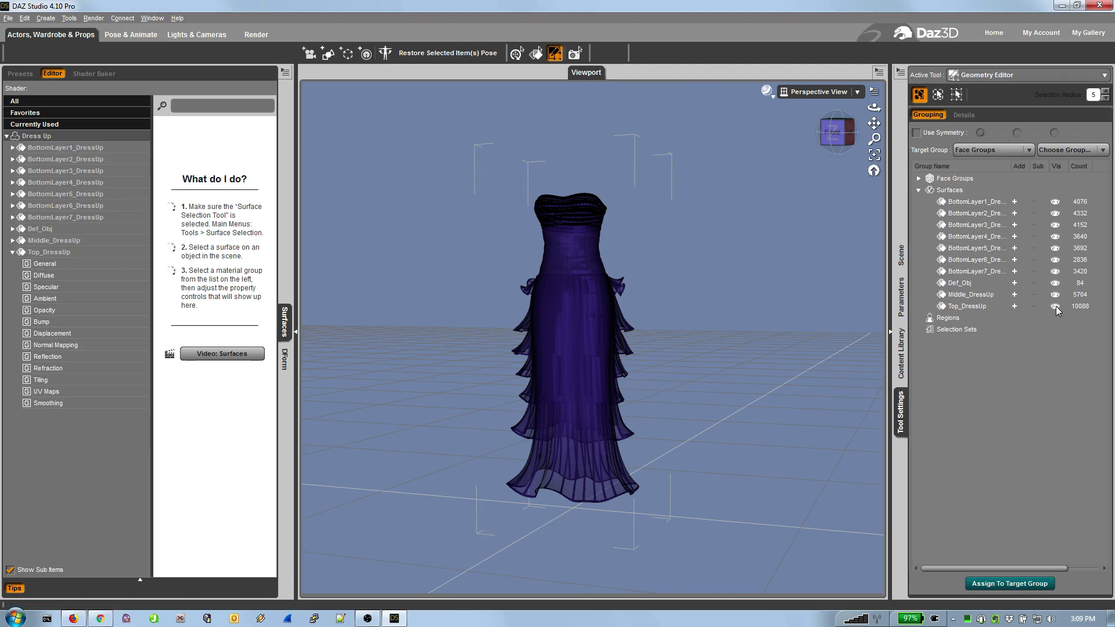
left_click(965, 307)
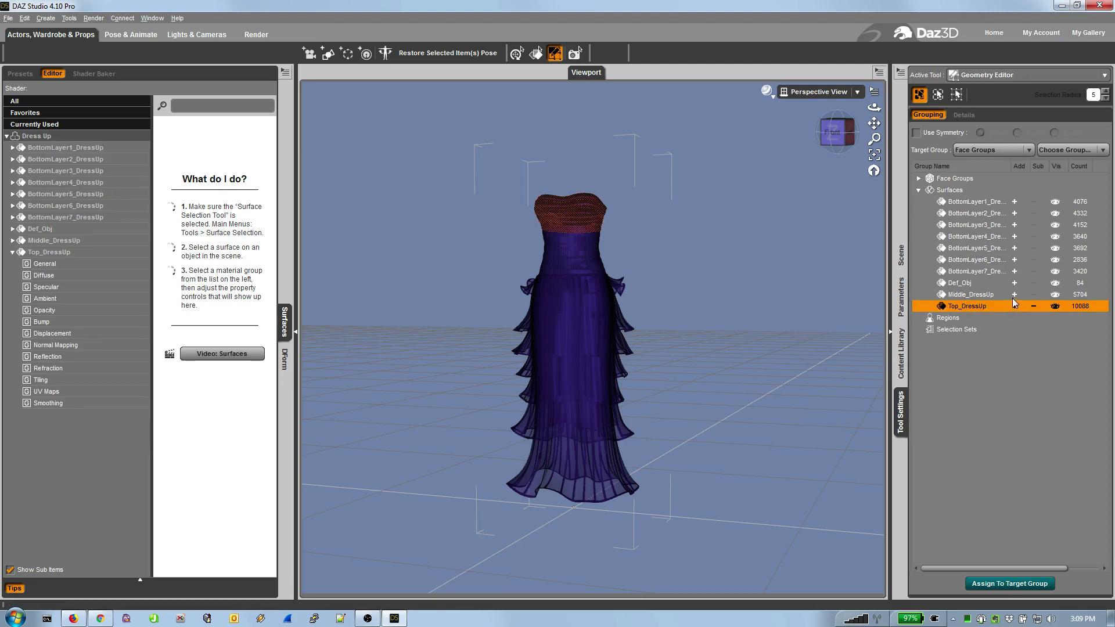
left_click(1015, 295)
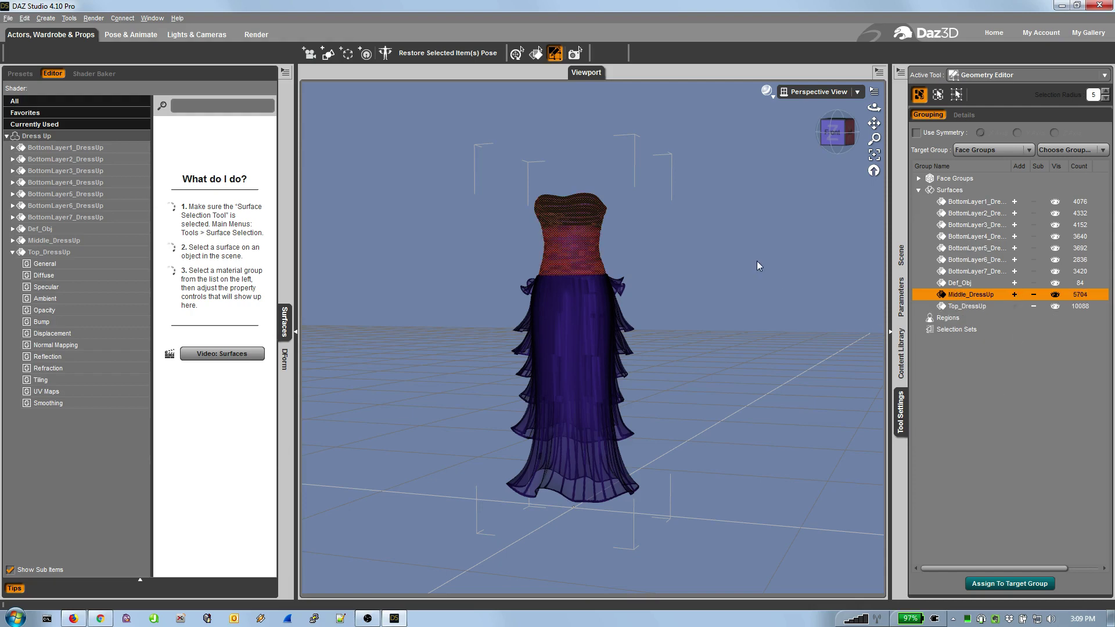
Step: Set the selected gown faces as auto-hide faces for attachment, assigned to Dress Facet Hider
right_click(704, 255)
mouse_move(747, 334)
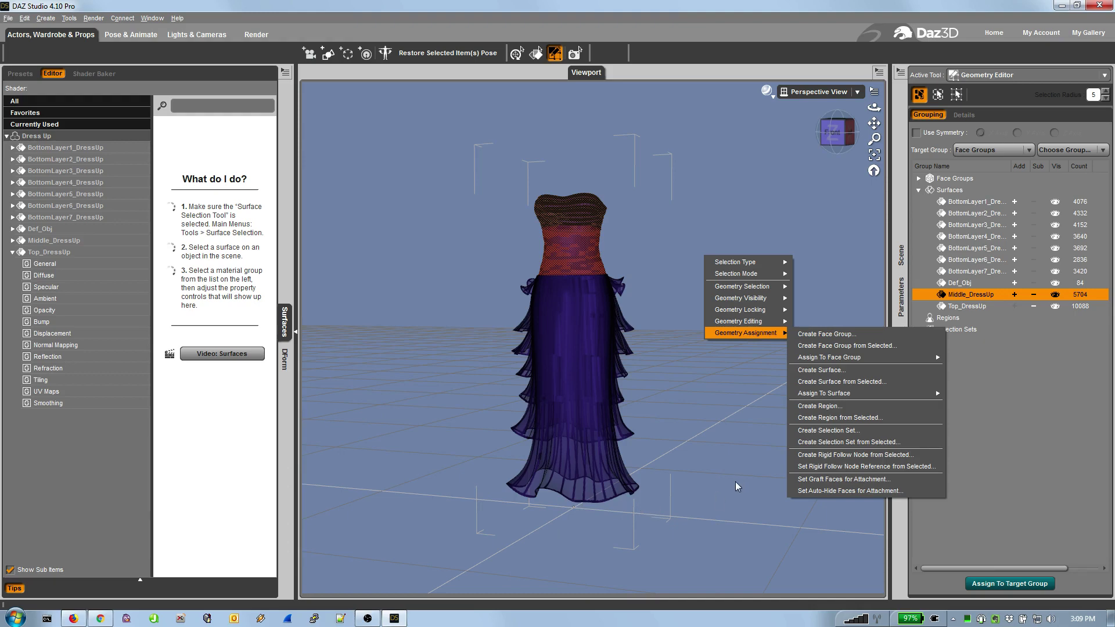
left_click(813, 490)
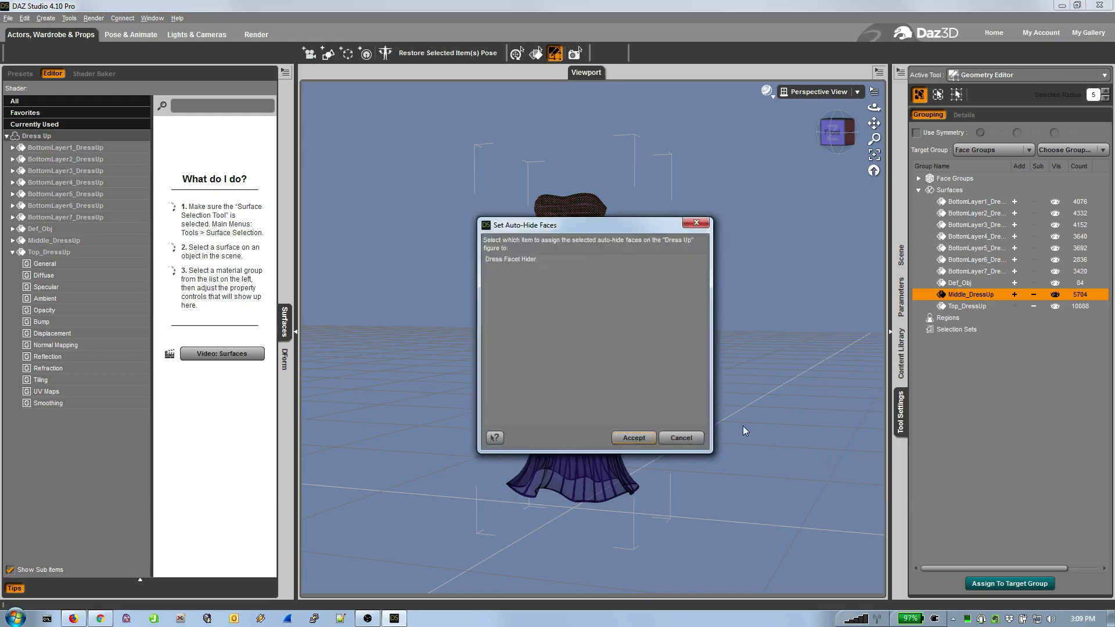
left_click(522, 262)
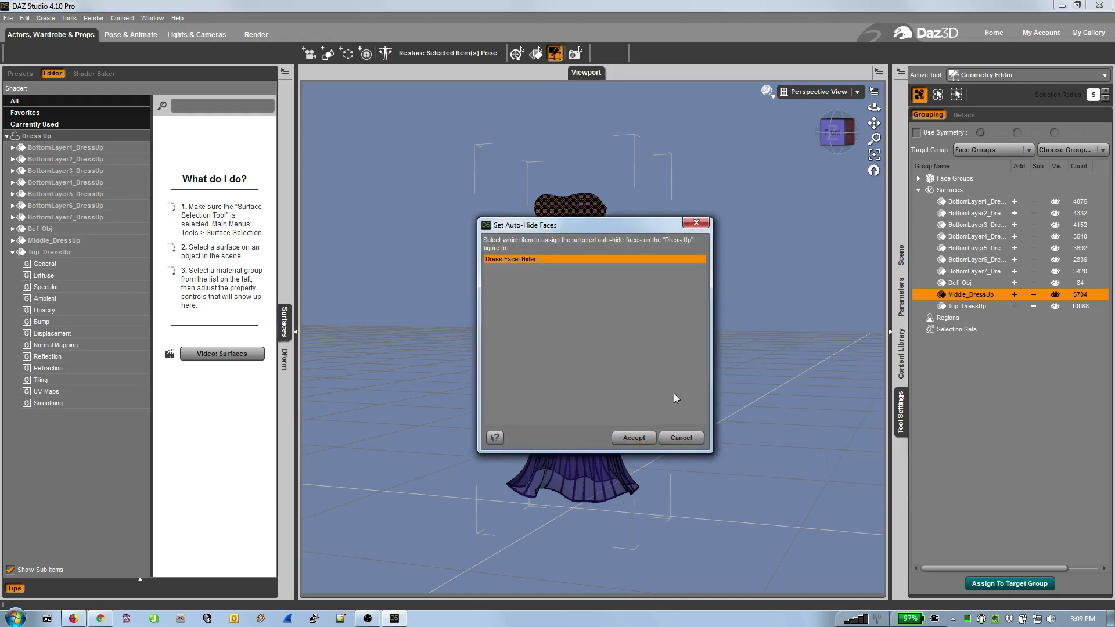
left_click(642, 440)
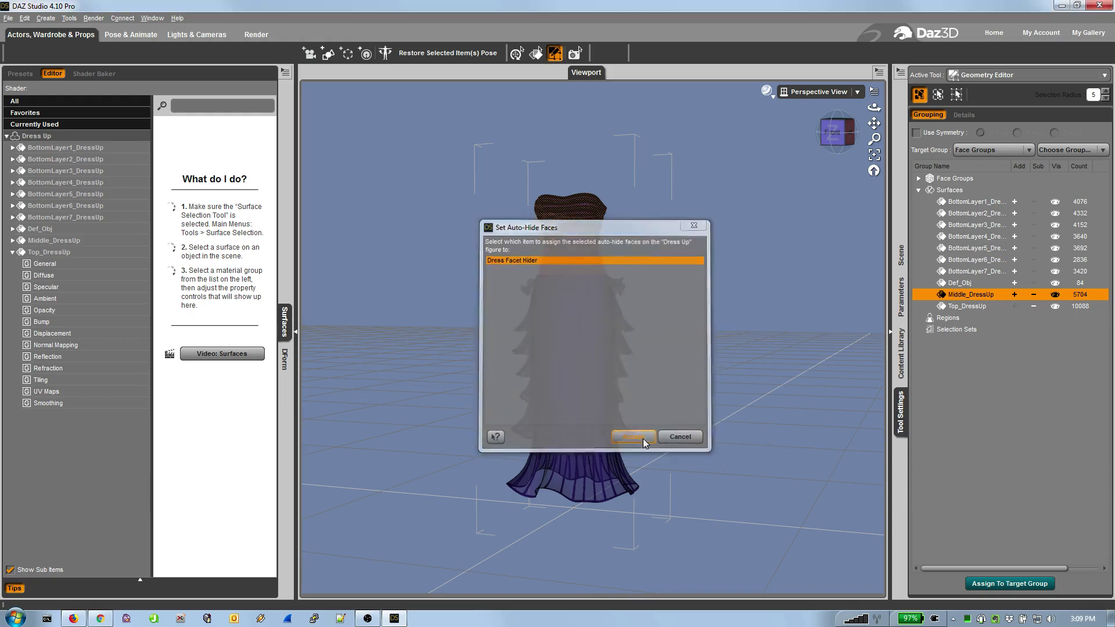
Step: Fit Dress Facet Hider to Dress Up with Parent To Target turned off
left_click(901, 255)
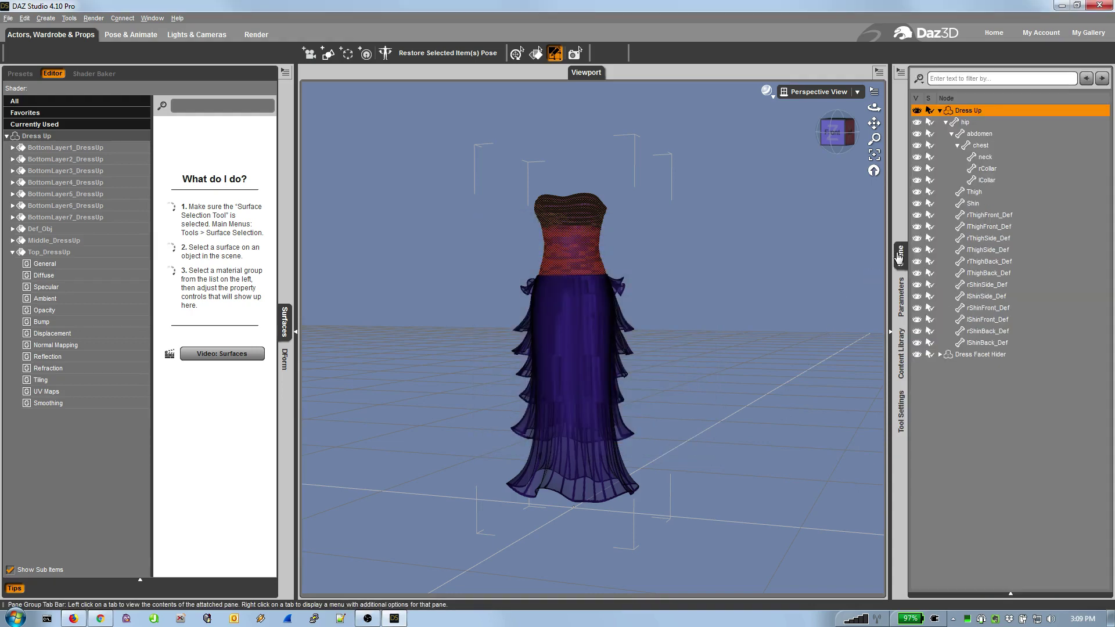
left_click(975, 356)
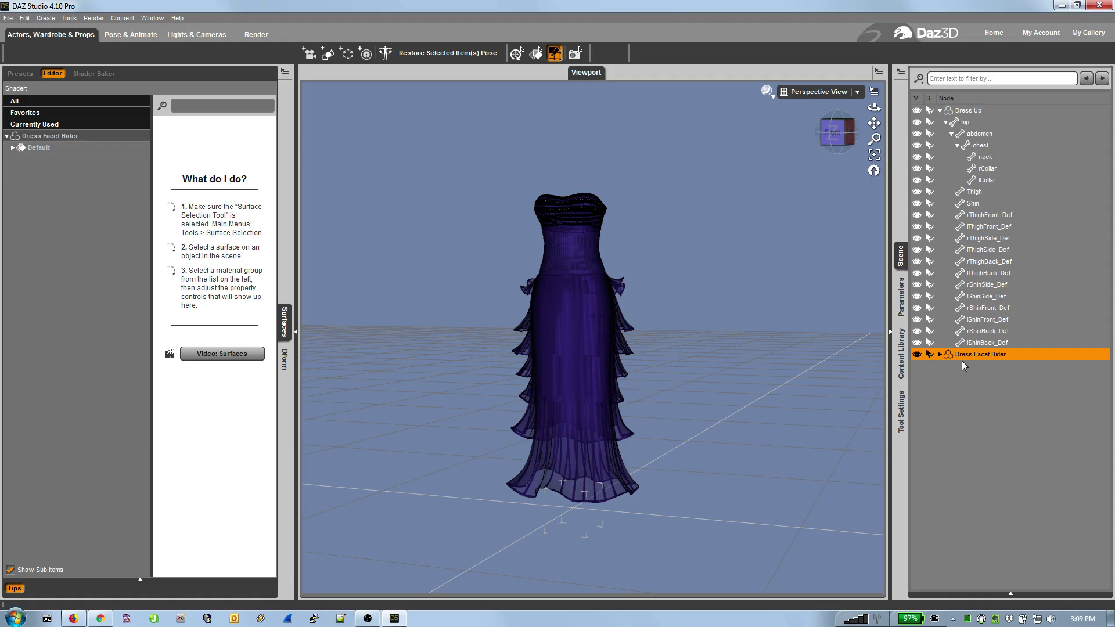
left_click(907, 286)
left_click(939, 186)
left_click(1057, 141)
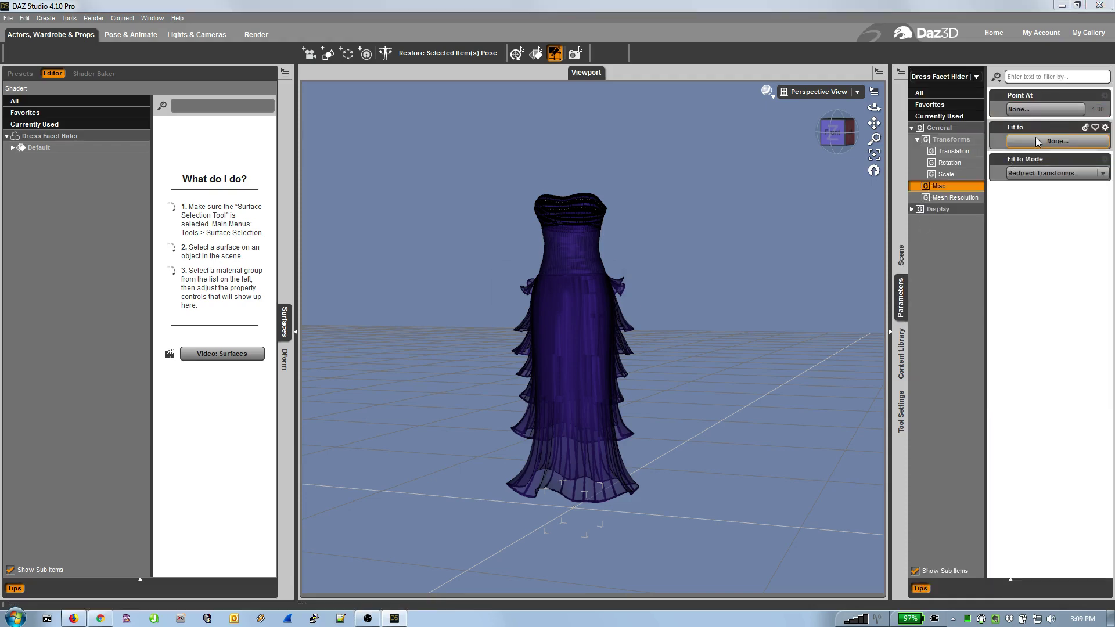
left_click(515, 297)
left_click(526, 311)
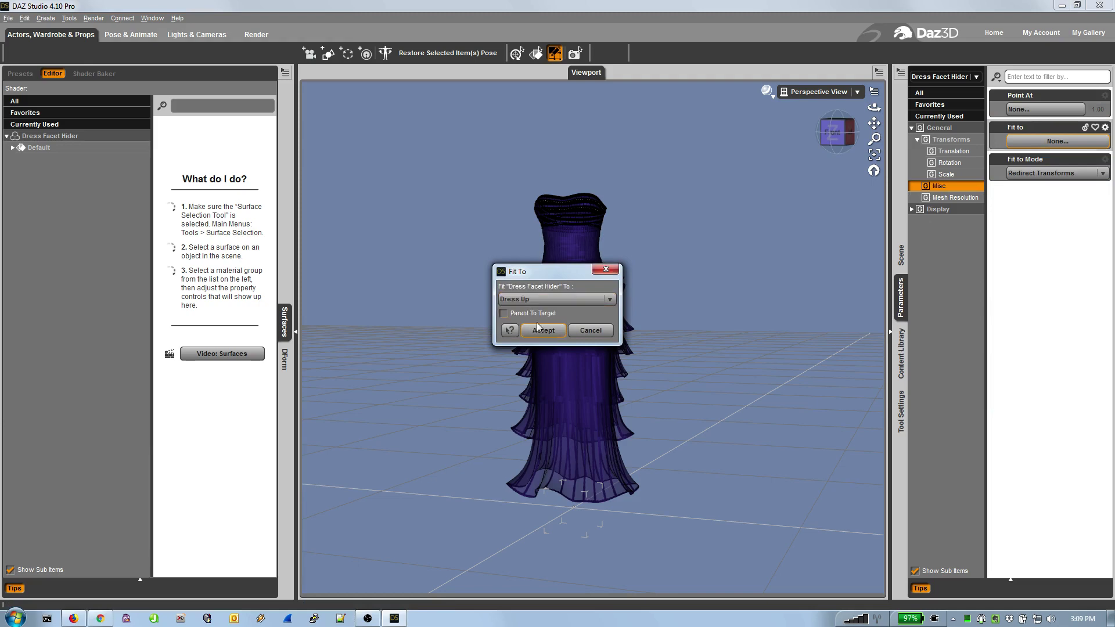
left_click(543, 331)
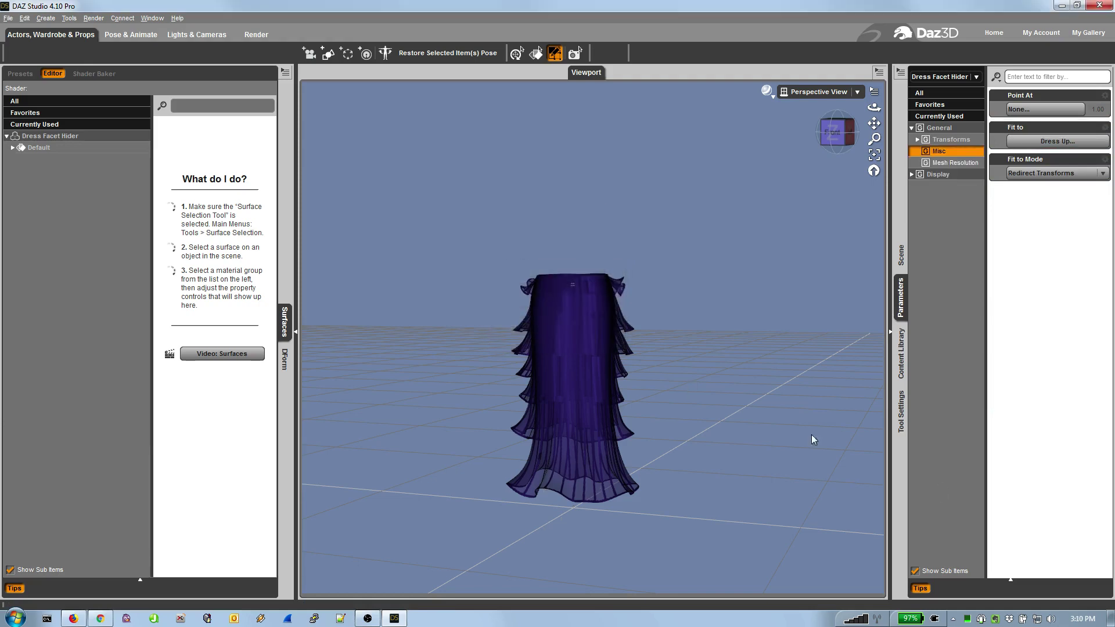
Step: Hide the Dress Facet Hider figure and parent it to Dress Up in the scene hierarchy
left_click(903, 256)
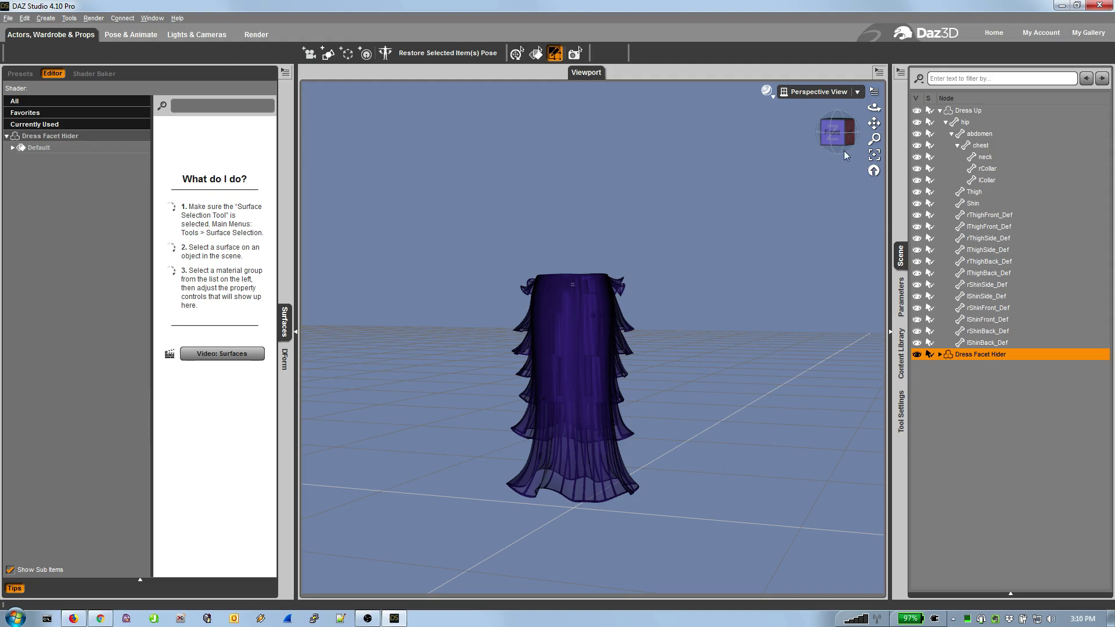
left_click_drag(844, 151, 757, 238)
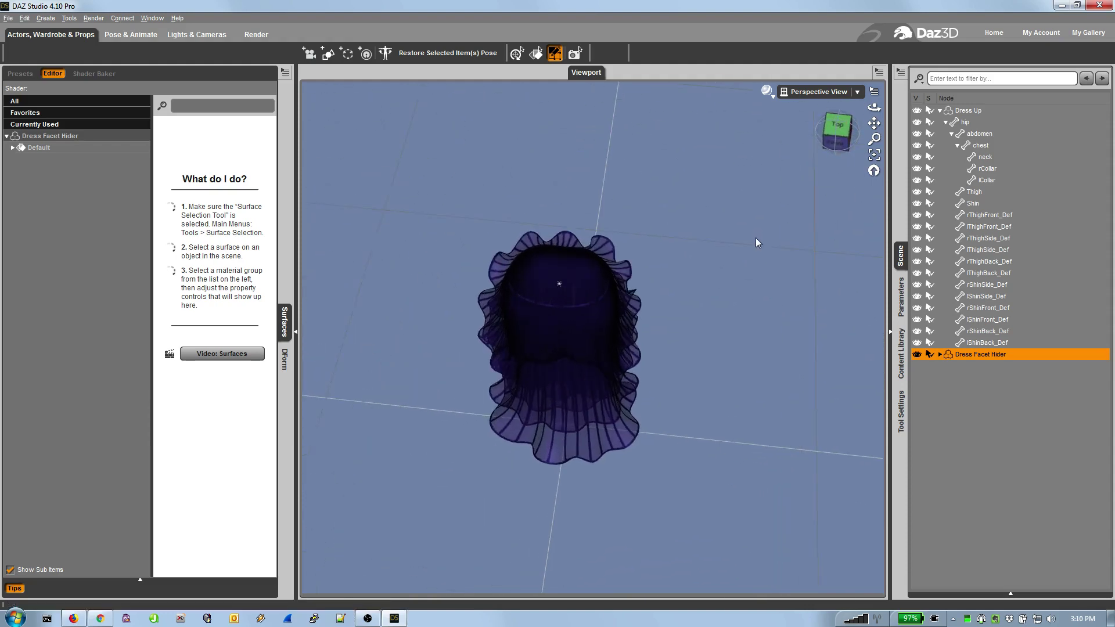
scroll(756, 239, "up", 2)
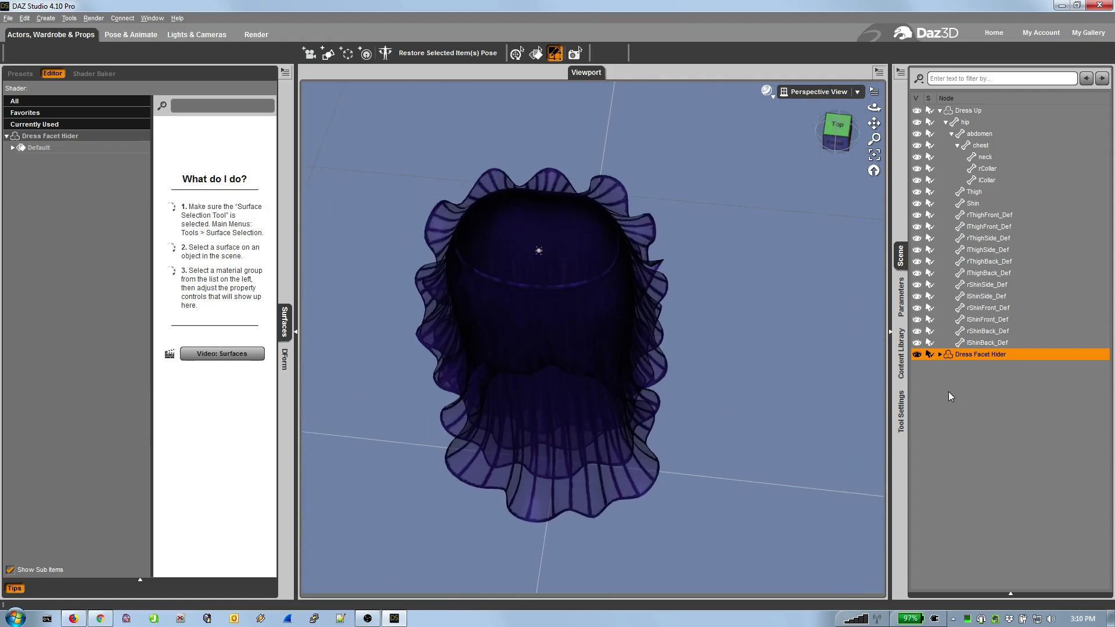
left_click(920, 355)
left_click_drag(971, 354, 968, 109)
Step: Highlight the BottomLayer7_DressUp surface of Dress Up in the Geometry Editor and clear the earlier face selection
left_click(836, 140)
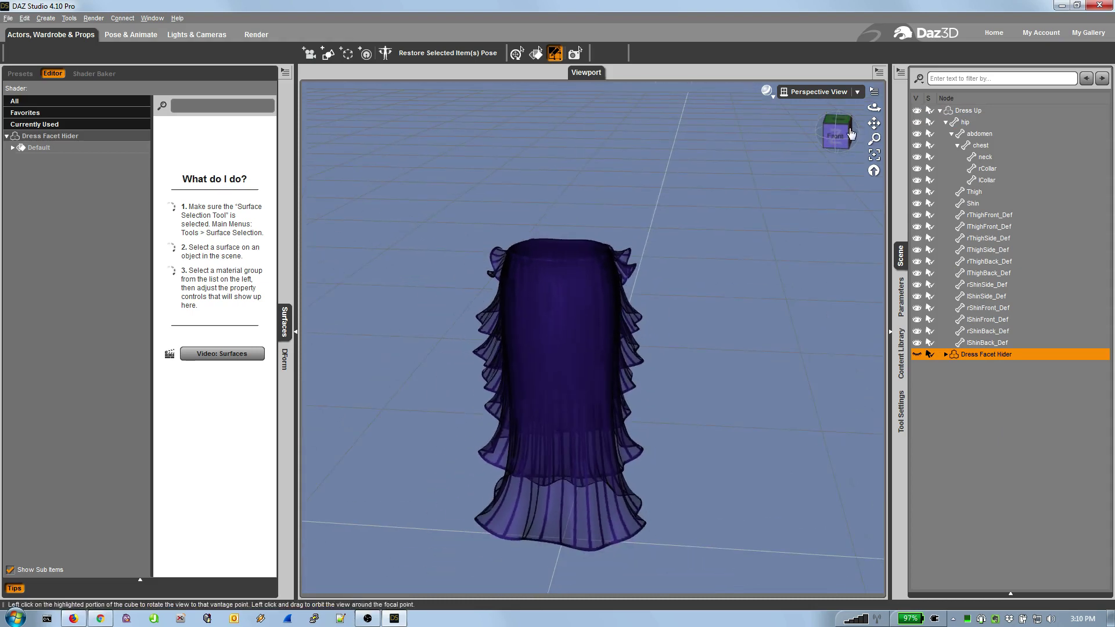
left_click_drag(874, 123, 876, 118)
scroll(771, 242, "up", 2)
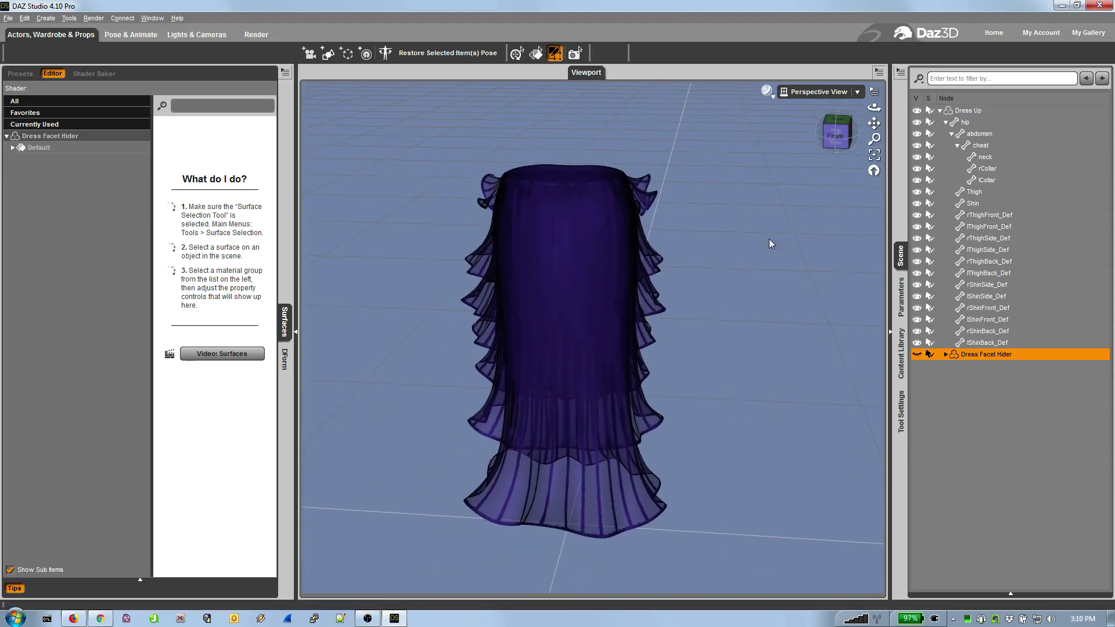
left_click(967, 111)
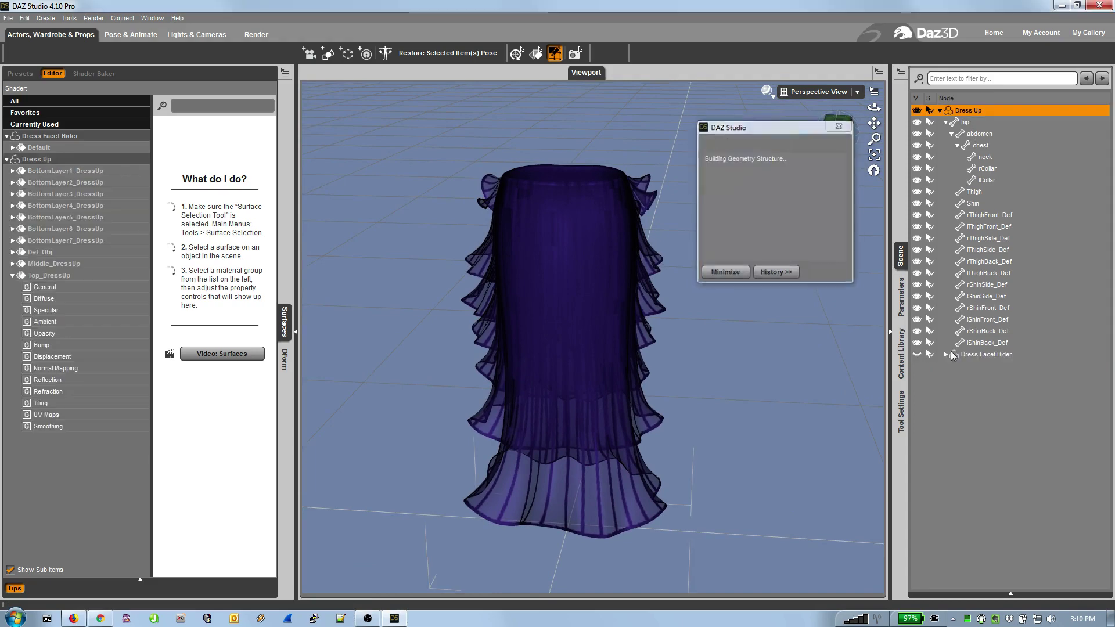
left_click(904, 430)
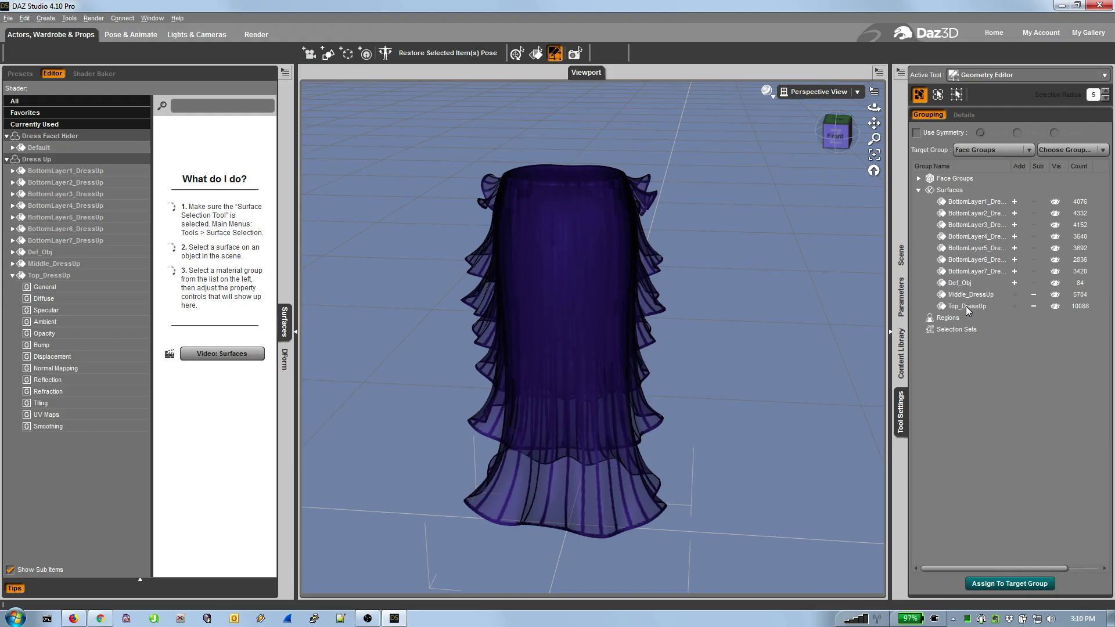
scroll(845, 222, "down", 1)
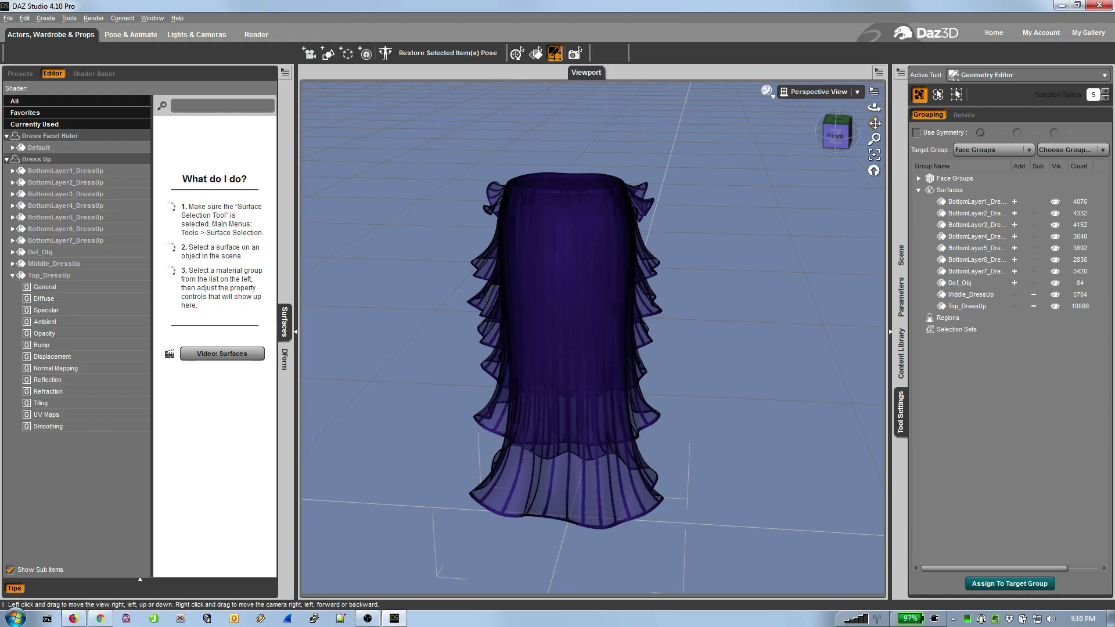
left_click_drag(874, 123, 878, 146)
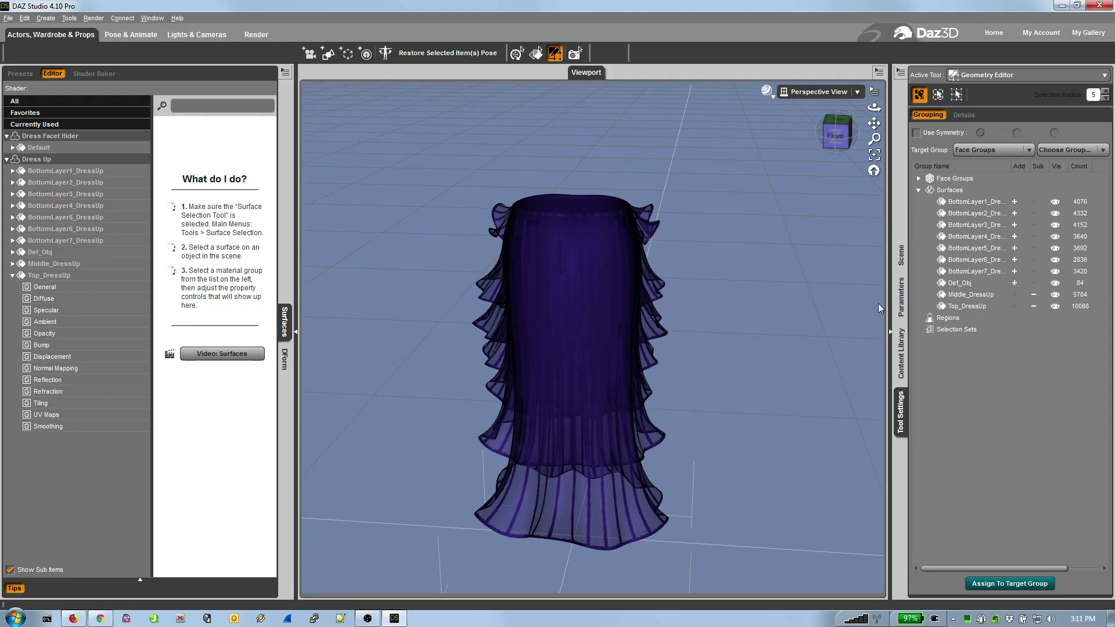
left_click(982, 272)
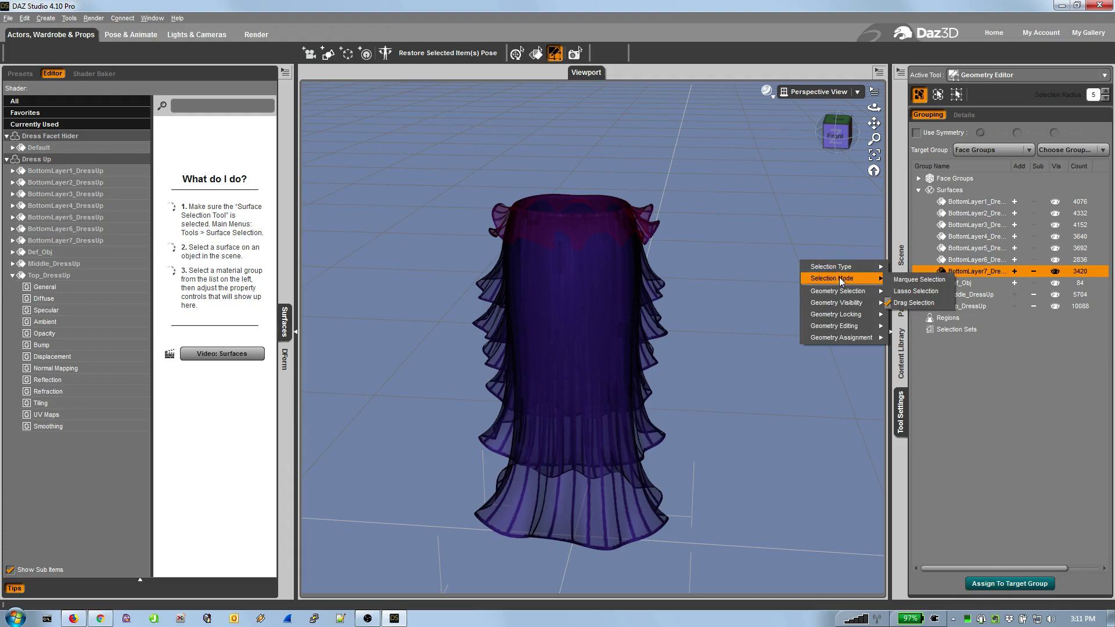
mouse_move(843, 291)
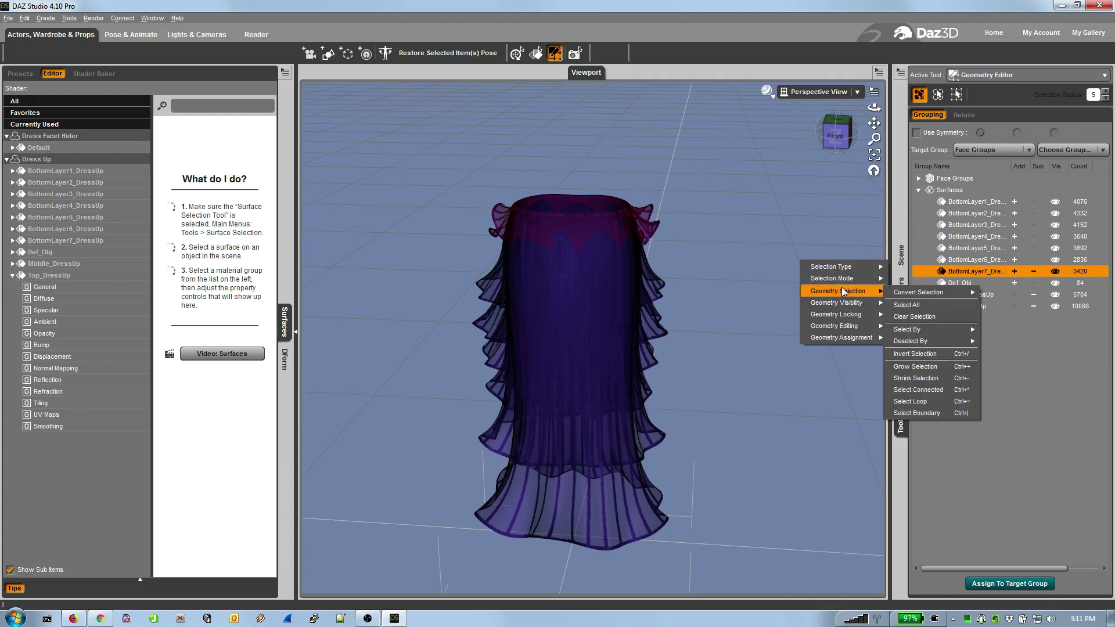
left_click(931, 316)
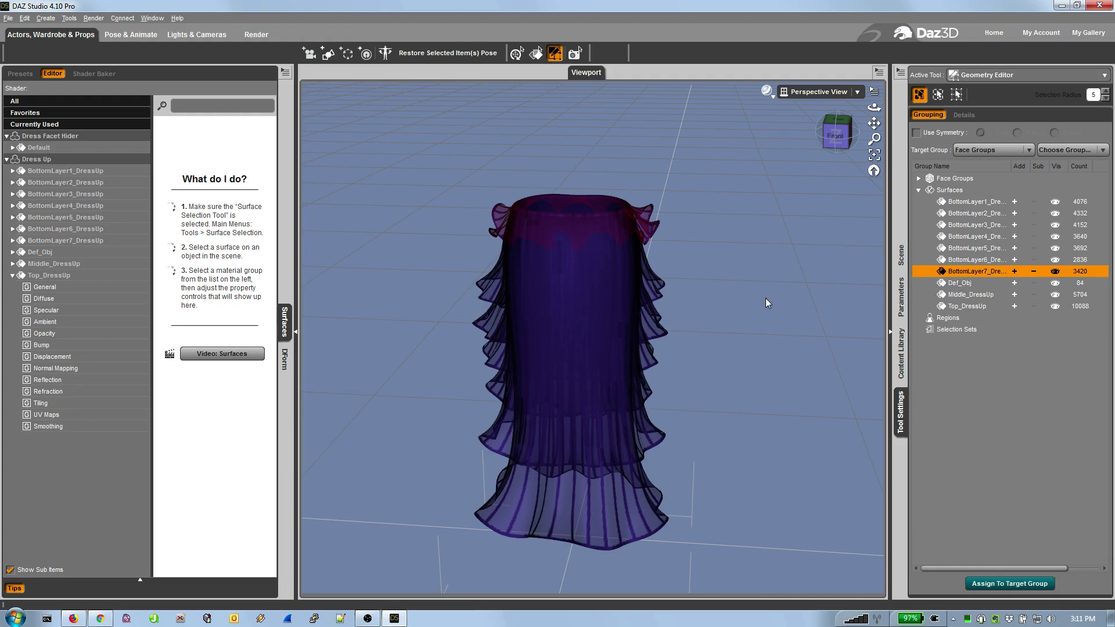
Step: Add all faces of the BottomLayer7_DressUp surface to the selection
right_click(744, 261)
mouse_move(787, 340)
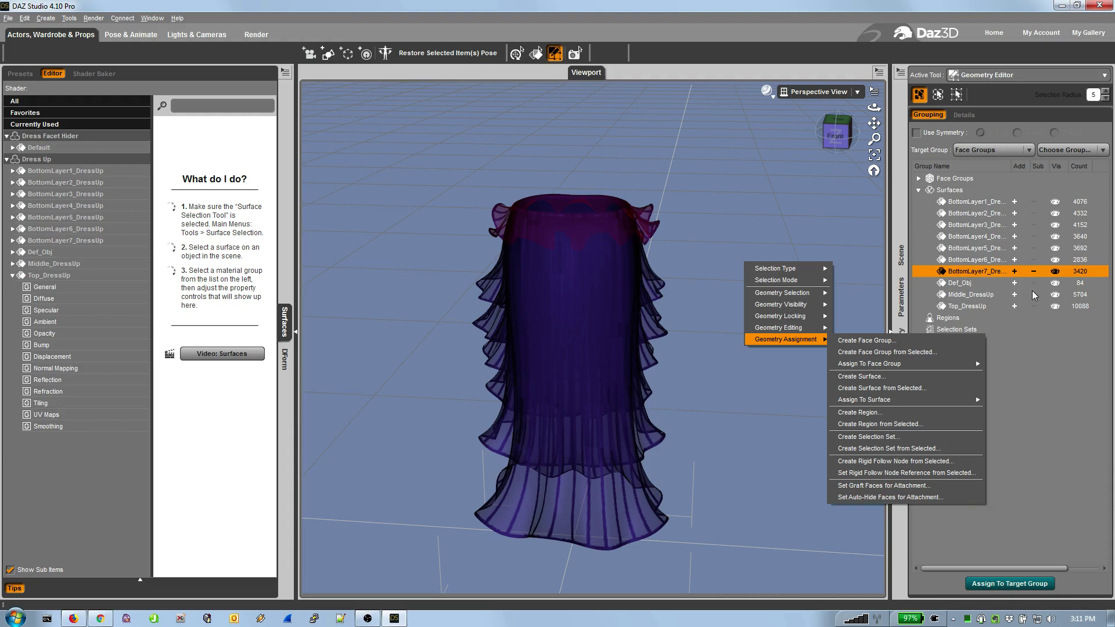
left_click(966, 266)
right_click(773, 258)
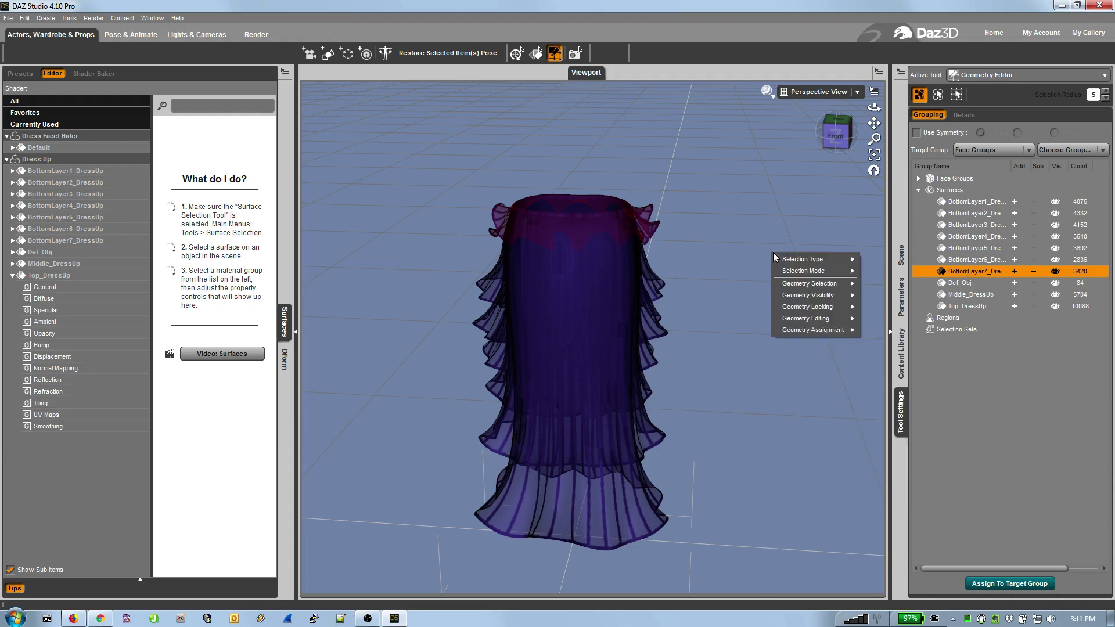
mouse_move(816, 284)
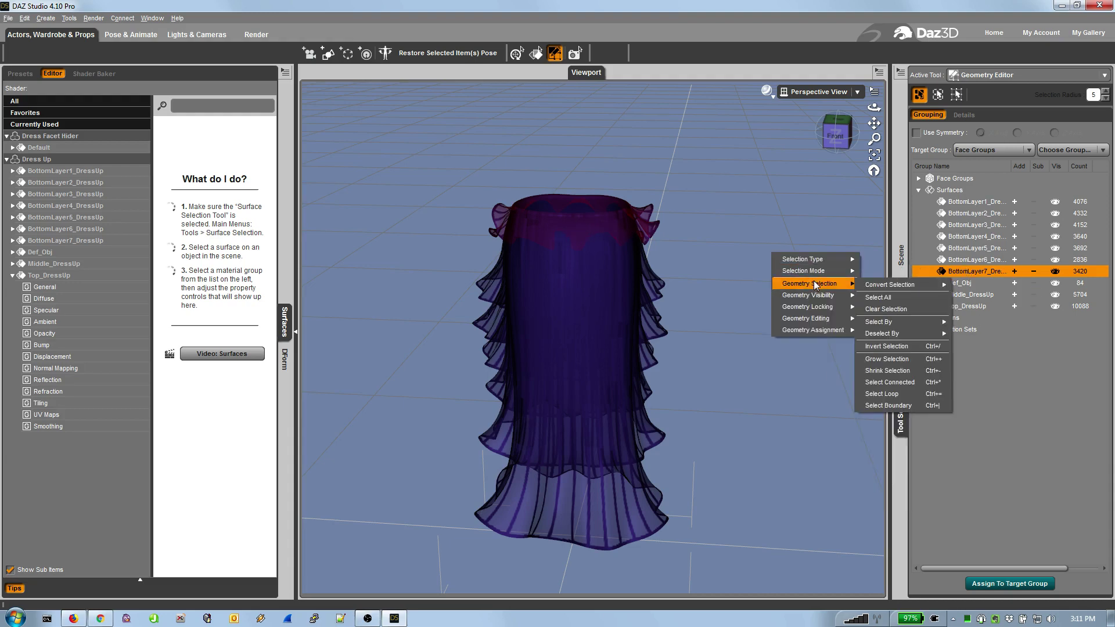
left_click(1015, 271)
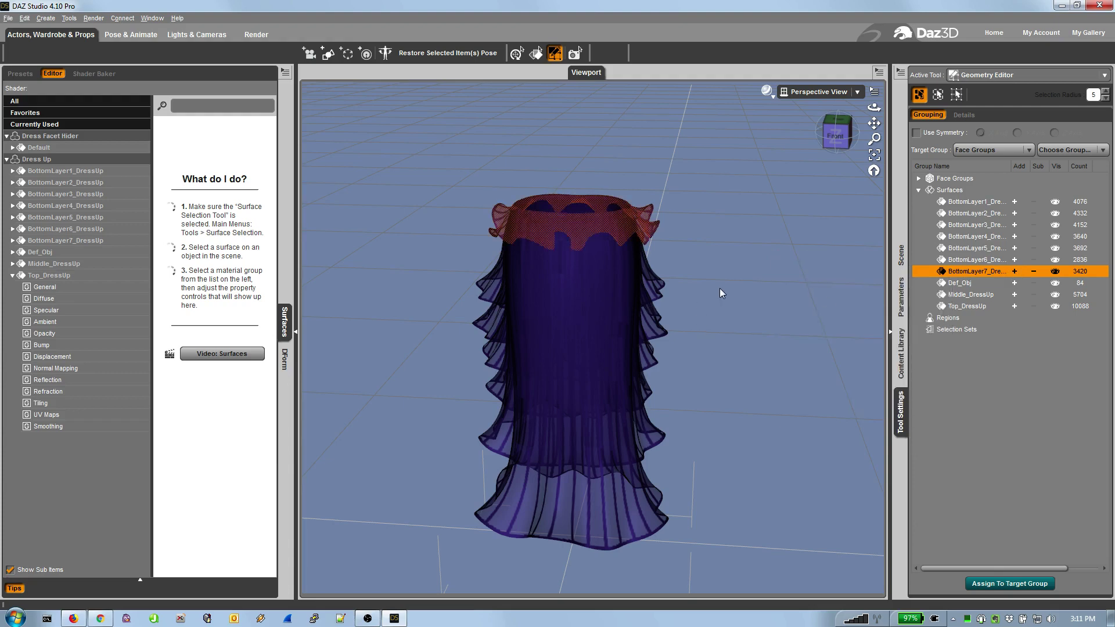
Step: Set the selected BottomLayer7_DressUp faces as auto-hide faces for attachment, assigned to Dress Facet Hider
right_click(737, 285)
mouse_move(773, 363)
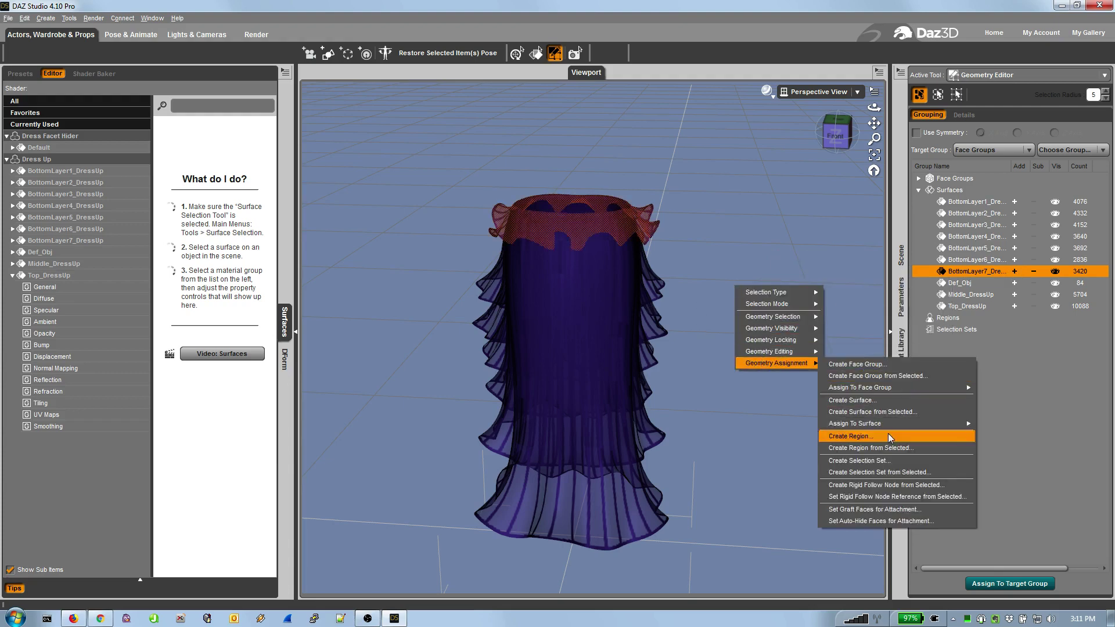
left_click(879, 522)
left_click(506, 259)
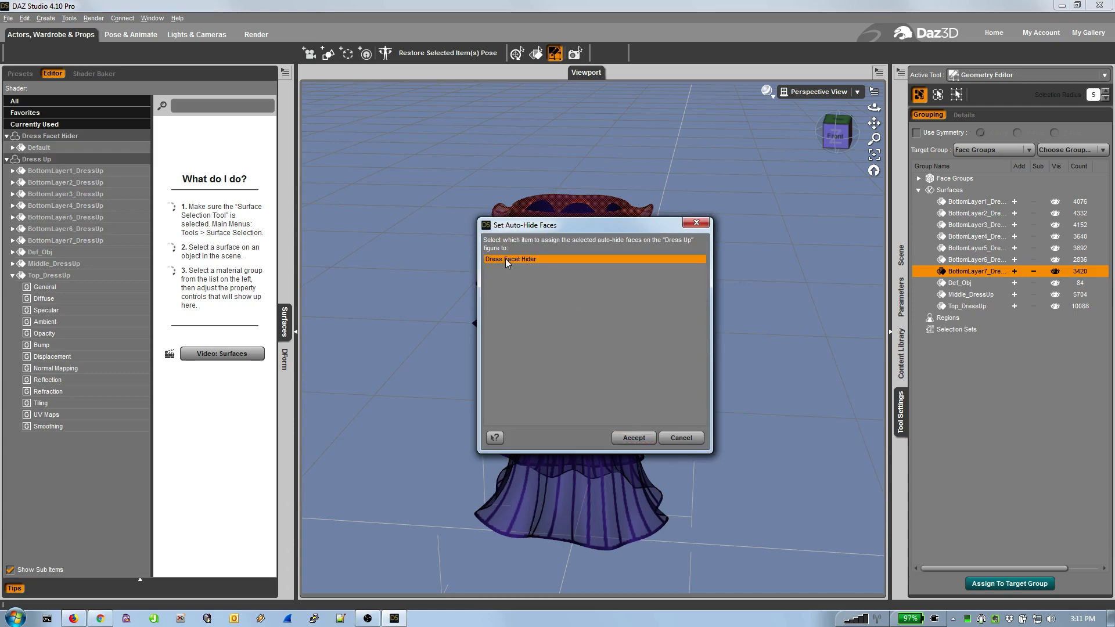
left_click(635, 438)
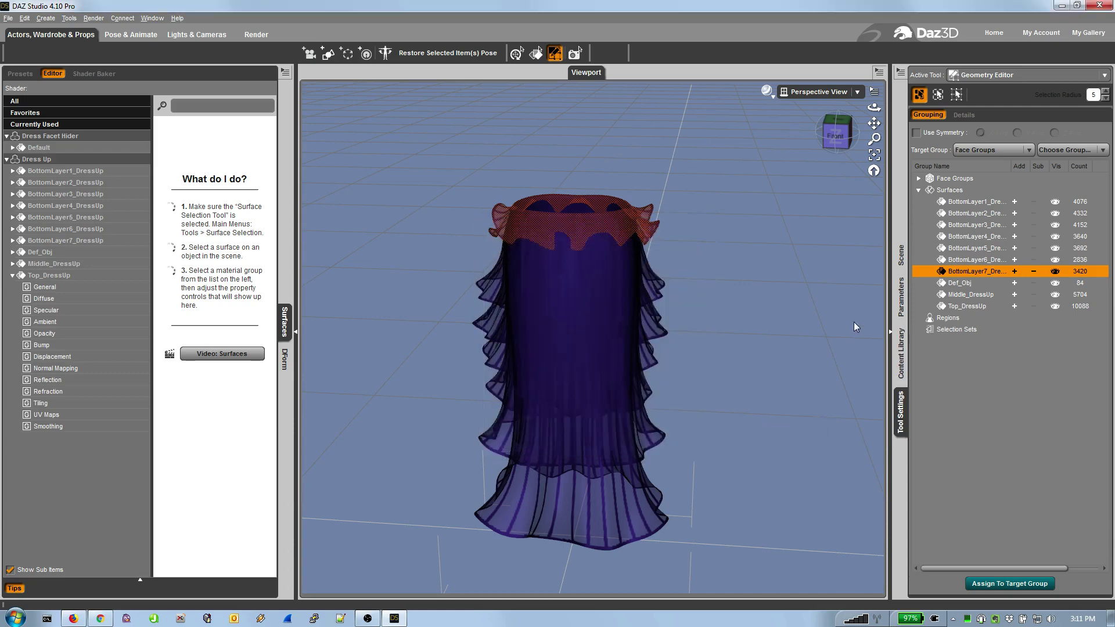
Step: Detach Dress Facet Hider from the gown by setting its Fit to target to None
left_click(899, 254)
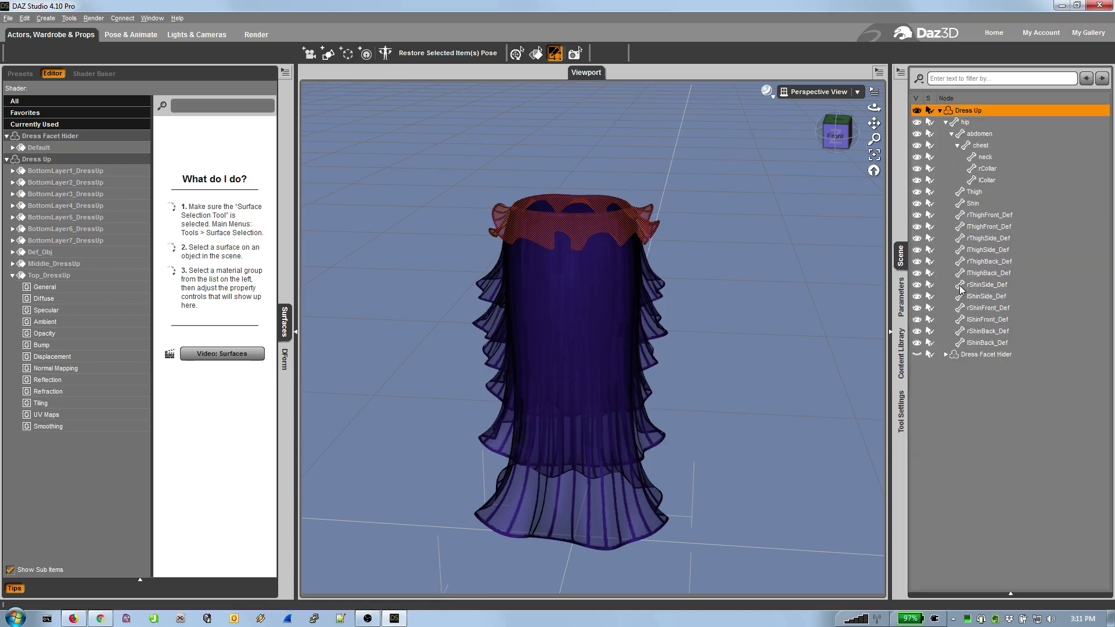
left_click(987, 355)
left_click(902, 293)
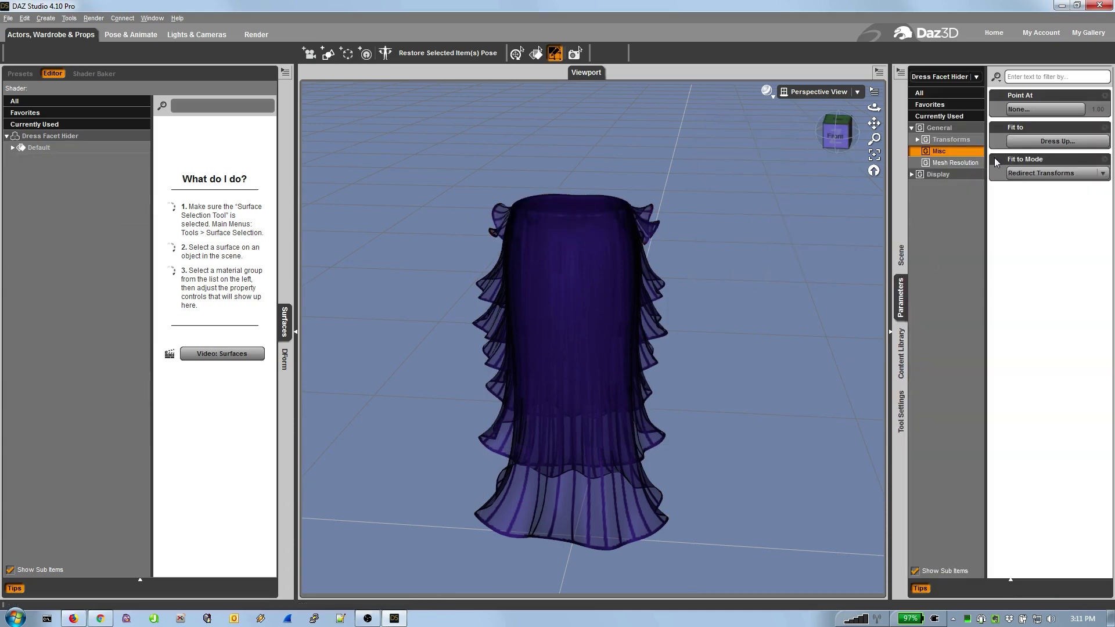
left_click(1025, 141)
left_click(519, 302)
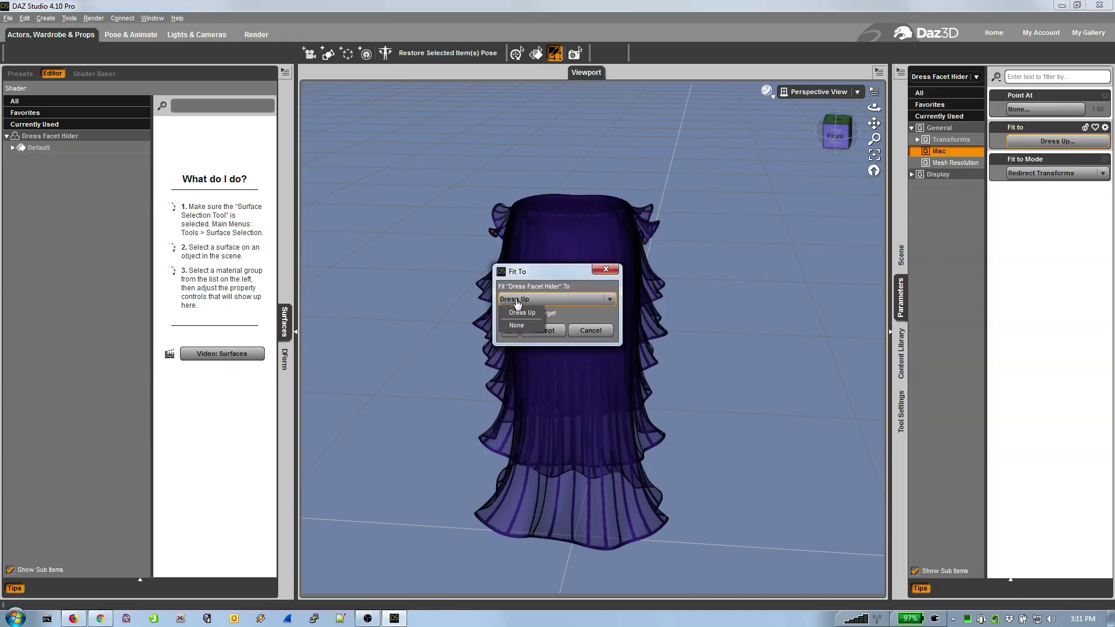
left_click(518, 326)
left_click(537, 332)
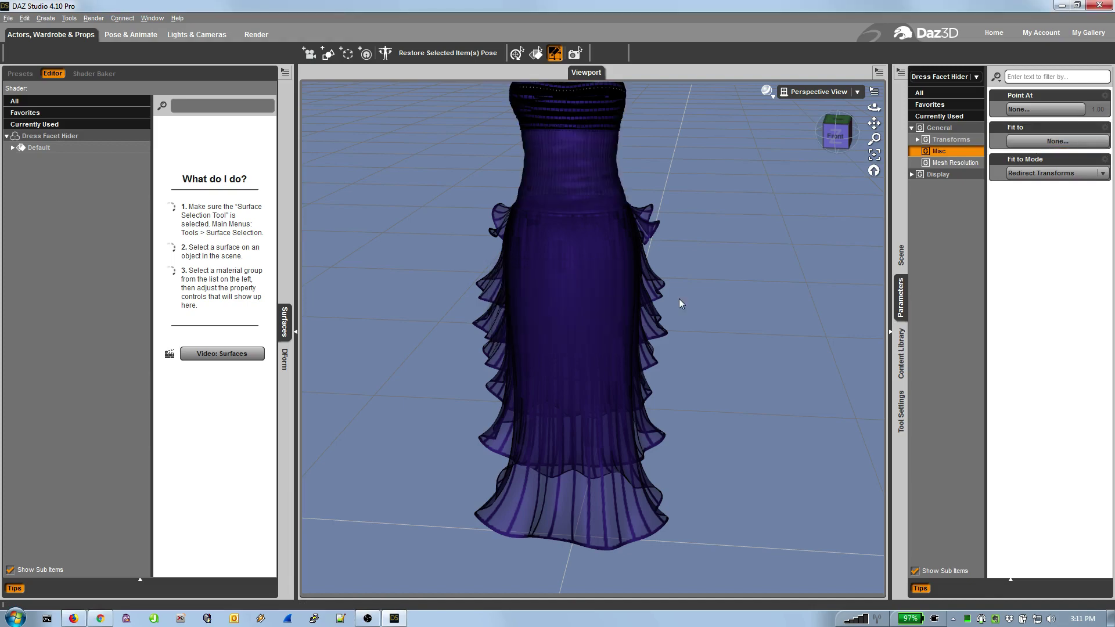
Step: Fit Dress Facet Hider to Dress Up again to apply the new auto-hide faces
left_click(1024, 143)
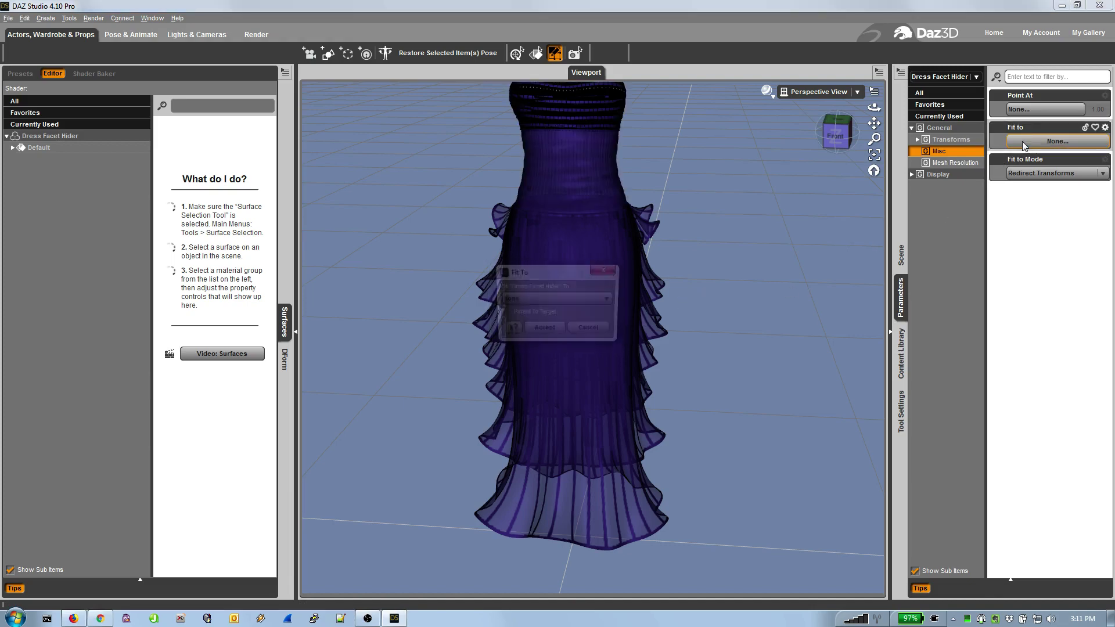
left_click(555, 299)
left_click(512, 311)
left_click(544, 330)
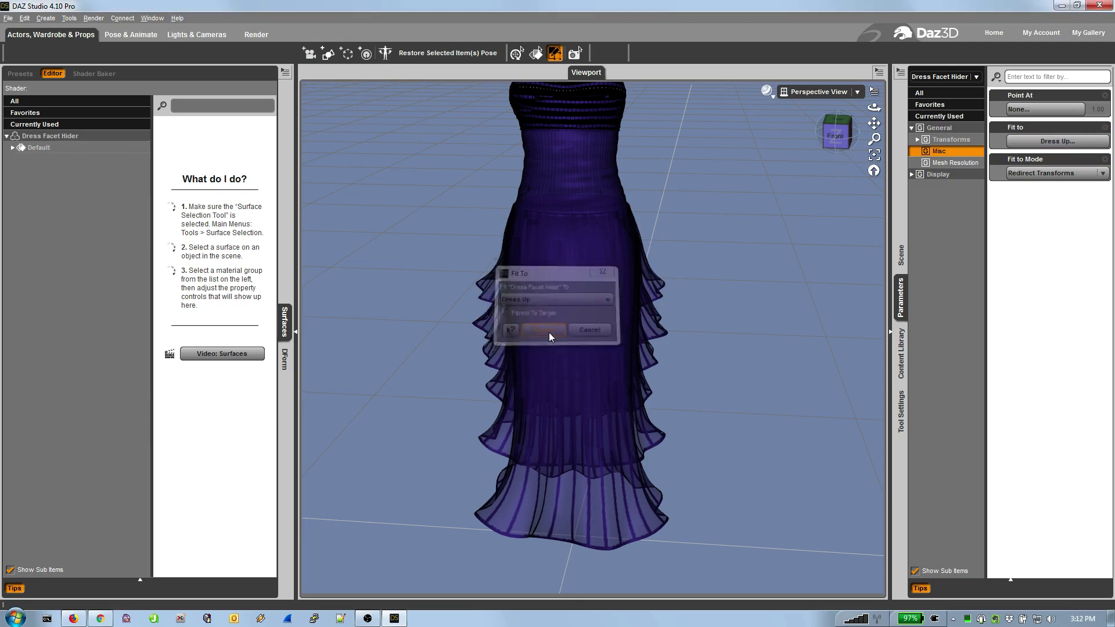
Step: Set the Fit to target of Dress Facet Hider back to None
left_click_drag(875, 124, 874, 152)
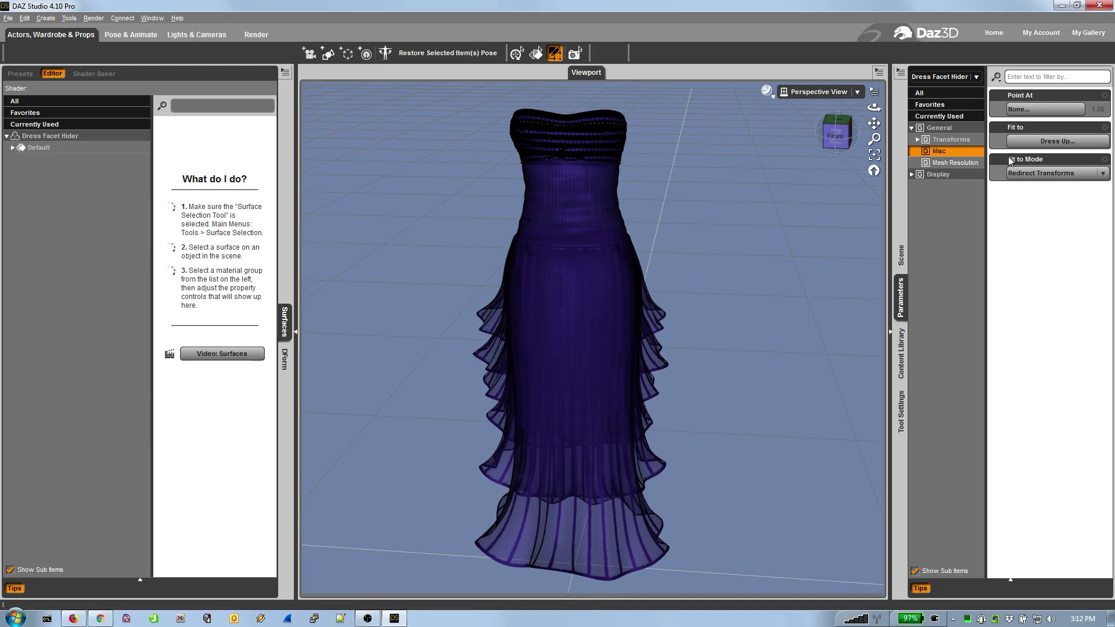
left_click(1052, 141)
left_click(527, 302)
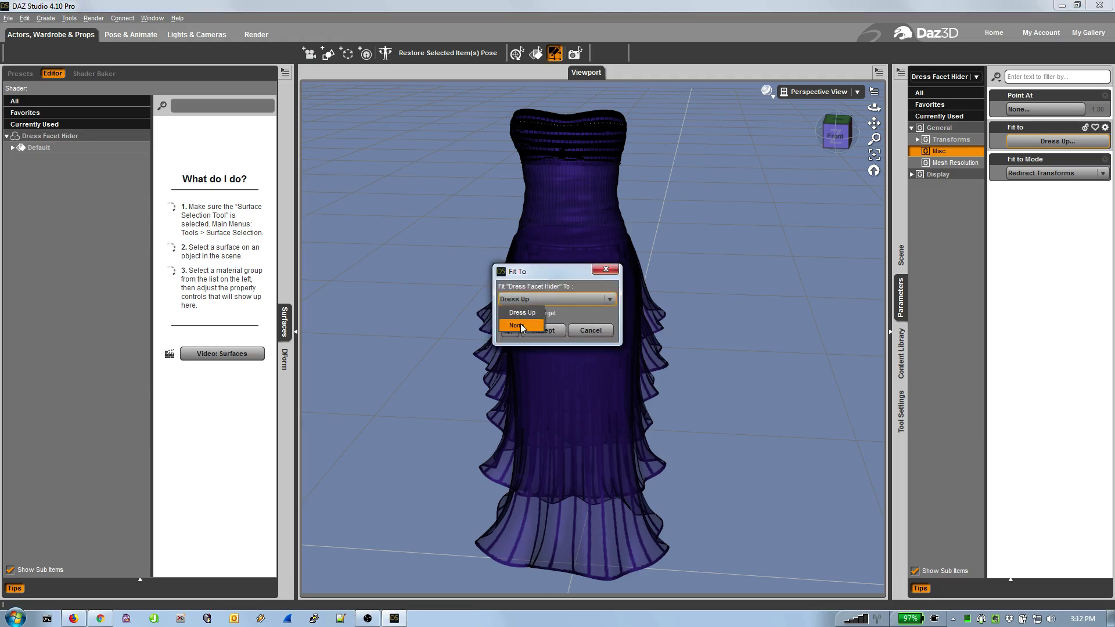
left_click(524, 328)
left_click(546, 333)
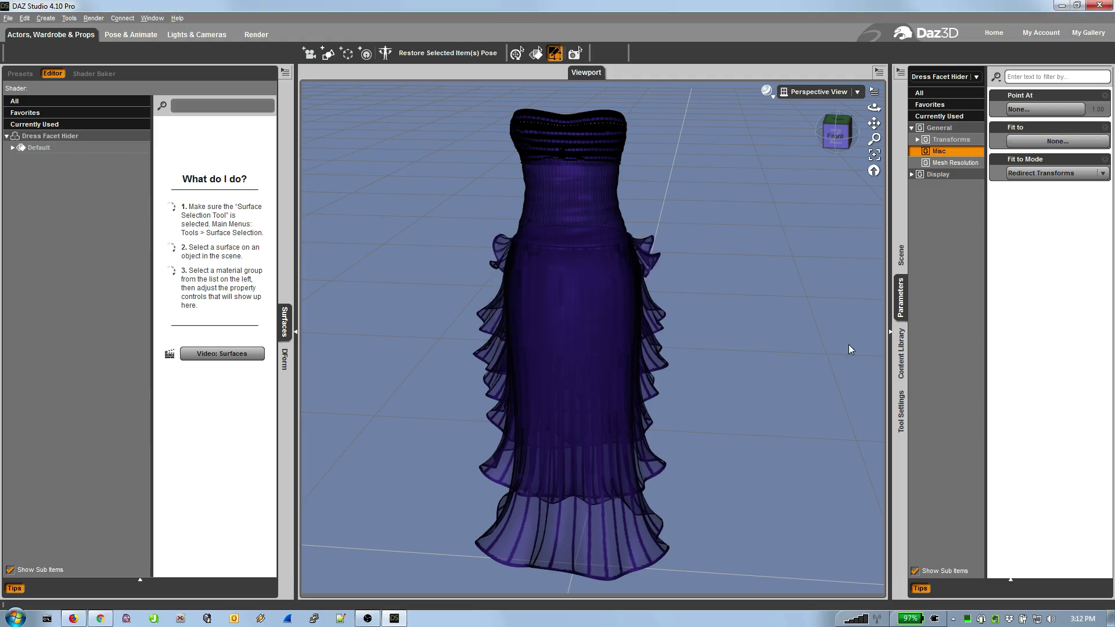
Step: Select Dress Up in the scene hierarchy and clear its face selection
left_click(900, 255)
left_click(968, 110)
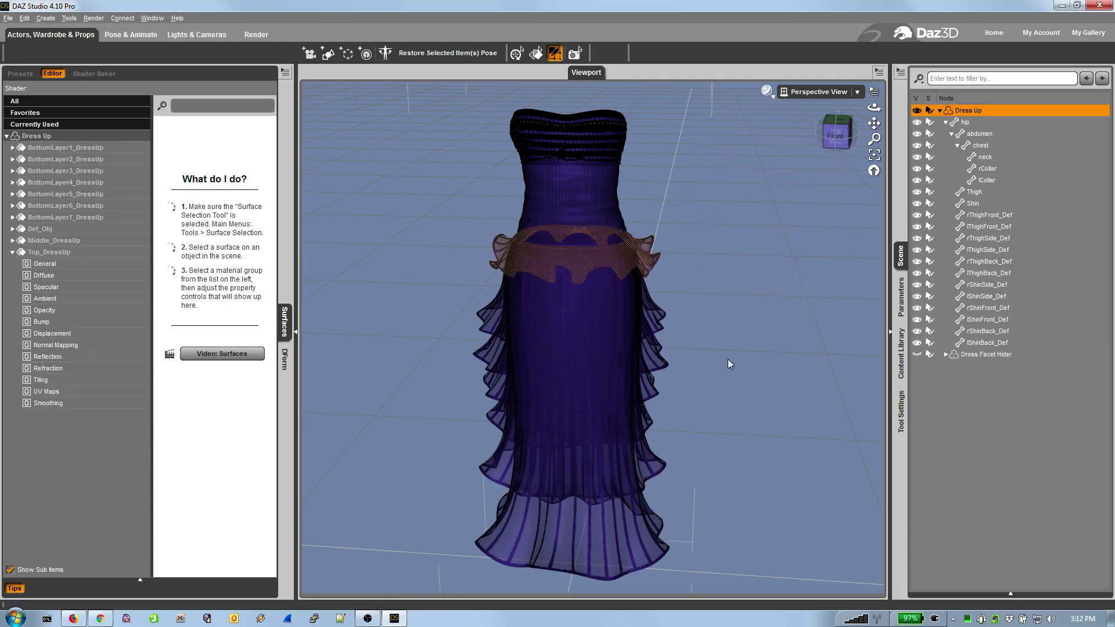
right_click(766, 281)
mouse_move(807, 306)
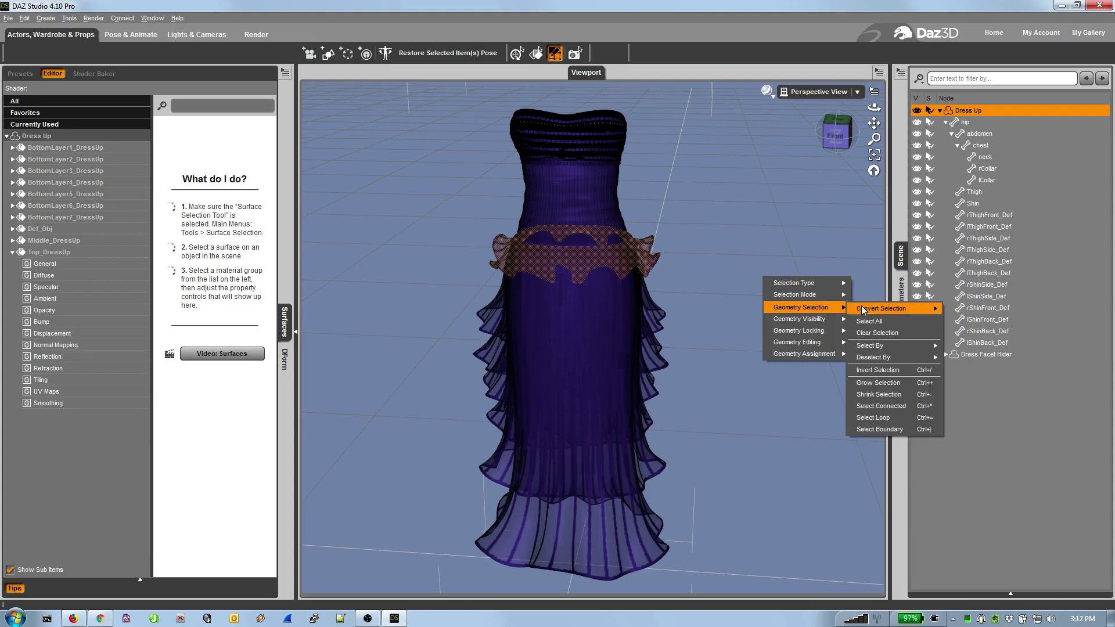
left_click(875, 333)
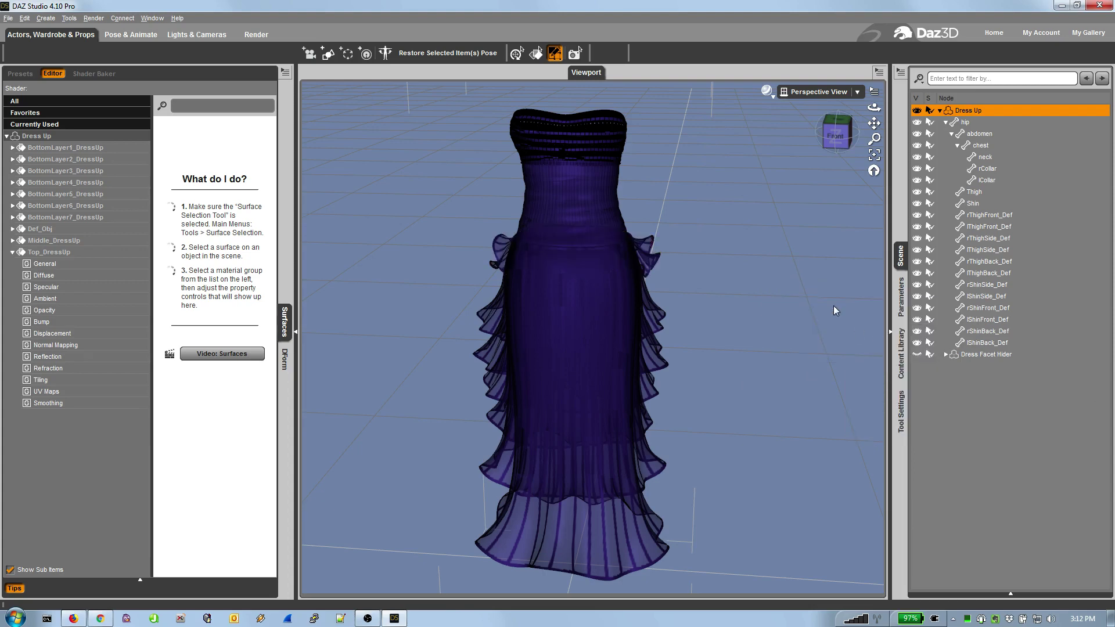
right_click(747, 277)
mouse_move(787, 308)
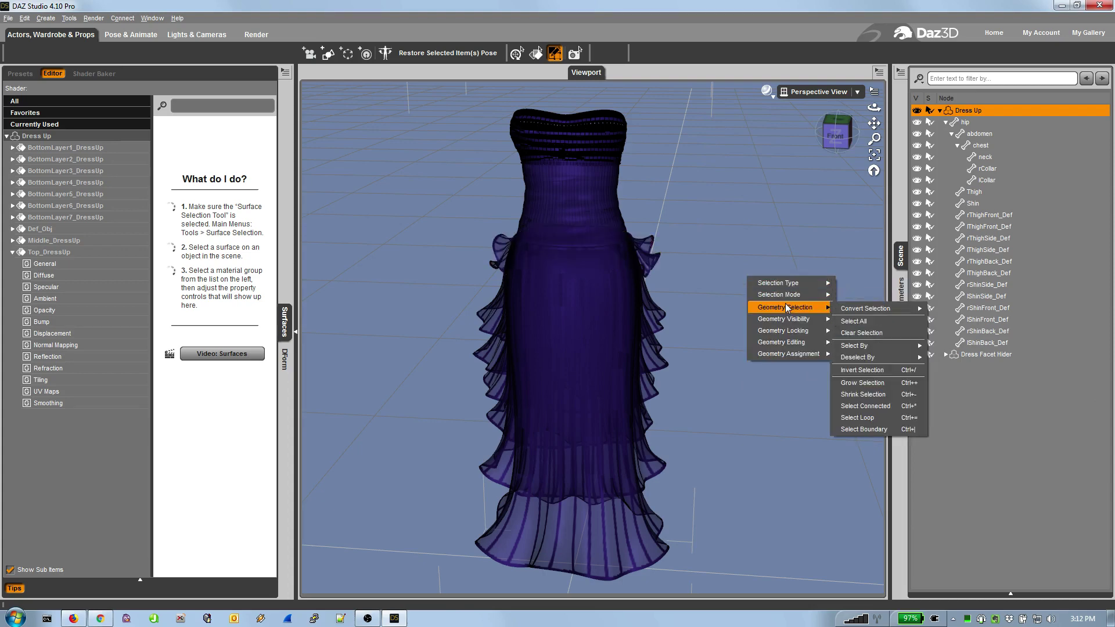
Step: Fit Dress Facet Hider to Dress Up and return to the scene hierarchy
left_click(995, 356)
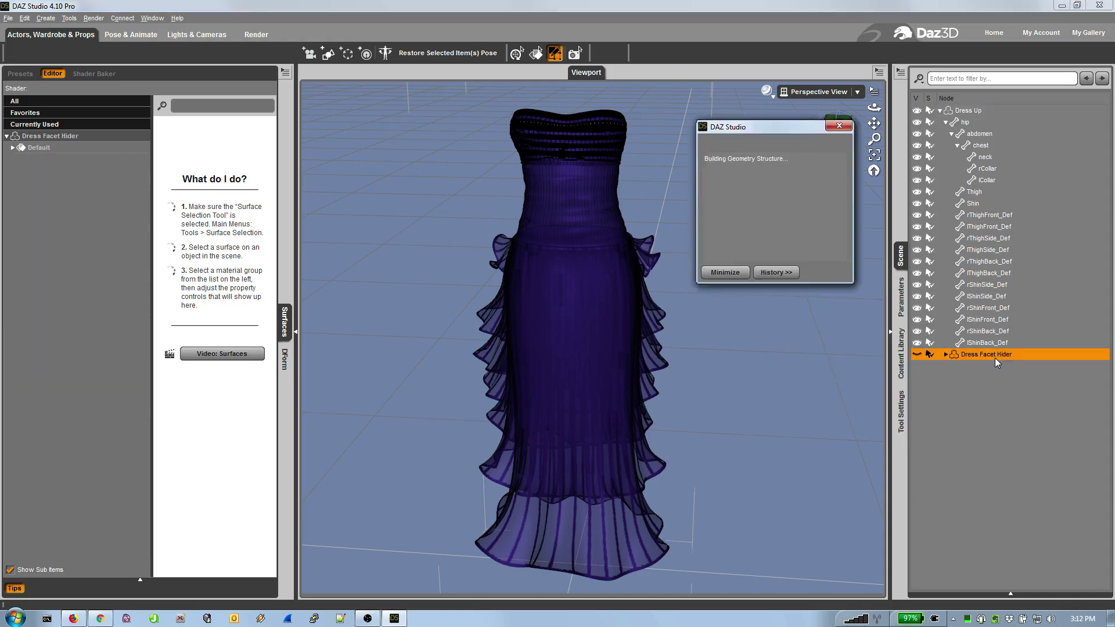
left_click(901, 297)
left_click(1022, 143)
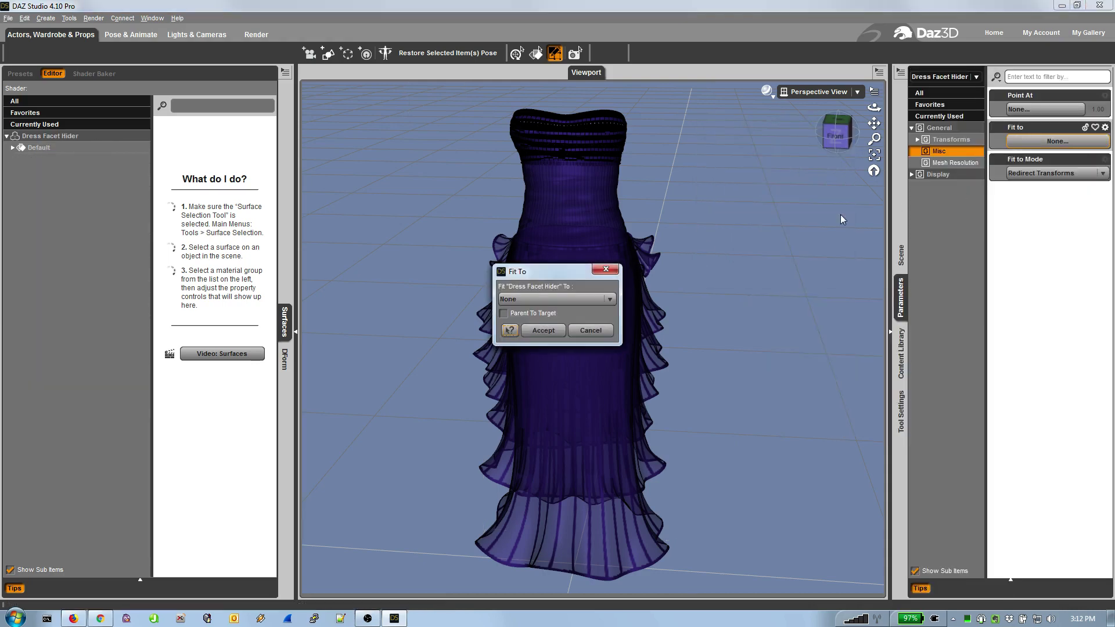
left_click(525, 315)
left_click(544, 330)
left_click(901, 255)
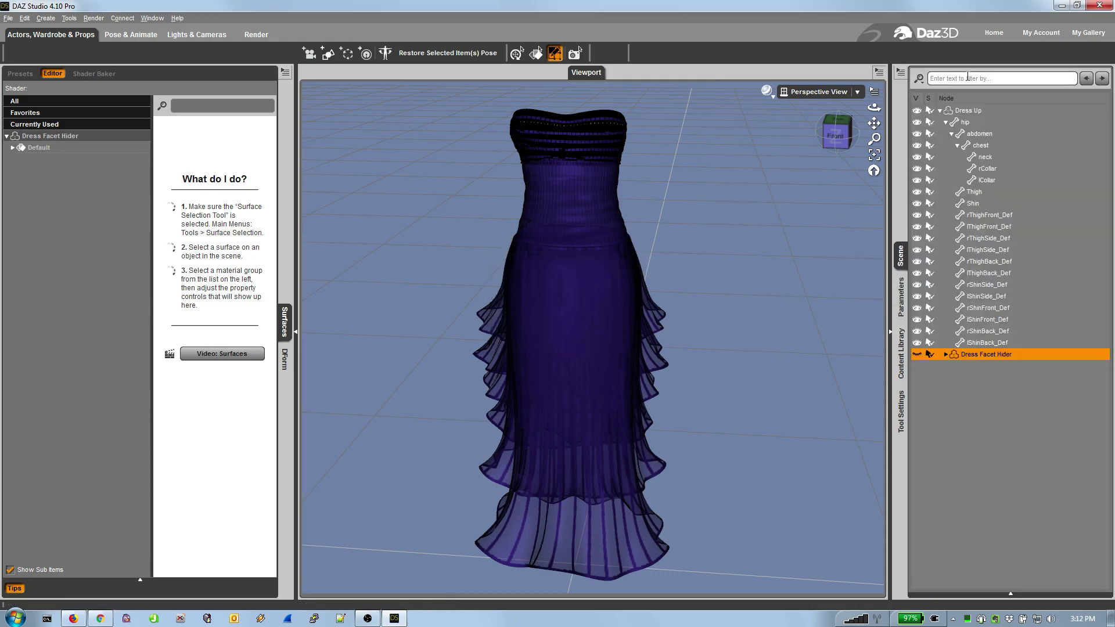
right_click(735, 274)
mouse_move(772, 303)
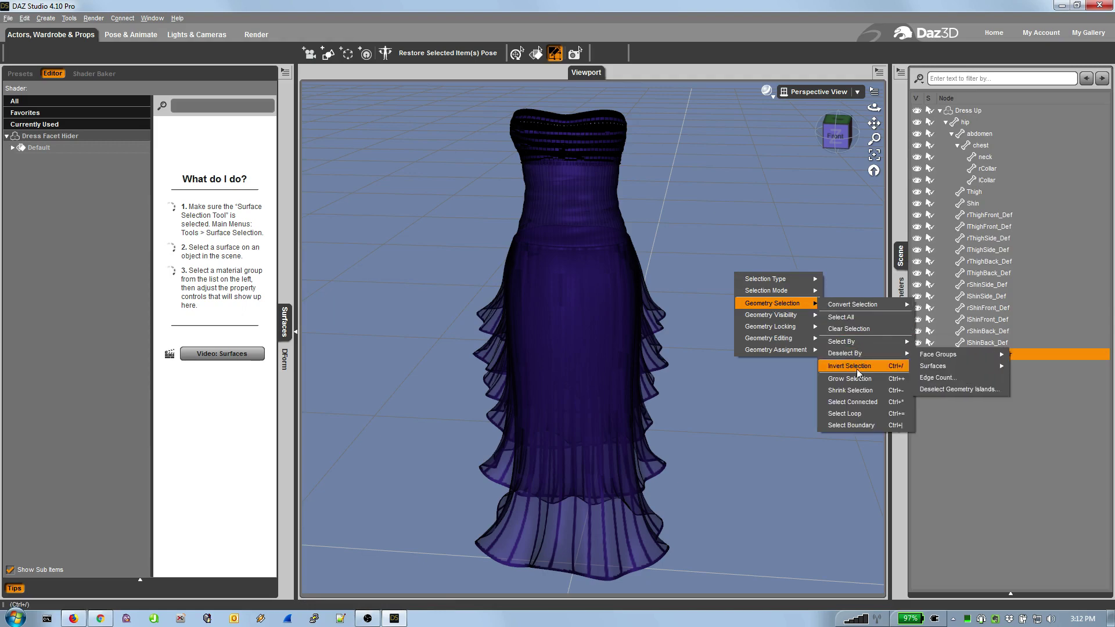
mouse_move(863, 342)
mouse_move(947, 355)
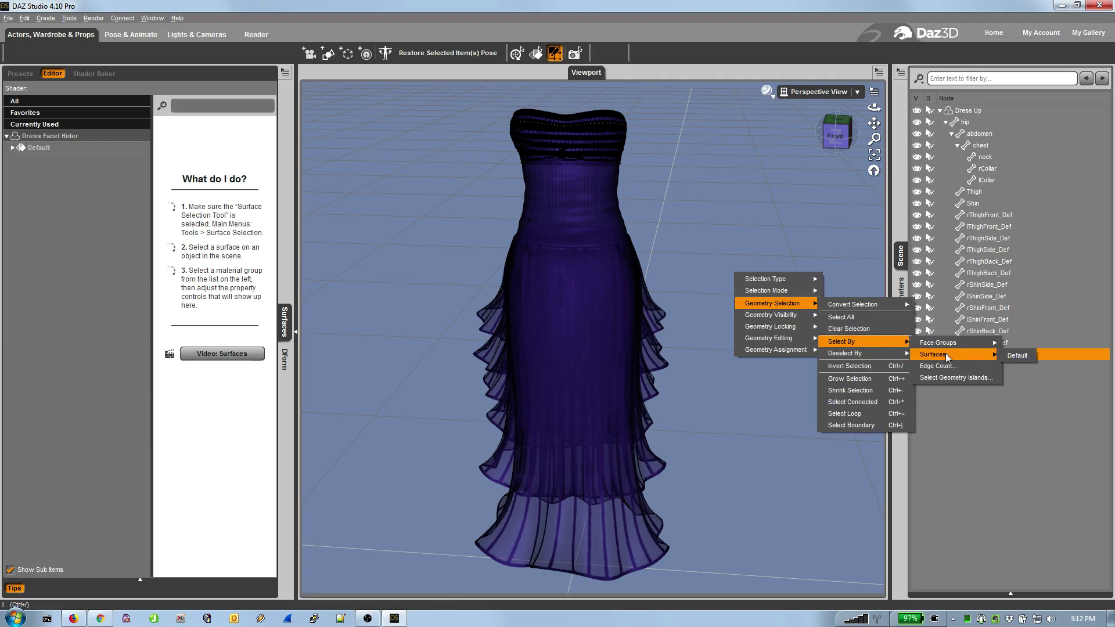
left_click(1065, 497)
left_click(988, 354)
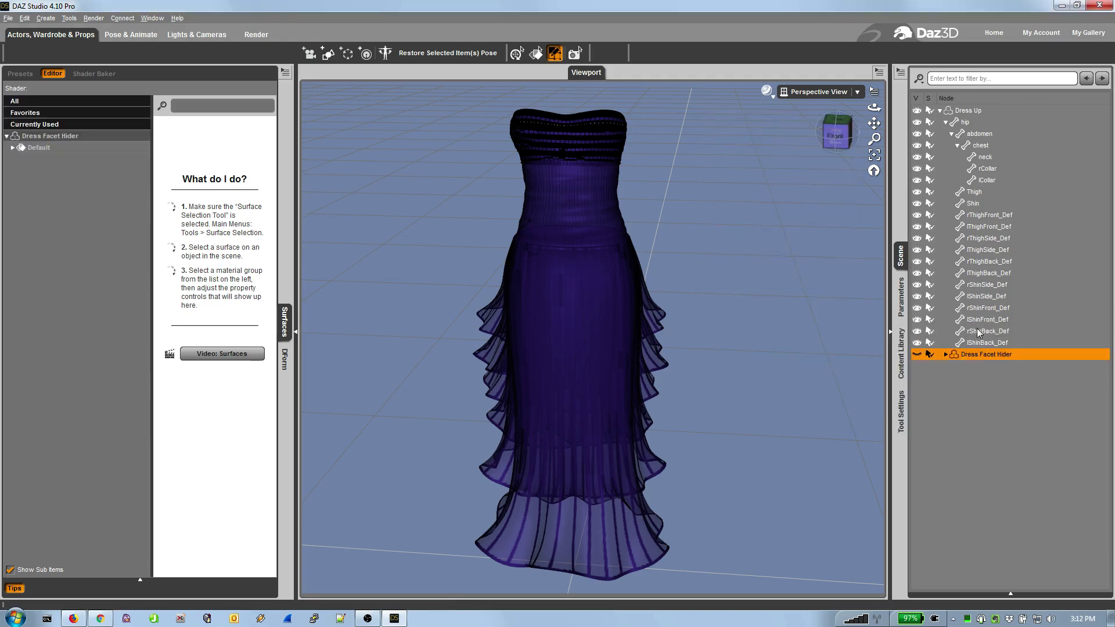
Step: On Dress Up, select the faces by Follower Auto Hidden Faces of Dress Facet Hider
left_click(973, 110)
right_click(784, 177)
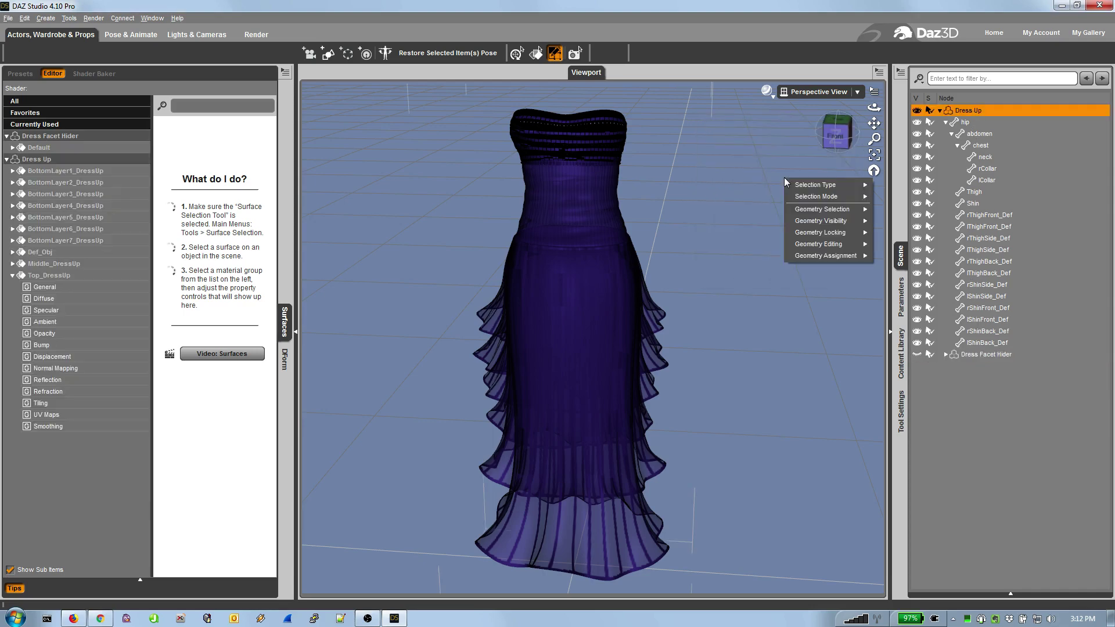
mouse_move(827, 220)
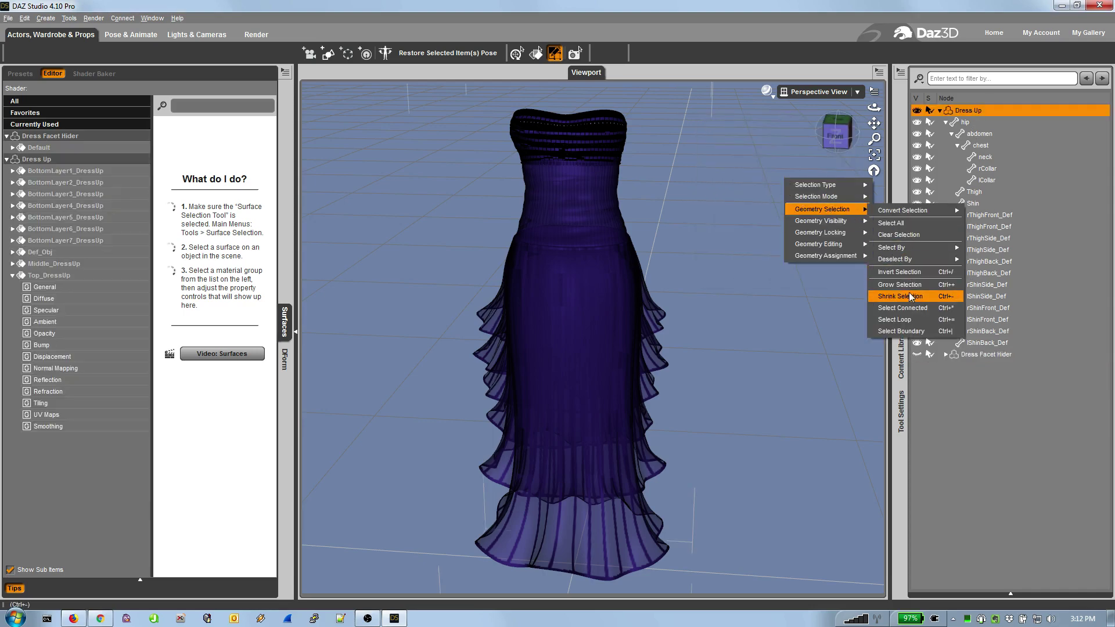
mouse_move(912, 247)
mouse_move(1014, 271)
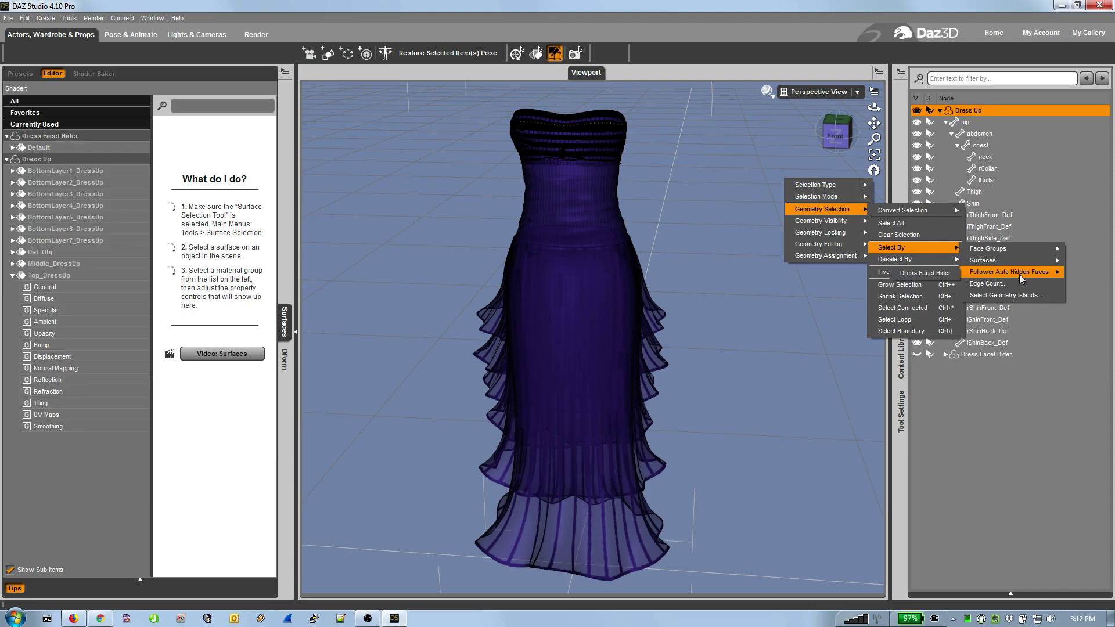
left_click(928, 271)
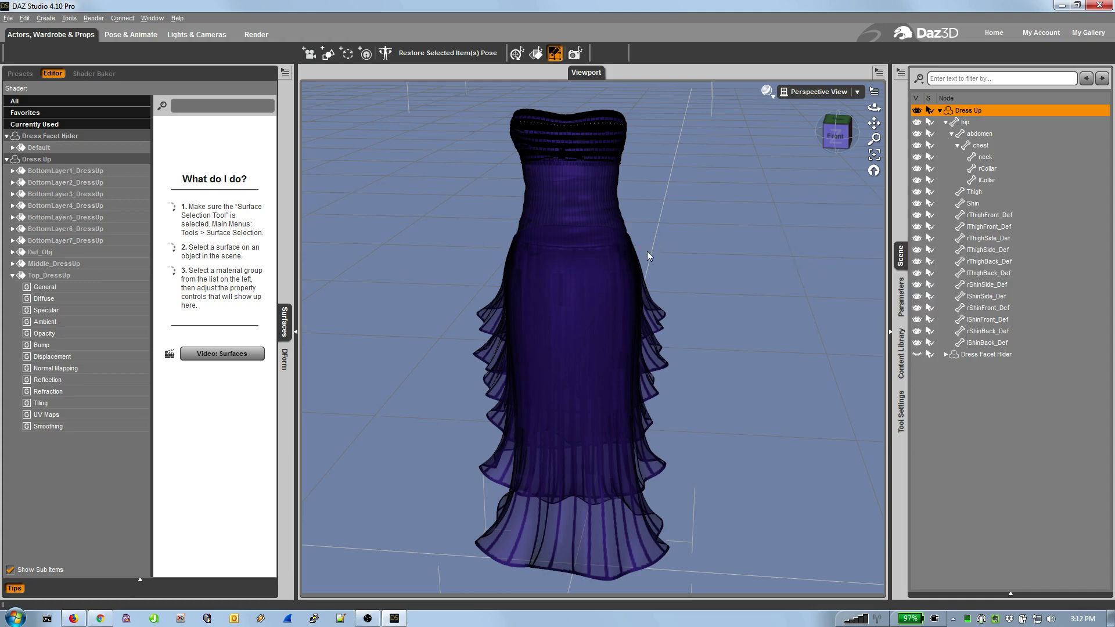
Step: Add the Middle_DressUp and Top_DressUp surfaces to the gown's face selection in the Geometry Editor
left_click(901, 419)
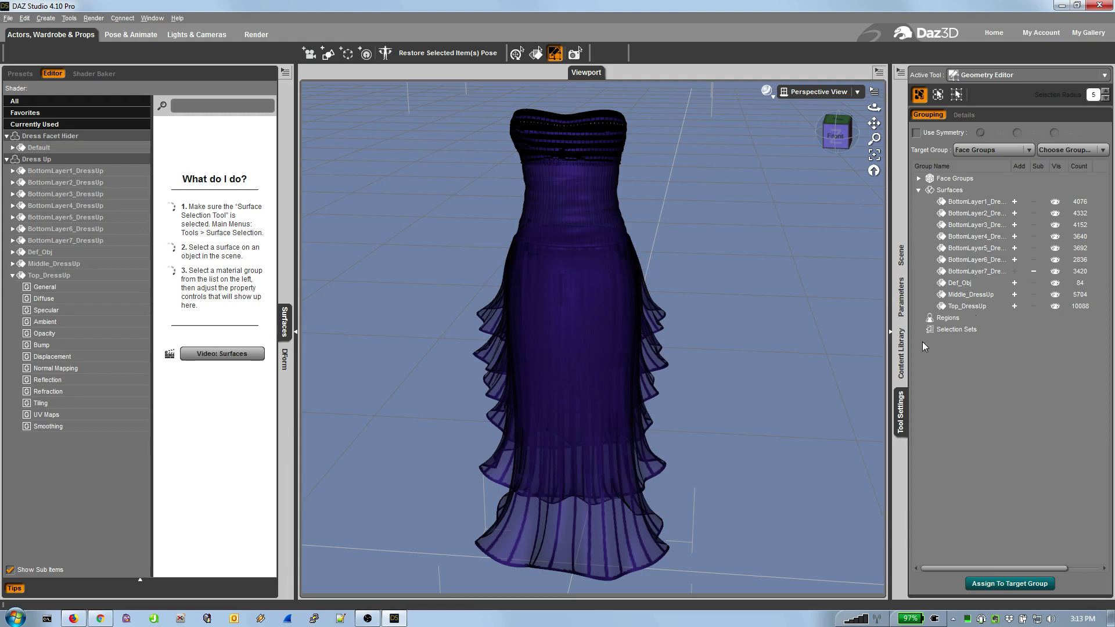
left_click(1015, 295)
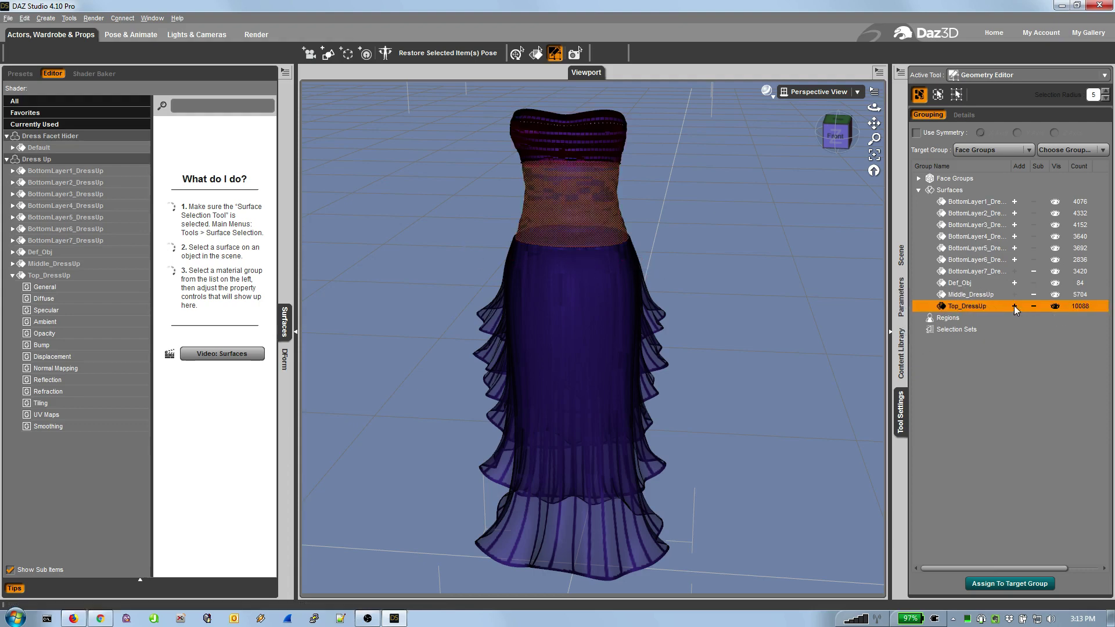
left_click(1015, 306)
Step: Assign the selected faces of Dress Up as auto-hide faces for Dress Facet Hider
right_click(701, 256)
mouse_move(748, 329)
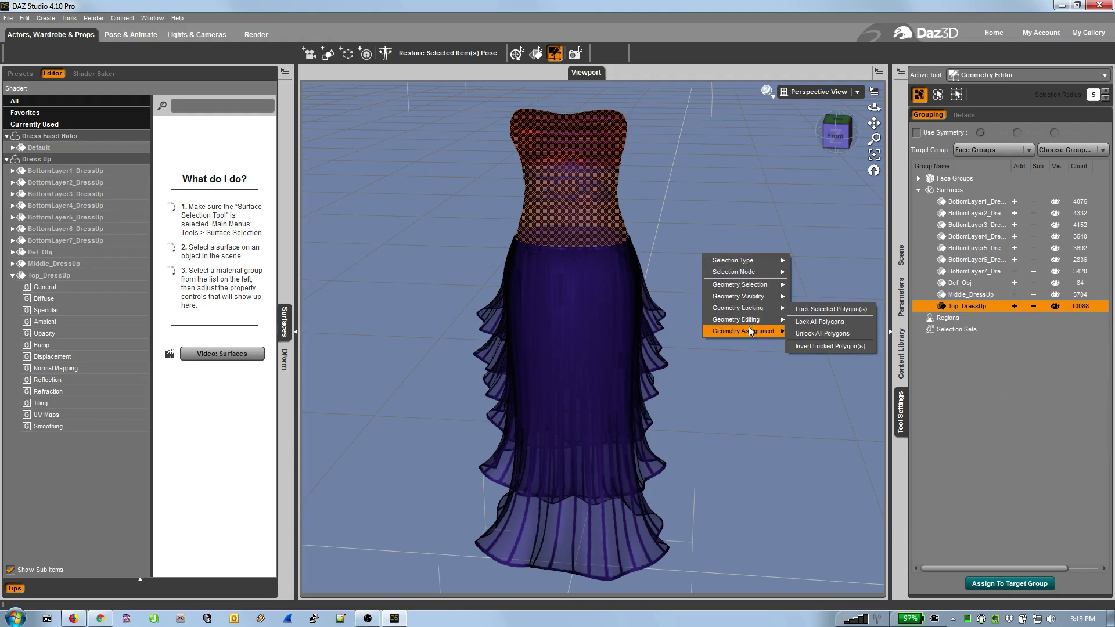
left_click(821, 488)
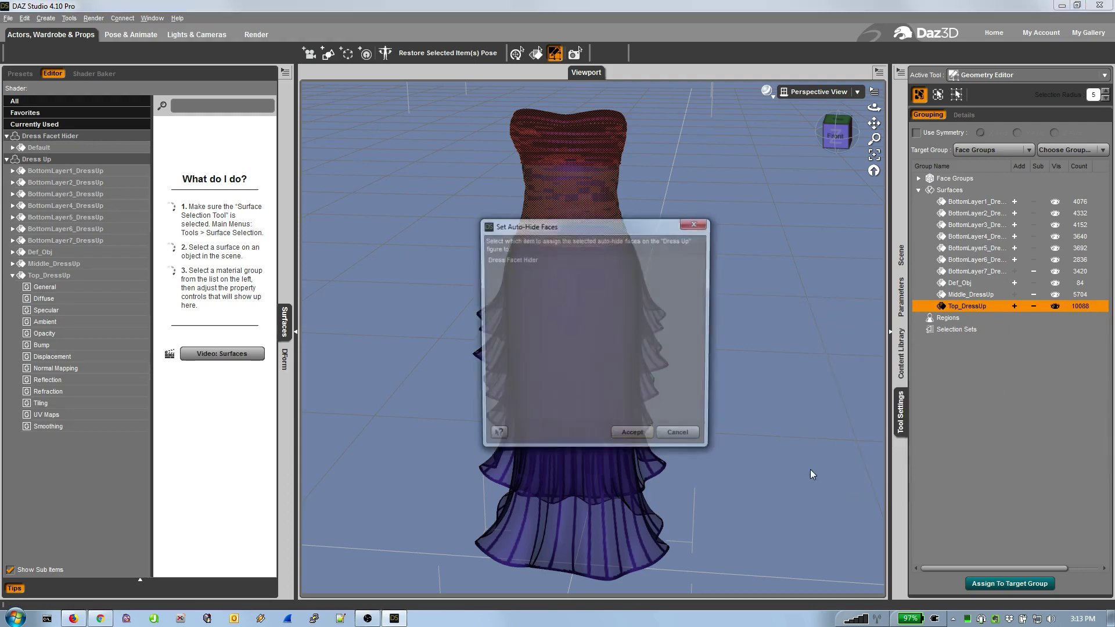
left_click(523, 261)
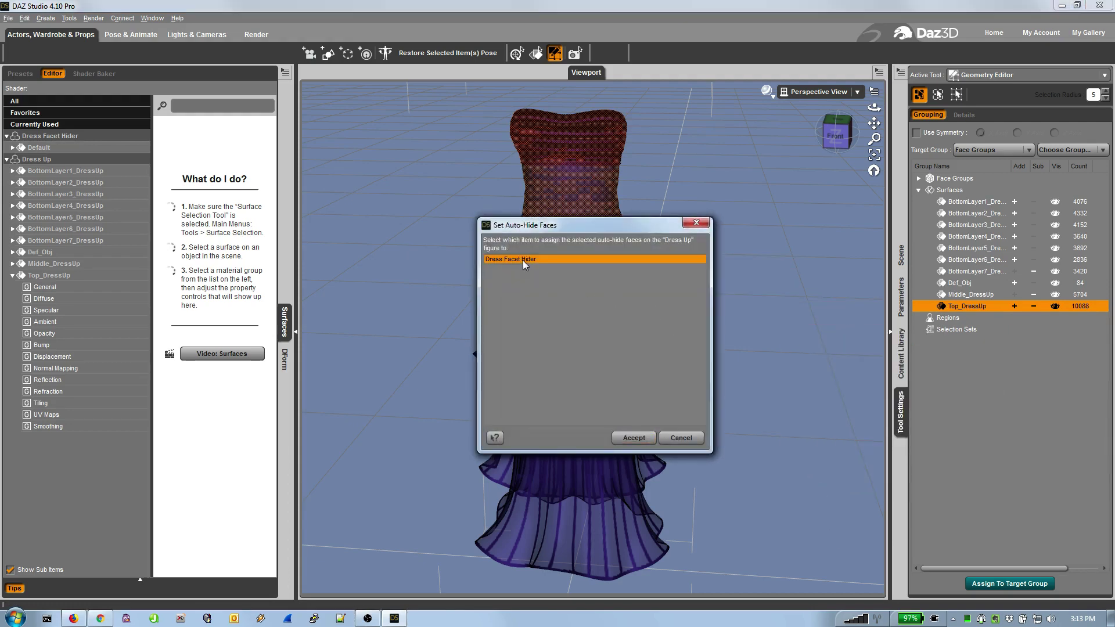
left_click(634, 439)
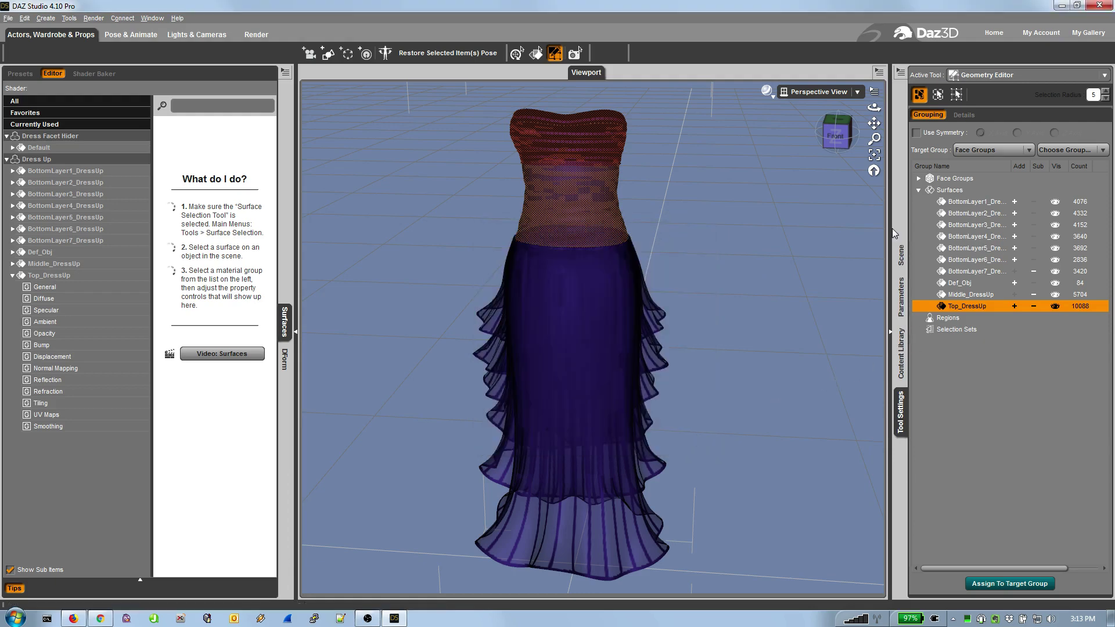
Step: Select Dress Facet Hider in the scene hierarchy and set its Fit To target to None
left_click(900, 254)
left_click(987, 354)
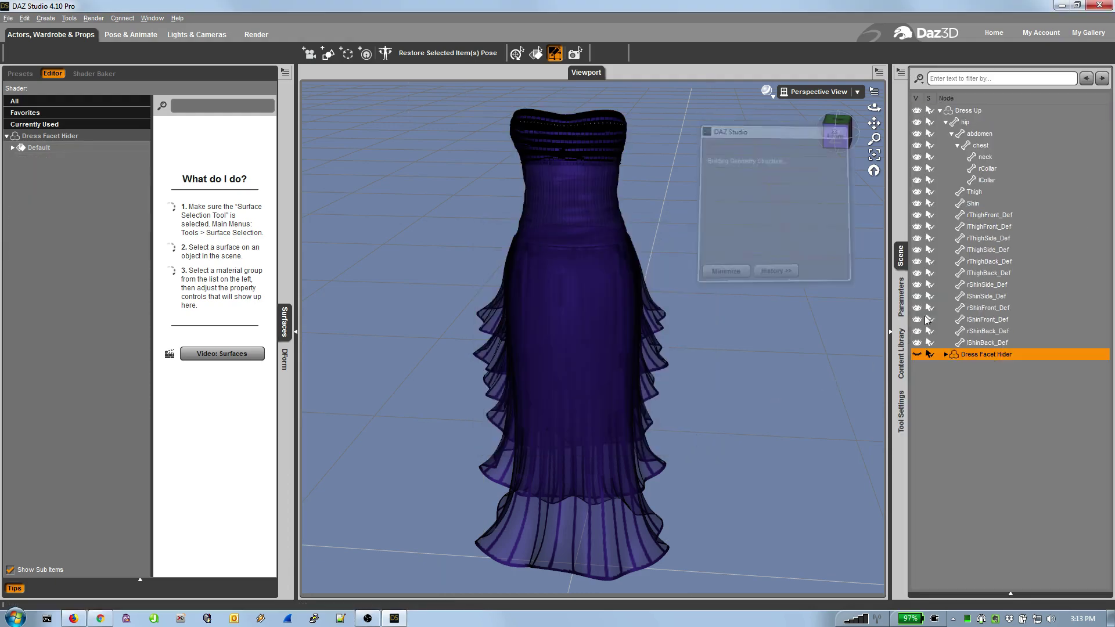
left_click(901, 297)
left_click(1057, 142)
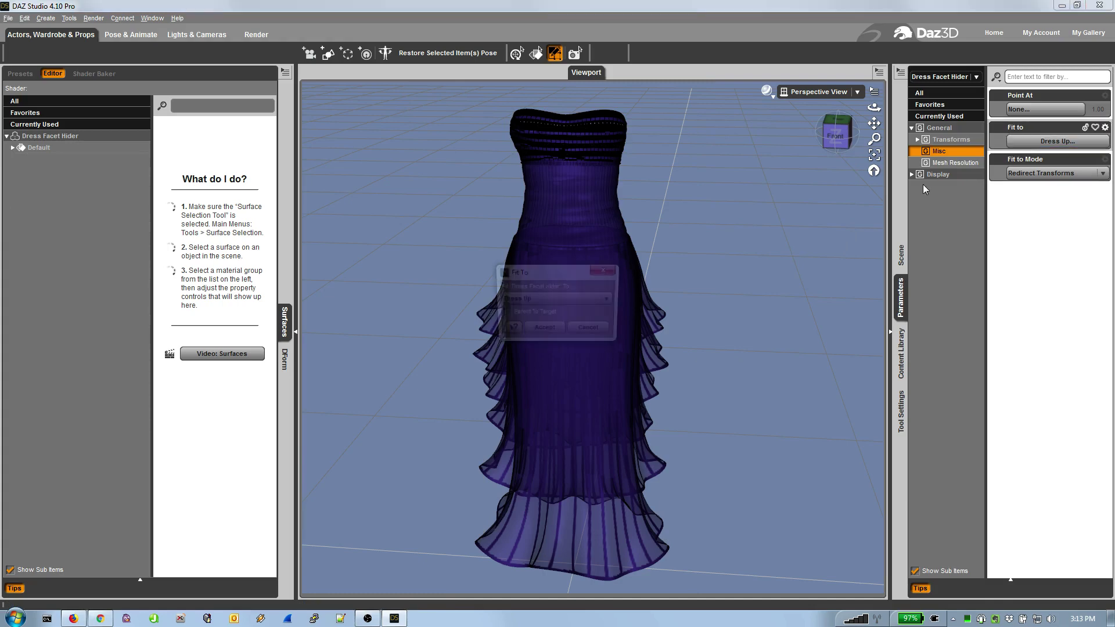
left_click(552, 302)
left_click(523, 326)
left_click(542, 336)
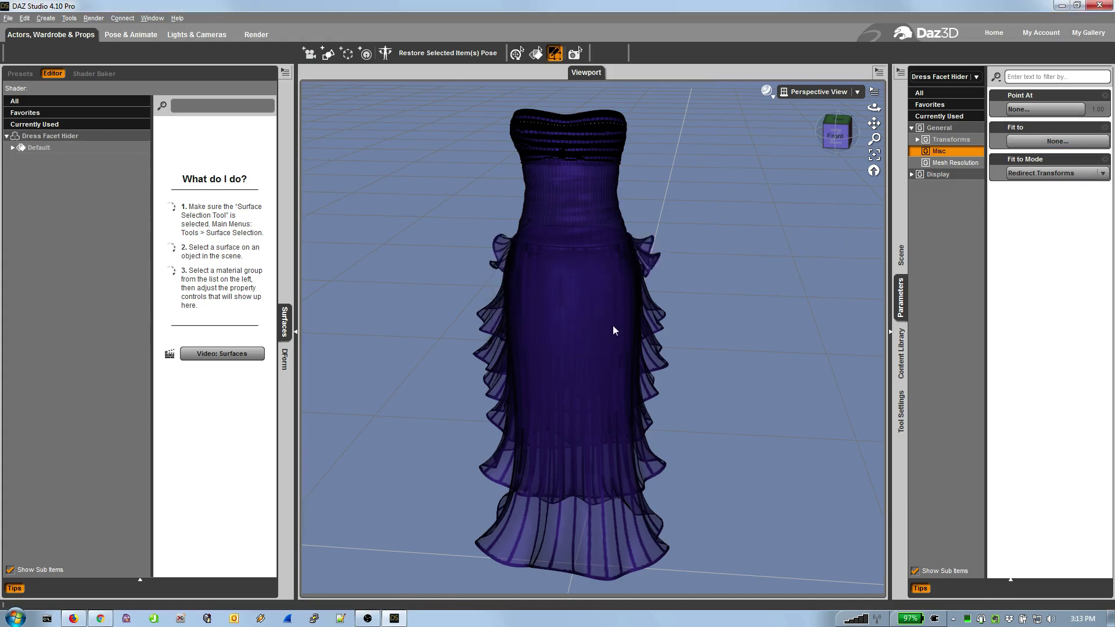
Step: Fit Dress Facet Hider to Dress Up again to apply the auto-hide faces
left_click(1057, 141)
left_click(574, 300)
left_click(523, 310)
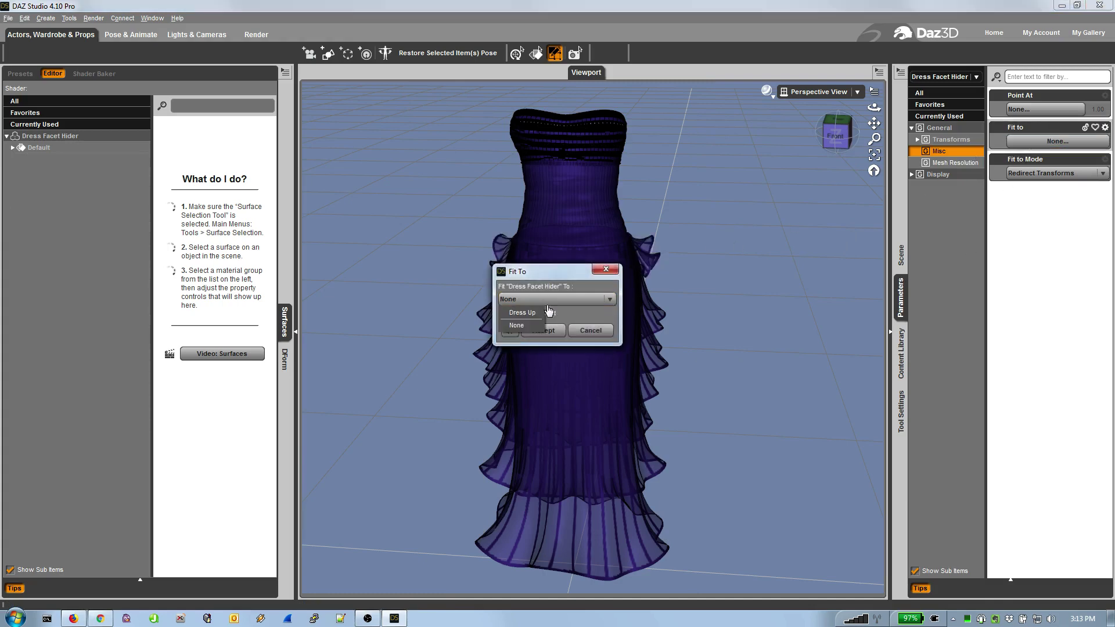
left_click(544, 331)
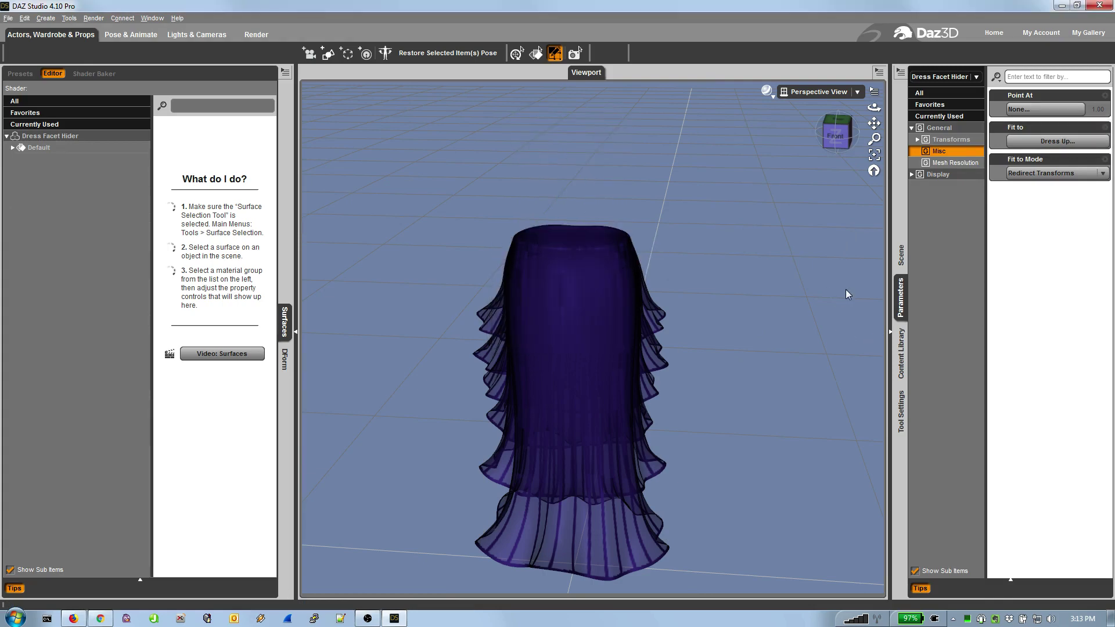
Step: Show the scene hierarchy and pick the skirt's front layer with the Surface Selection tool
left_click(536, 53)
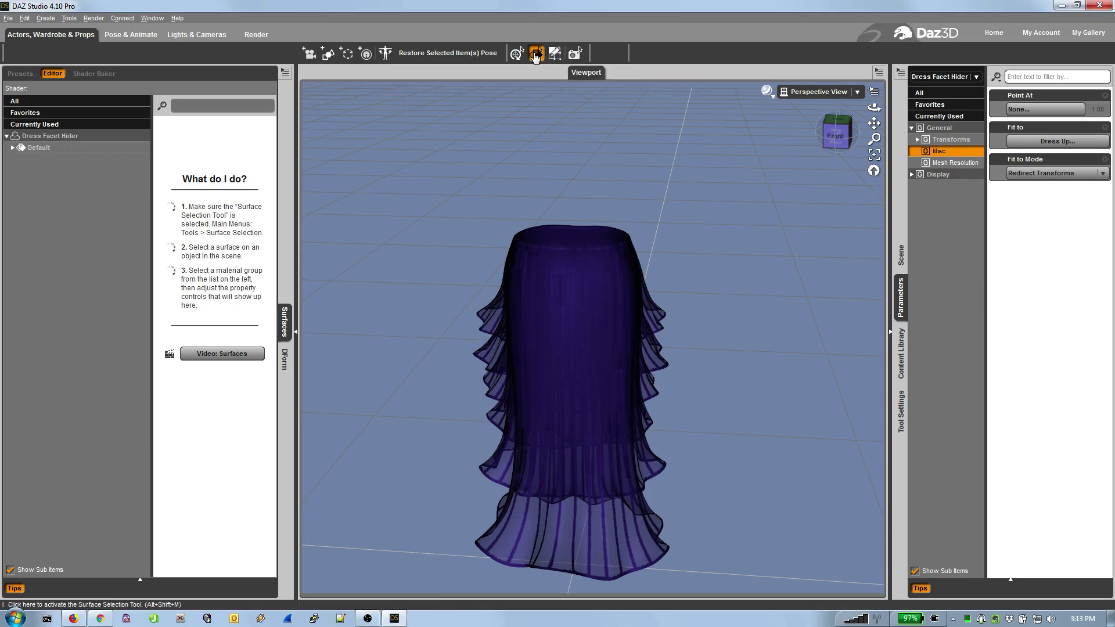
left_click(900, 256)
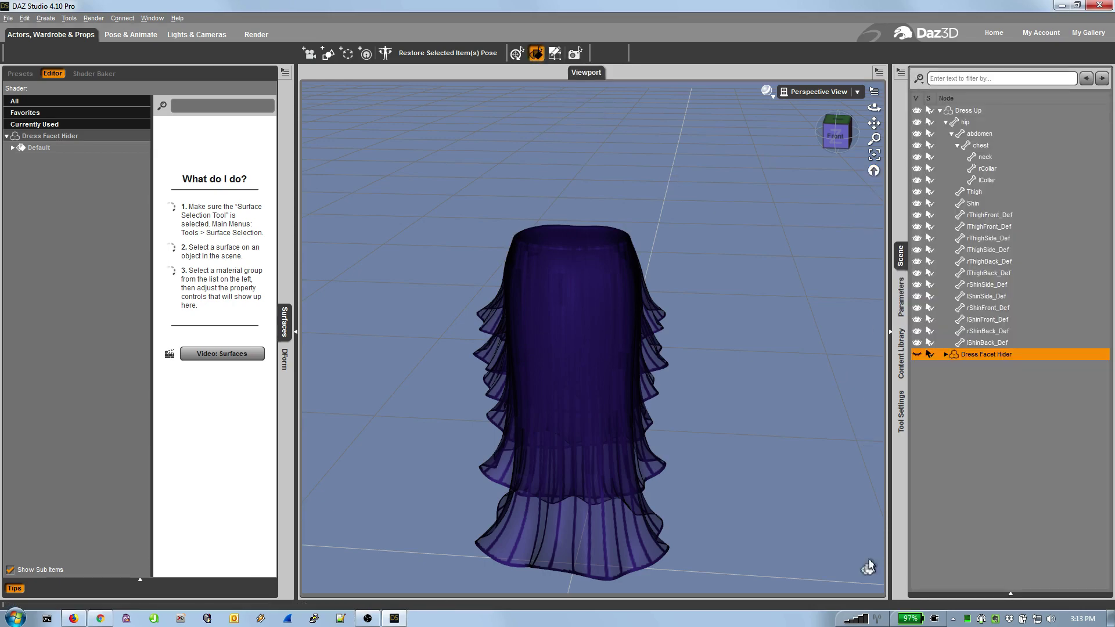
left_click(874, 170)
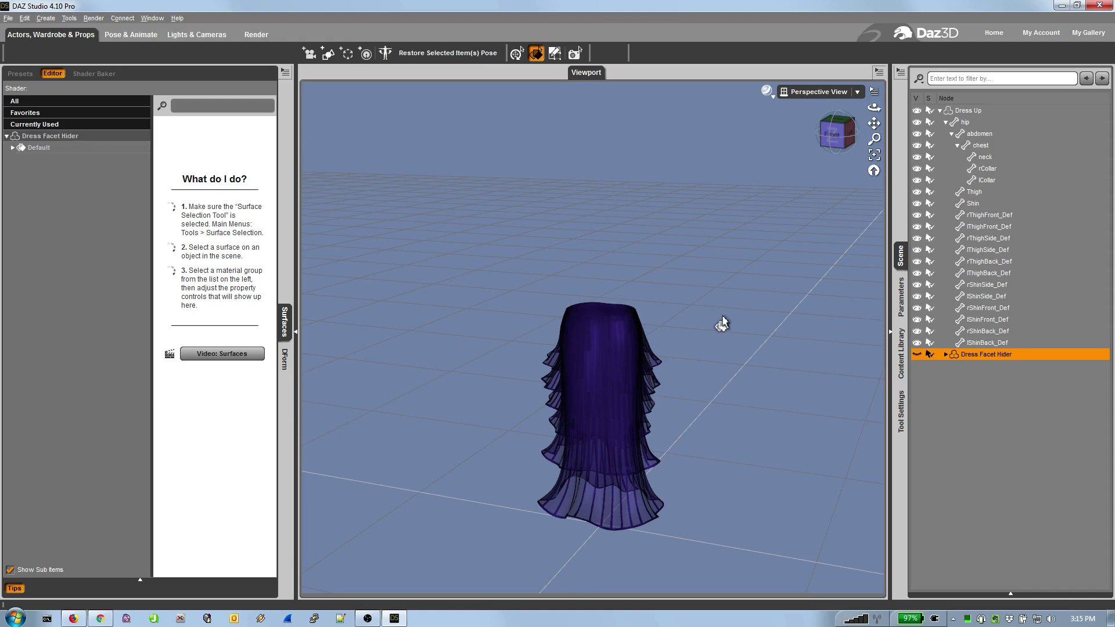
left_click(615, 517)
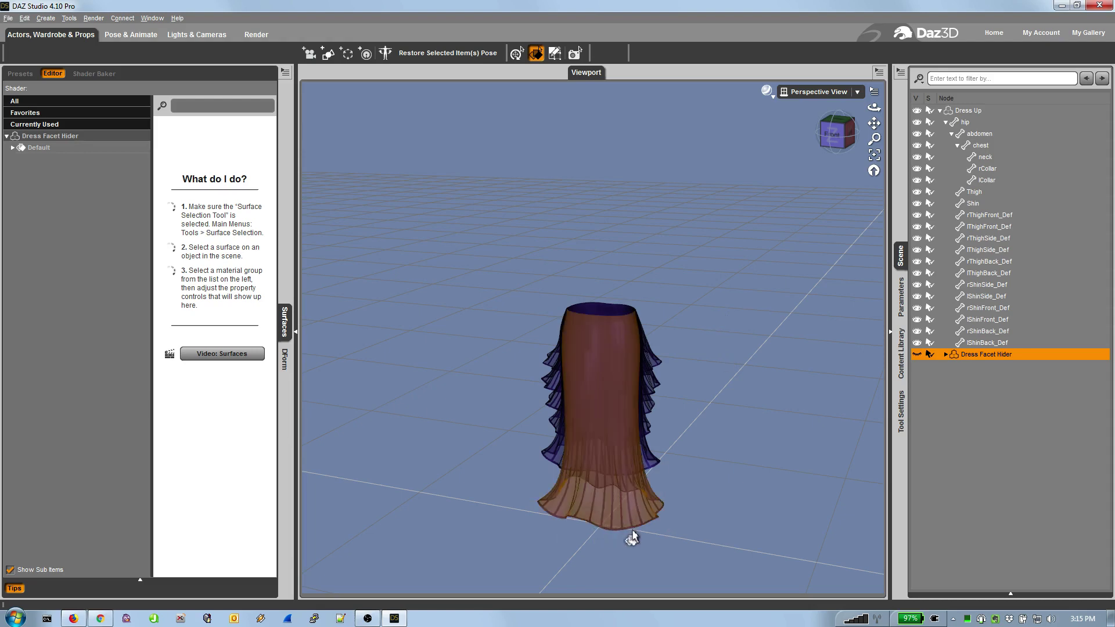